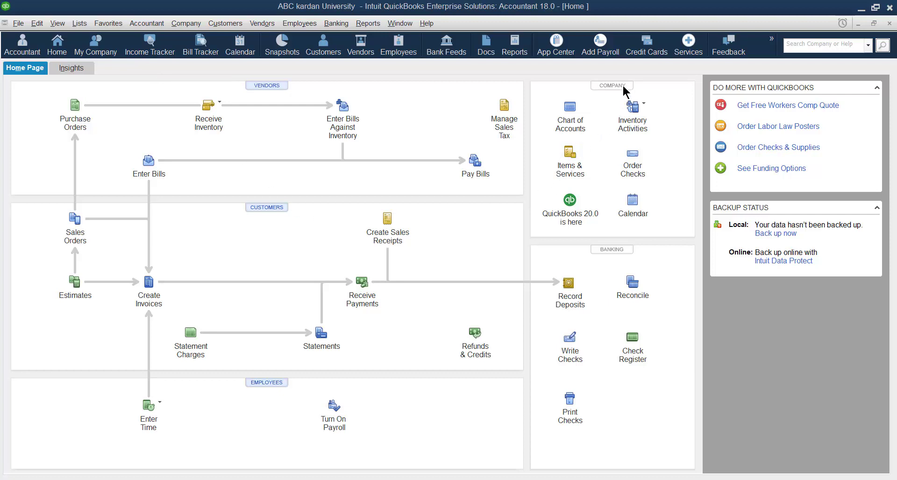
left_click(570, 125)
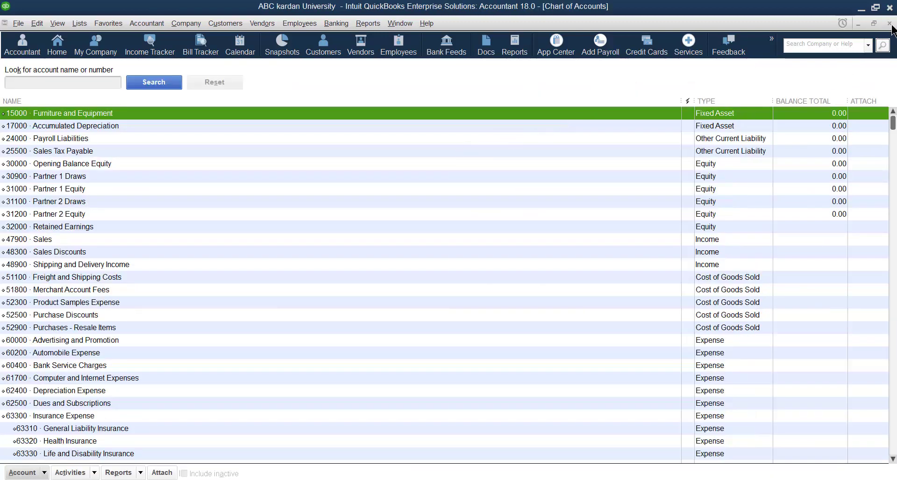
left_click(891, 24)
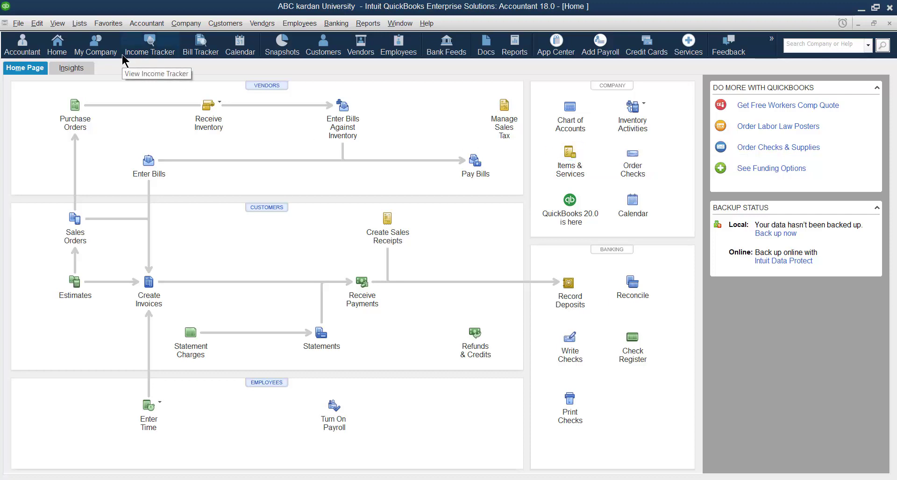
left_click(78, 24)
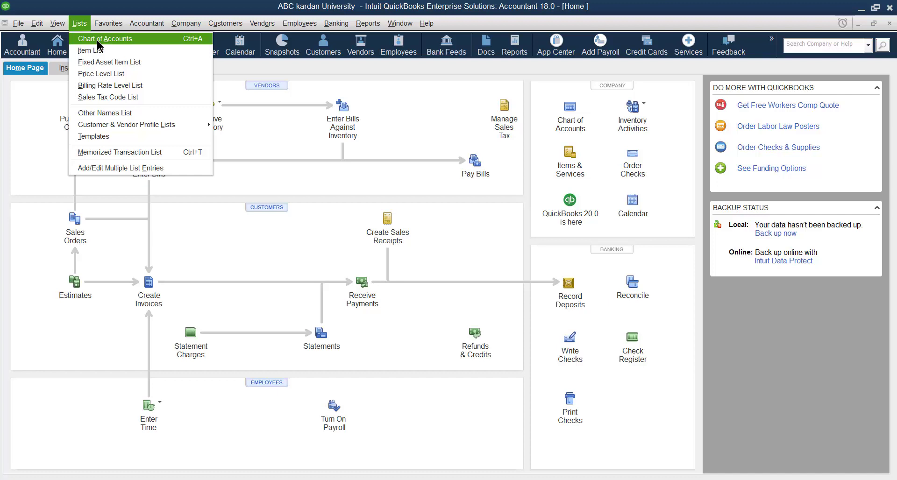
mouse_move(140, 24)
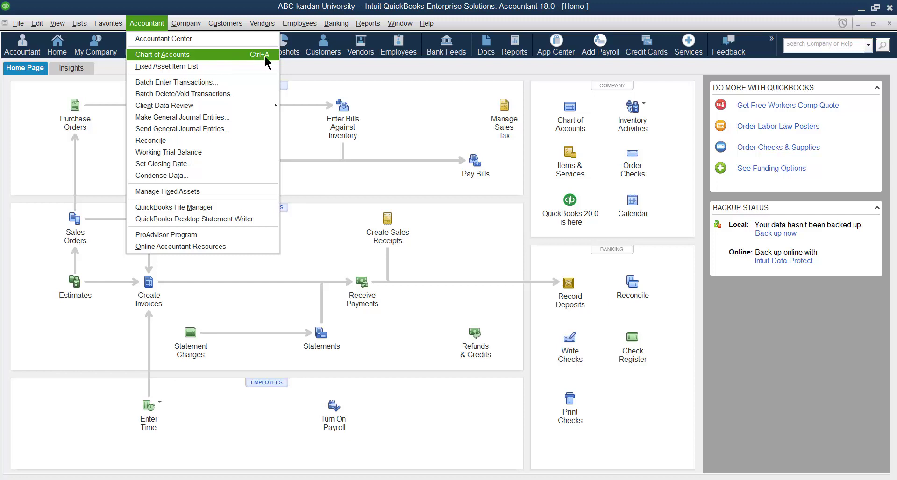
left_click(396, 106)
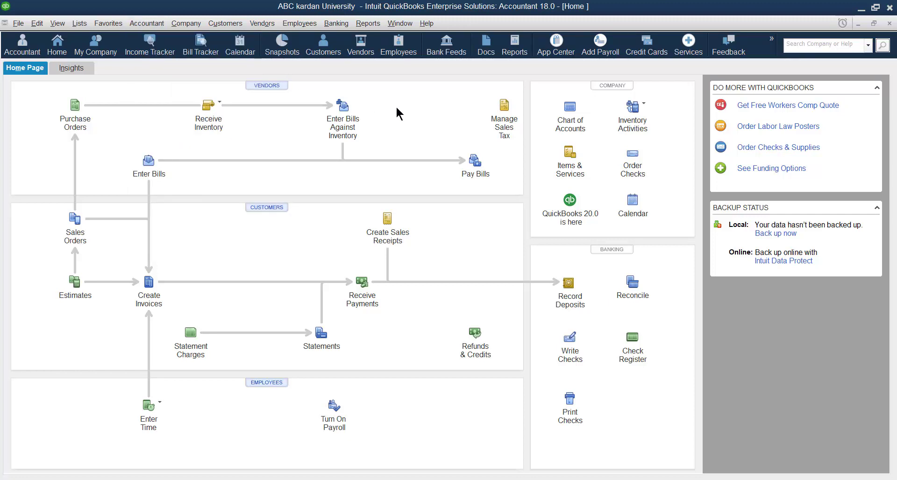
Step: Open the Chart of Accounts and examine the account numbers, names and types through the whole list
key("ctrl+a")
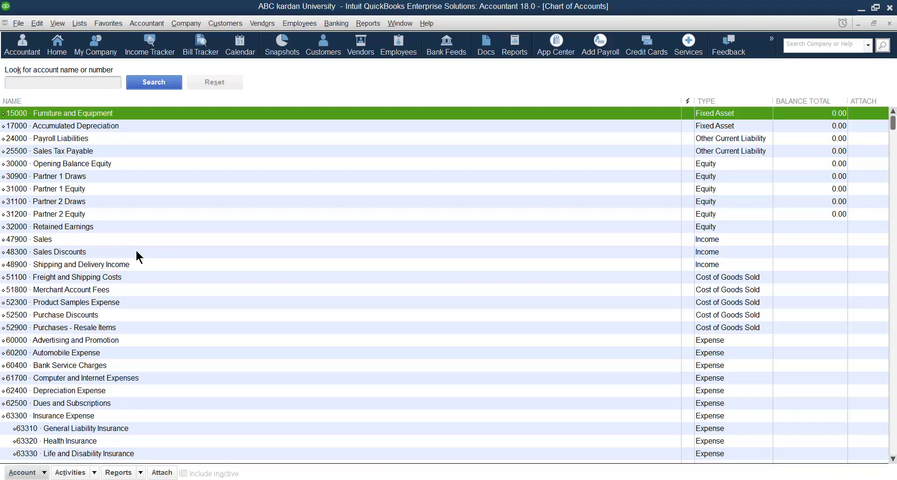
scroll(96, 258, "down", 7)
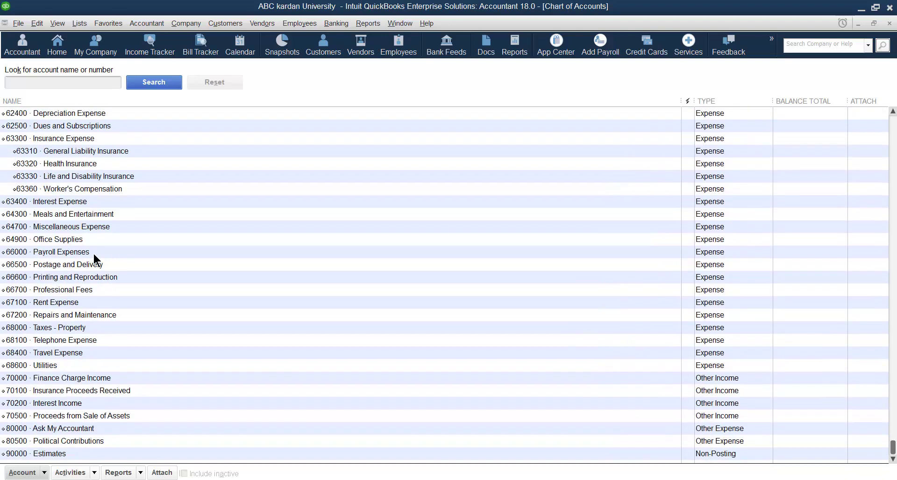
scroll(96, 258, "up", 6)
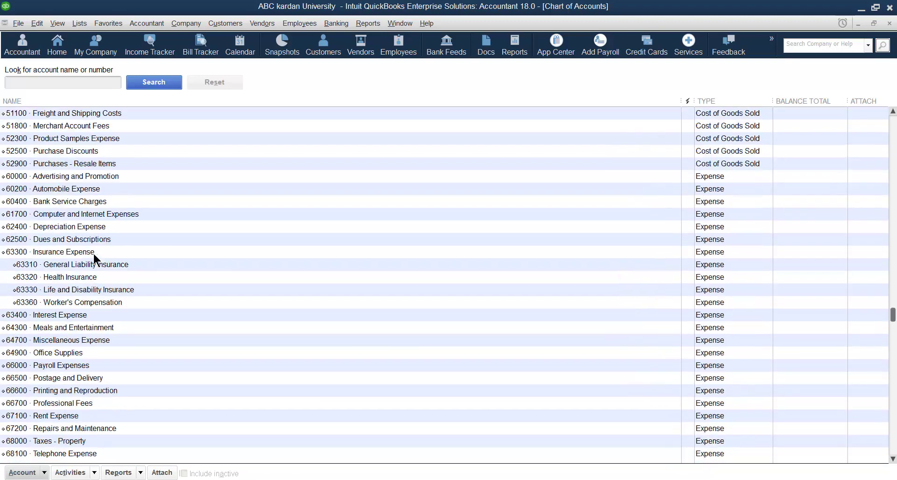
scroll(96, 258, "up", 2)
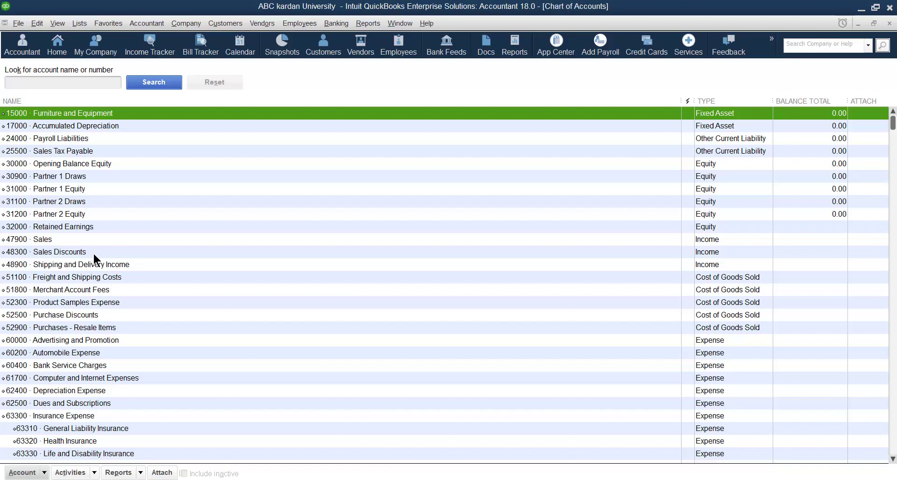
scroll(93, 258, "down", 7)
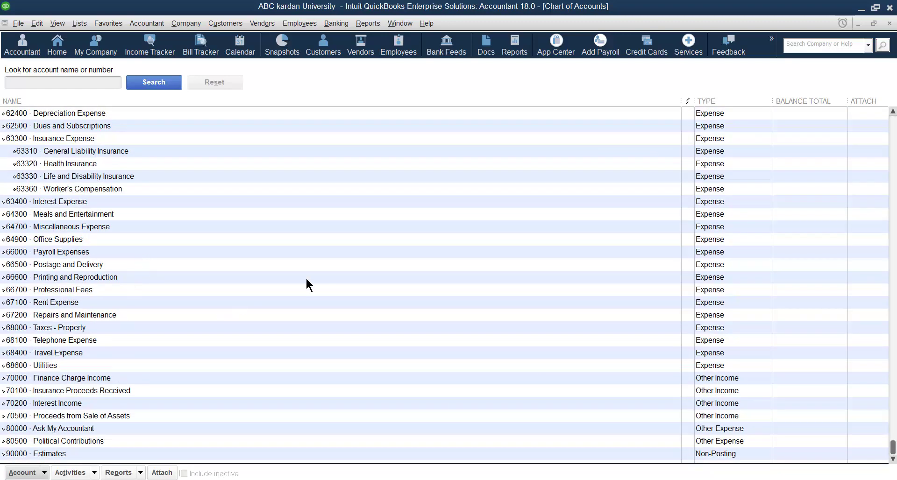
scroll(712, 376, "up", 7)
scroll(712, 377, "up", 1)
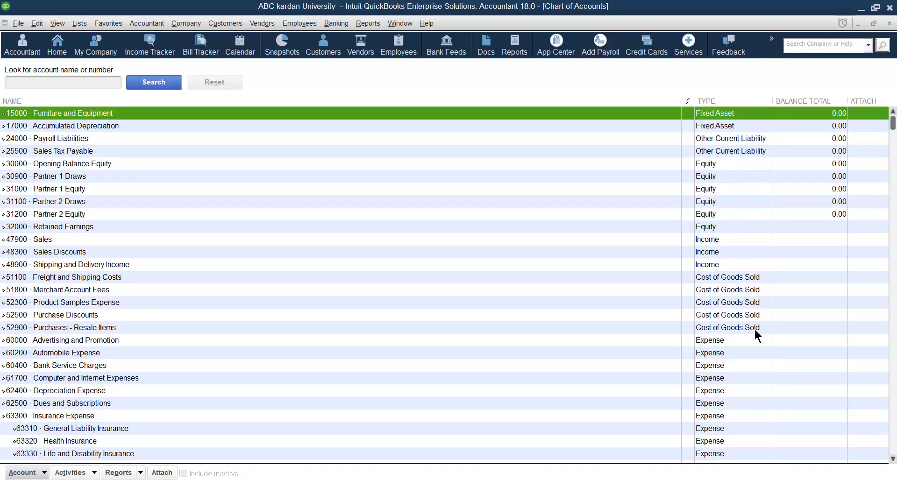
scroll(738, 392, "down", 6)
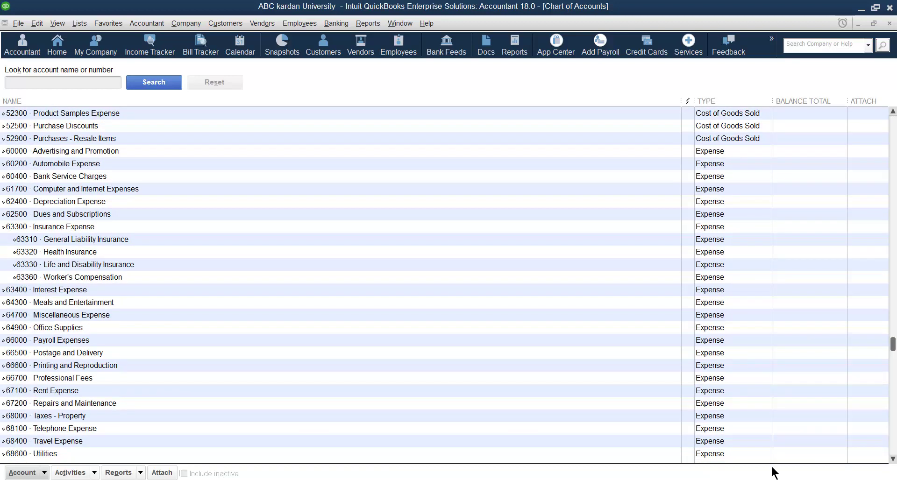
scroll(772, 467, "down", 3)
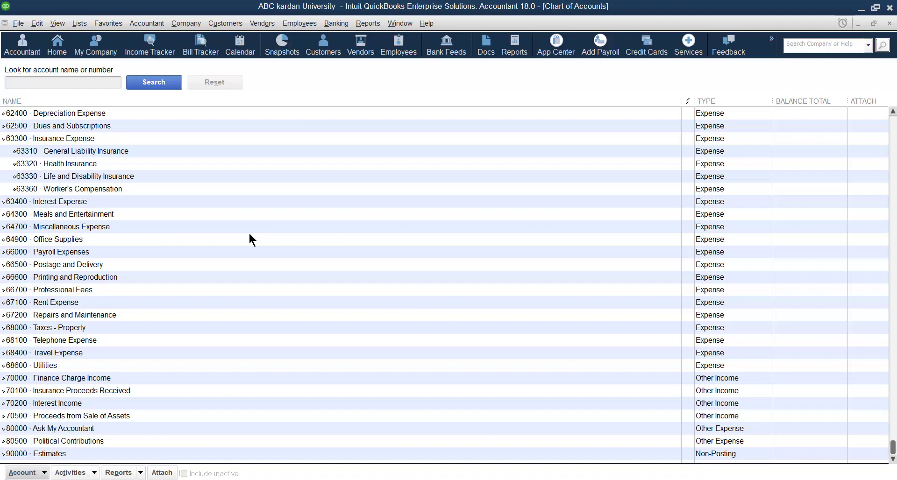
scroll(251, 240, "up", 7)
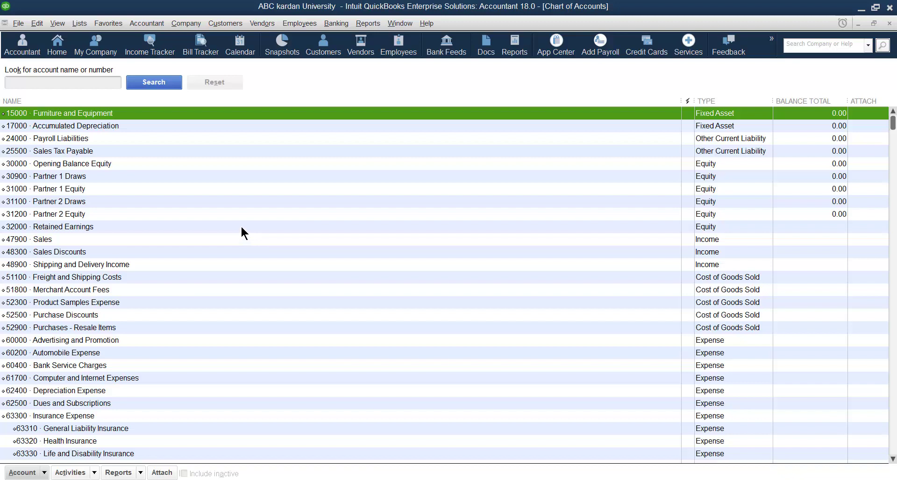
Step: Start adding a new account from the Chart of Accounts
right_click(242, 194)
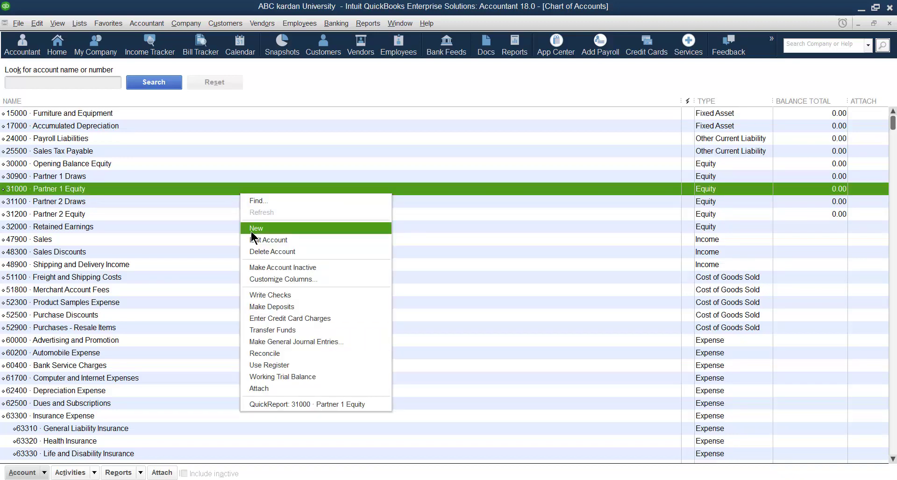
left_click(356, 89)
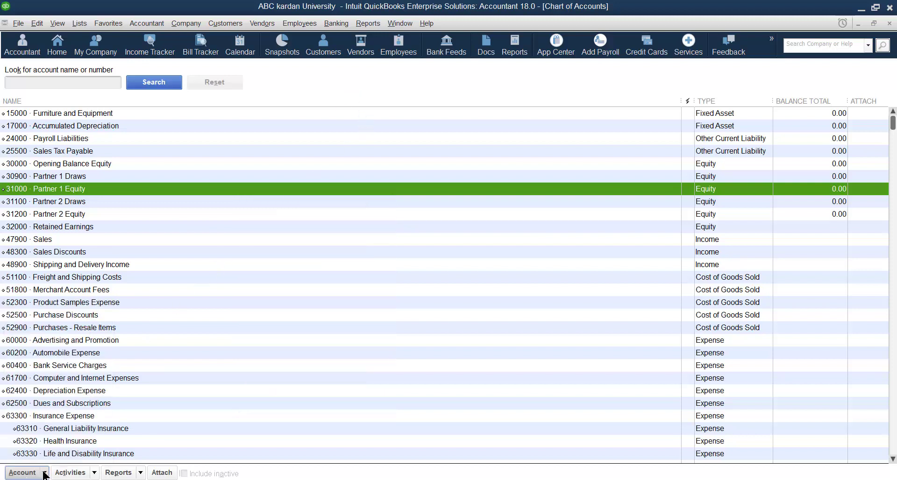
left_click(45, 473)
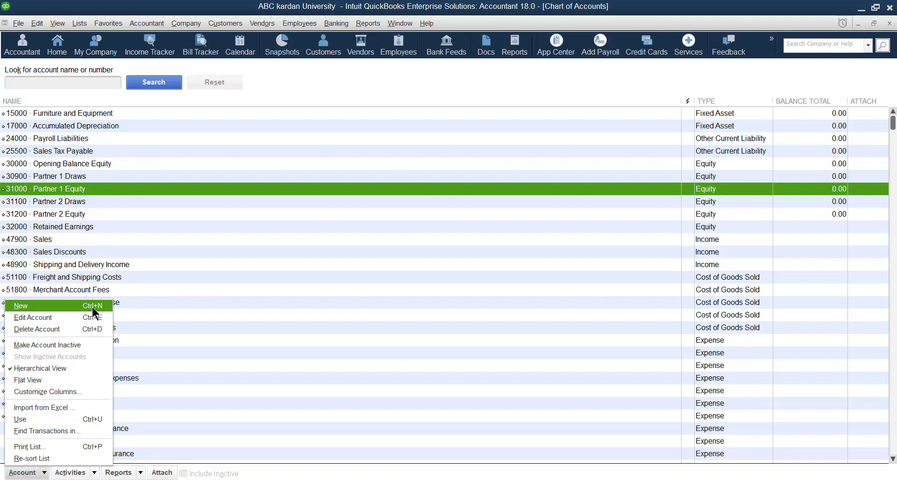
left_click(330, 96)
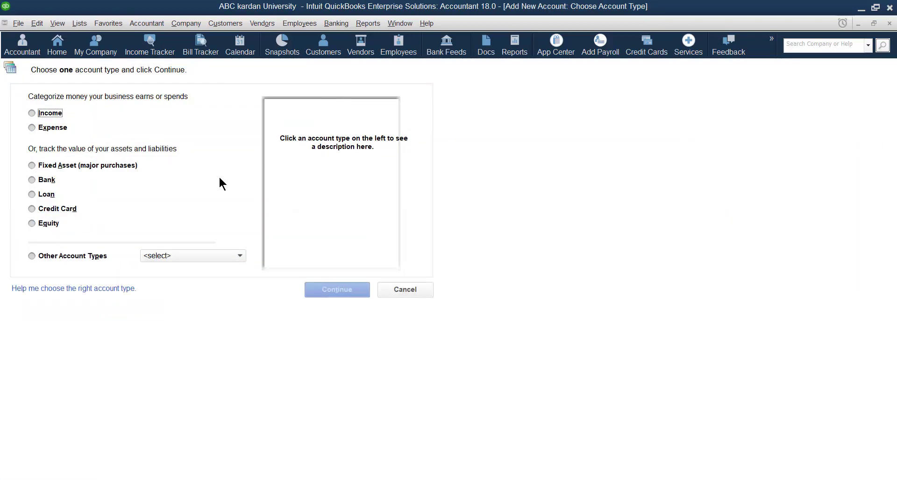
Step: Read the descriptions of the Income and Expense account types and look through the other account types on offer
left_click(239, 257)
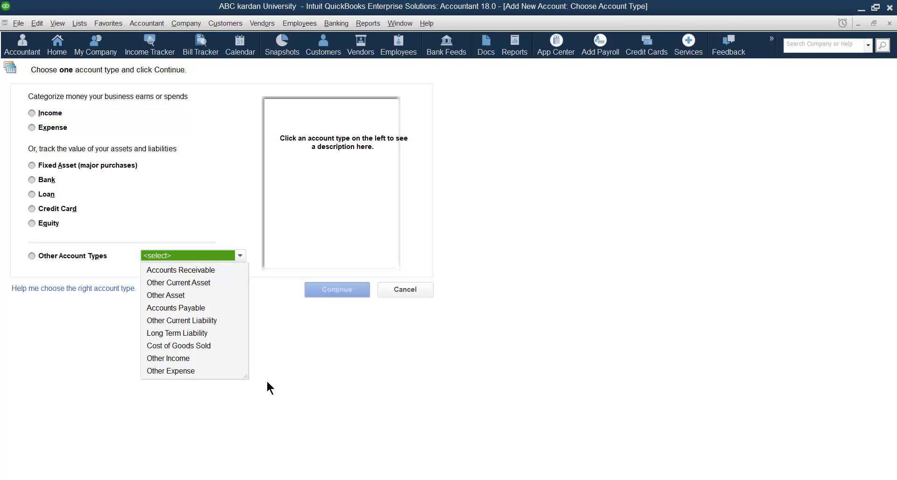
left_click(284, 375)
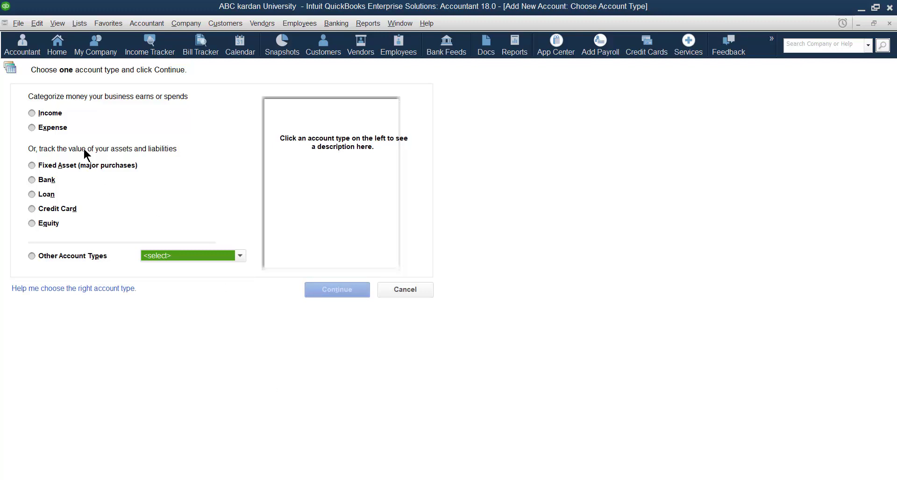
left_click(32, 113)
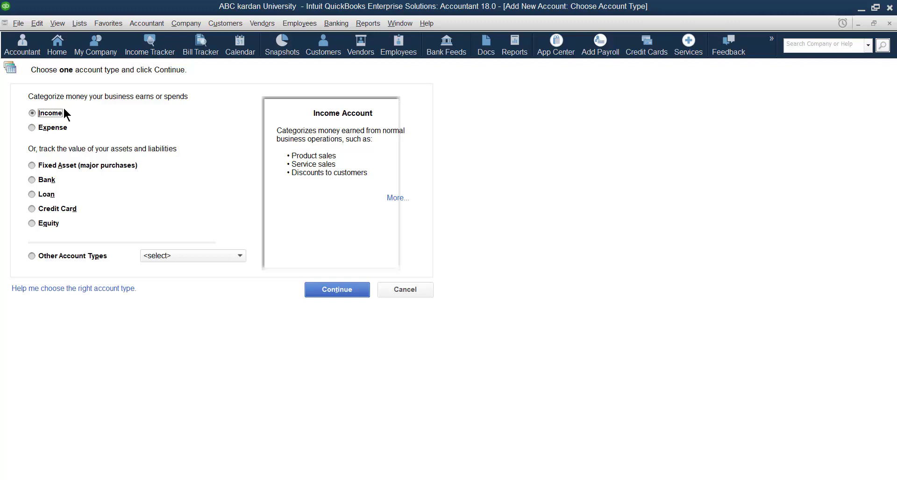
left_click(240, 256)
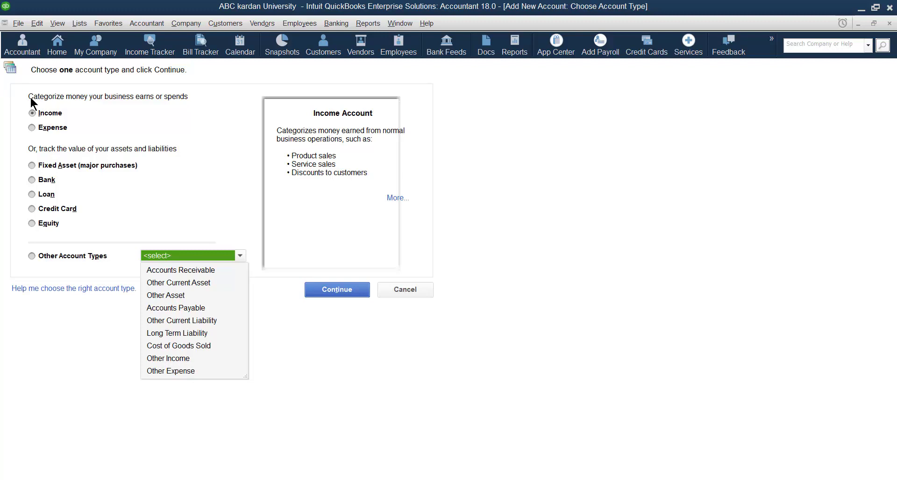
left_click(31, 130)
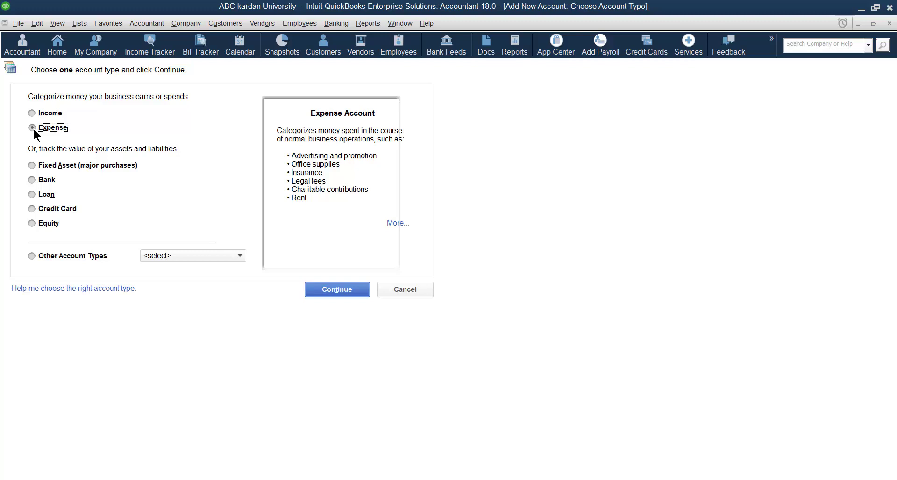
left_click(239, 260)
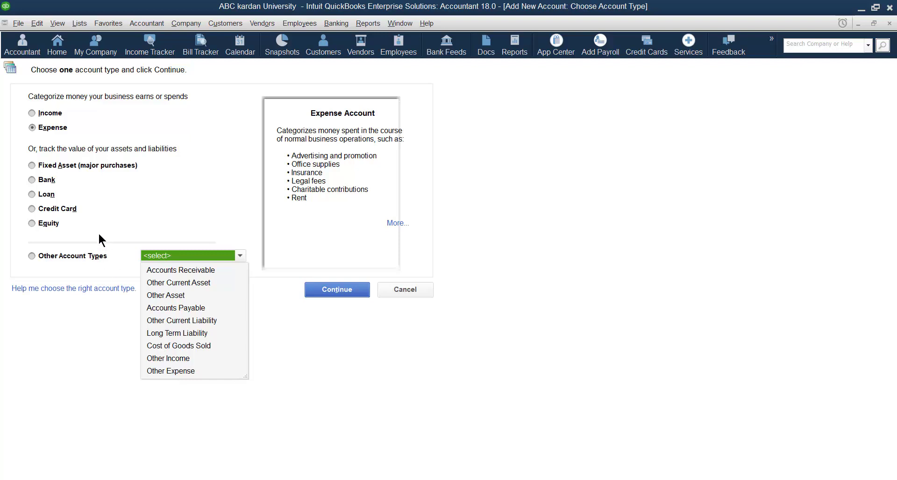
Step: Read the descriptions of the Fixed Asset, Bank and Loan account types
left_click(86, 197)
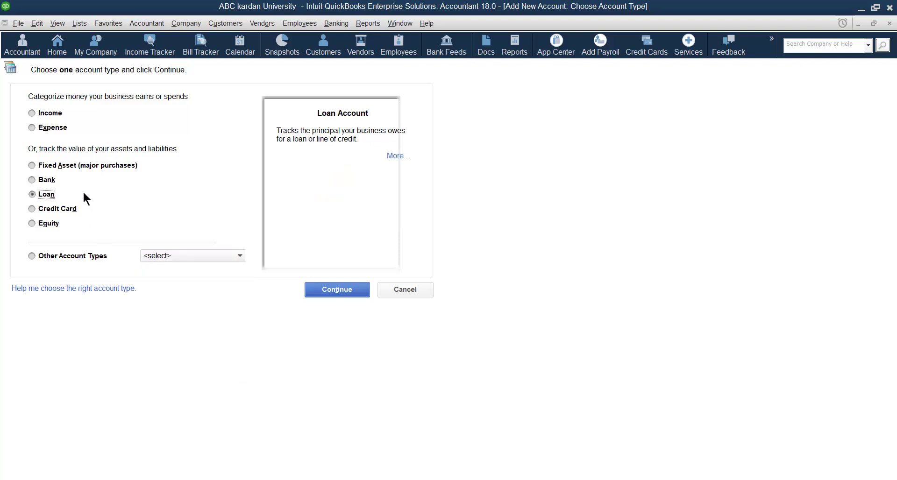
left_click(32, 166)
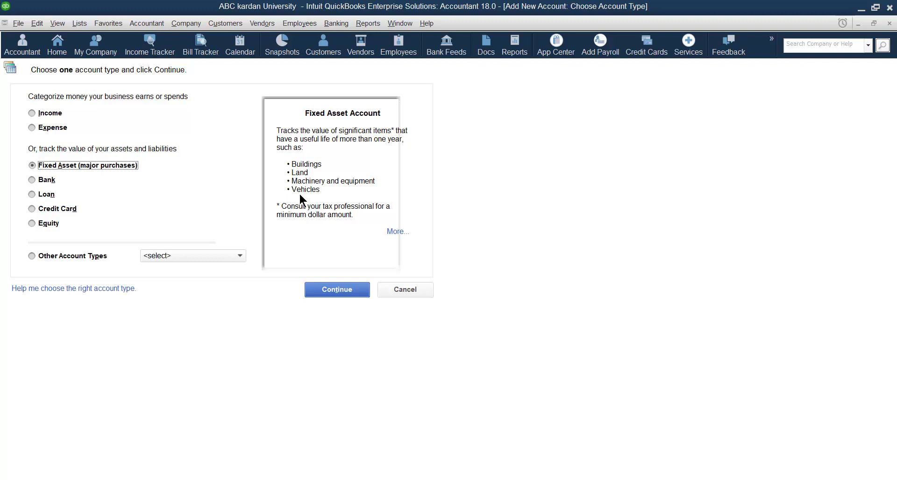
left_click(32, 180)
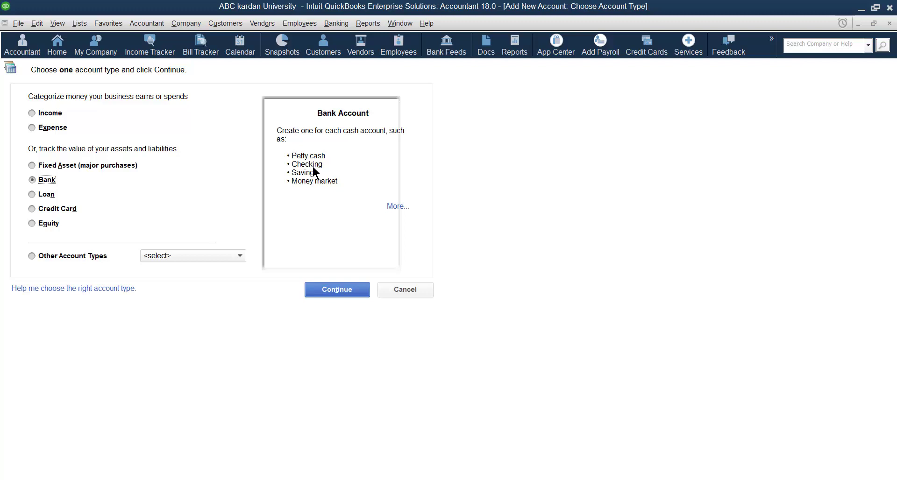
left_click(32, 195)
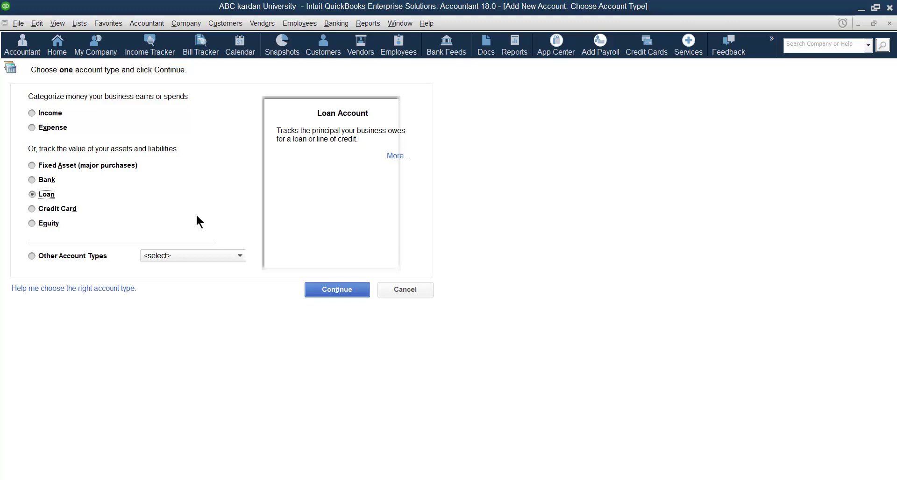
Step: Compare the Long Term Liability account type with Loan and show the list of other account types again
left_click(240, 256)
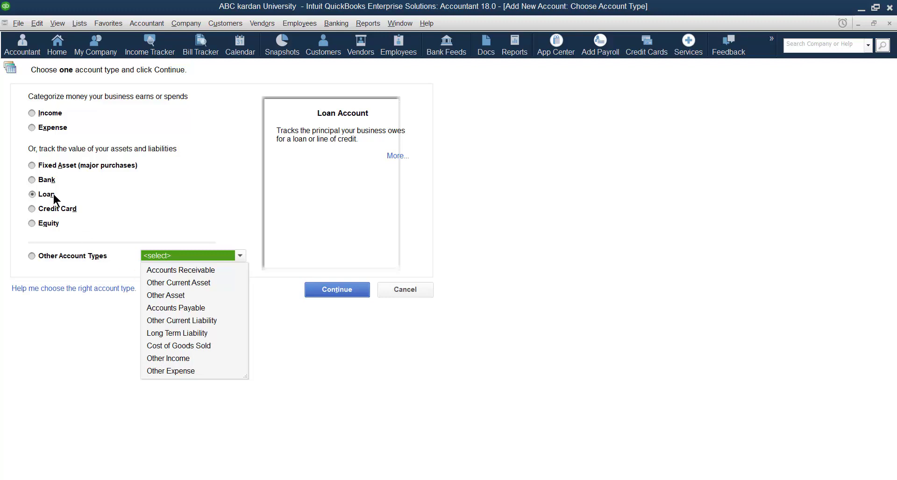
left_click(195, 332)
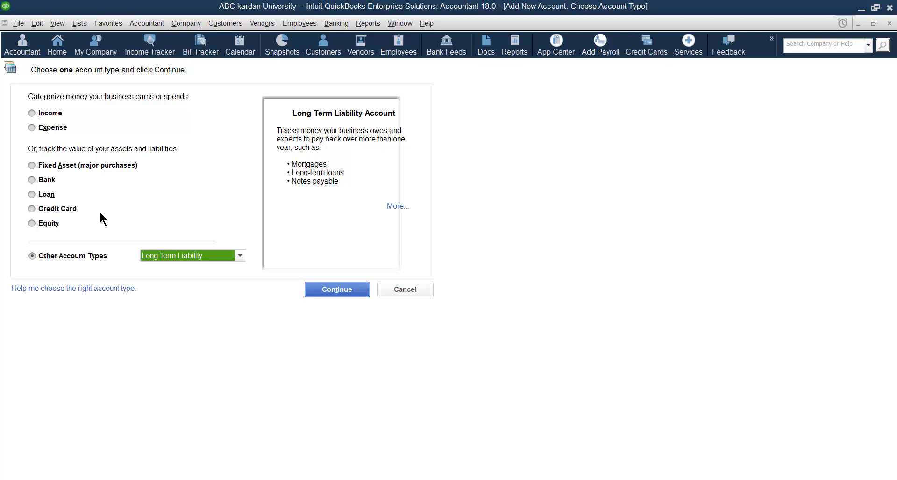
left_click(50, 194)
left_click(198, 257)
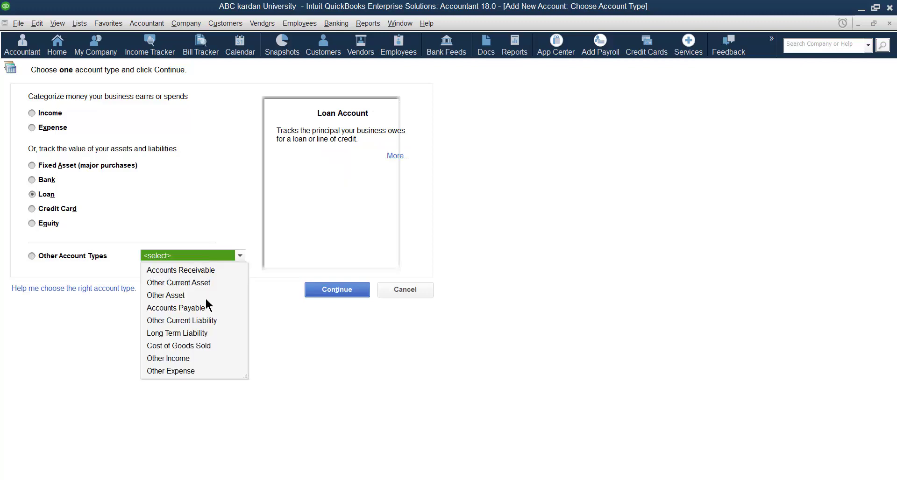
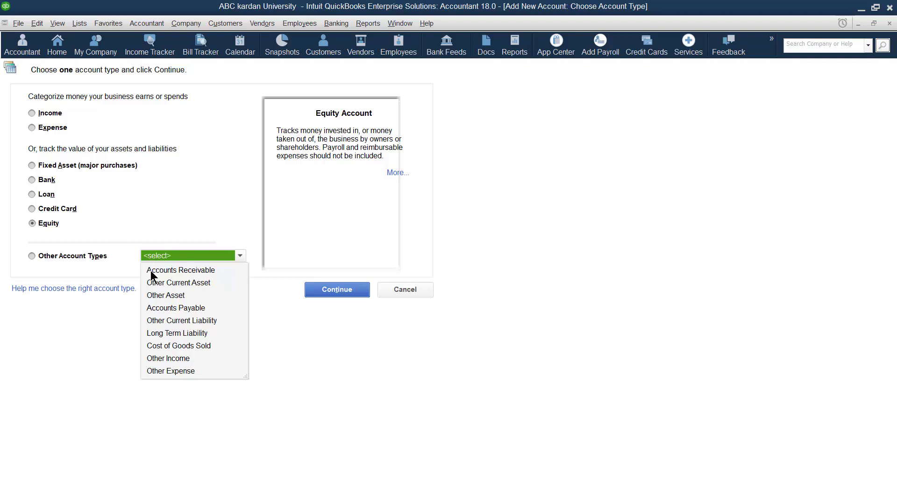
Step: Read the descriptions of the Other Current Asset and Other Asset account types
left_click(200, 285)
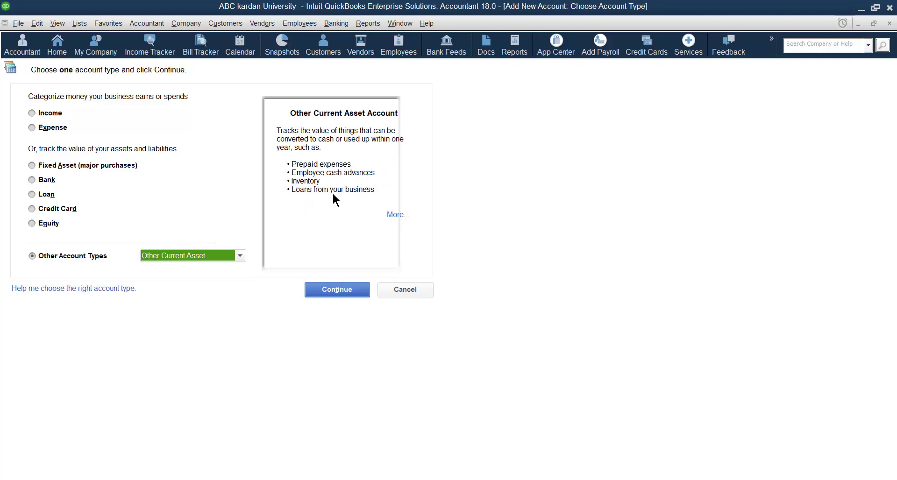
left_click(240, 257)
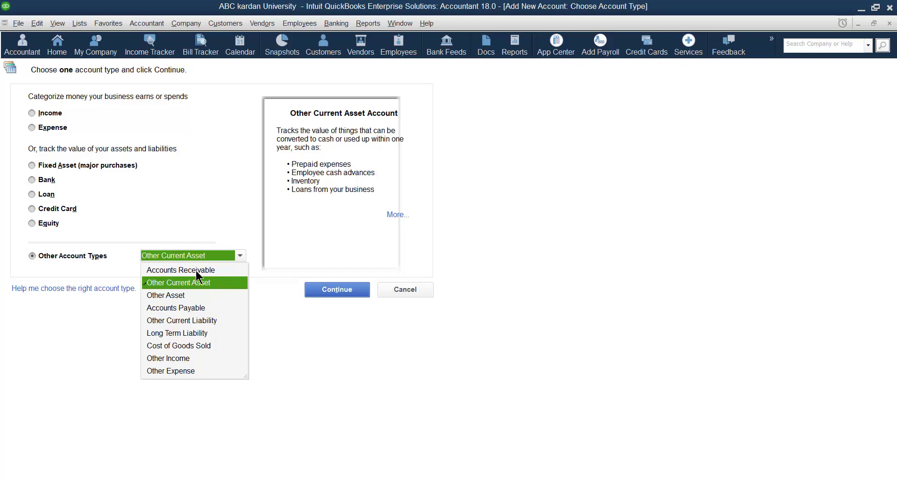
left_click(178, 296)
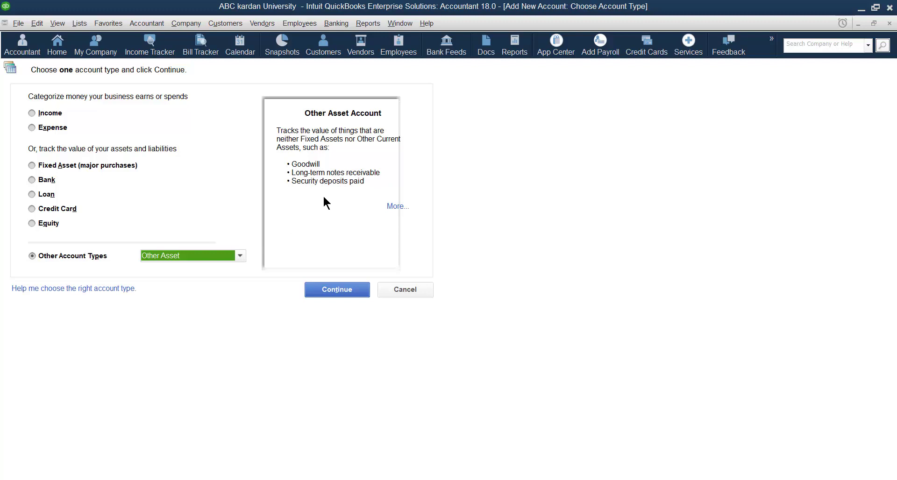
Step: Read the descriptions of the Accounts Payable and Other Current Liability account types
left_click(239, 257)
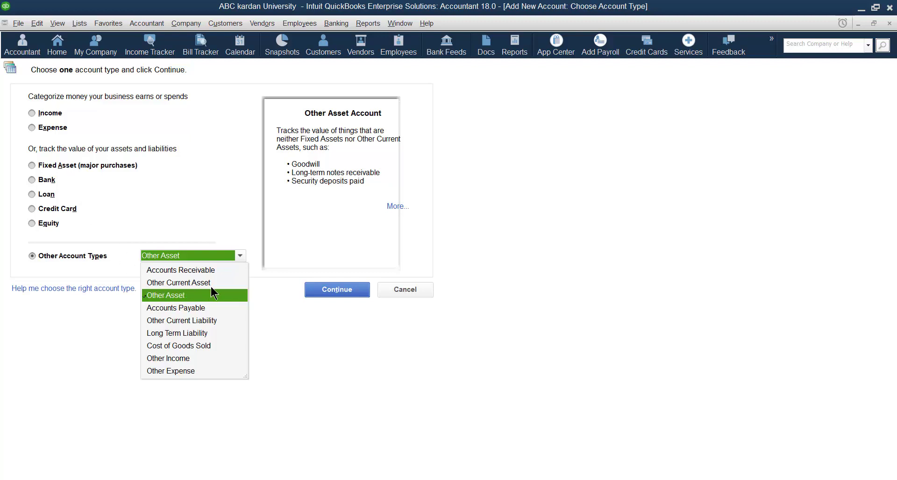
left_click(195, 307)
left_click(241, 255)
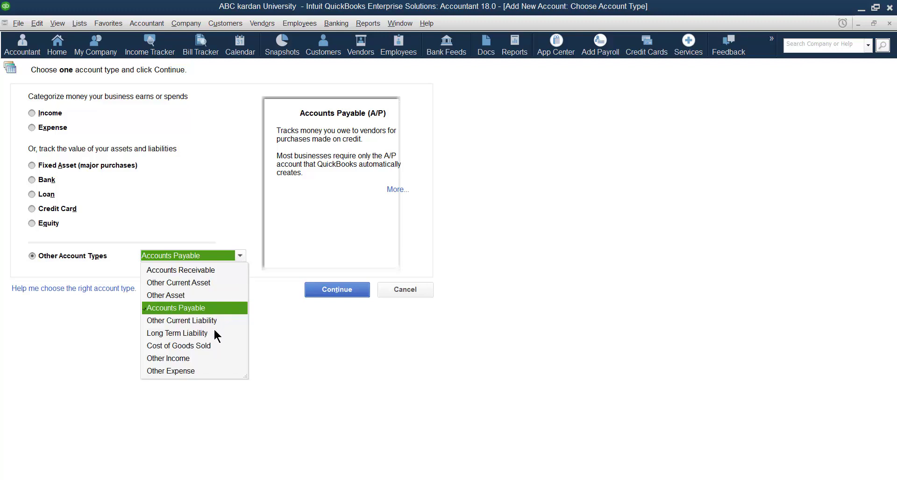
left_click(162, 322)
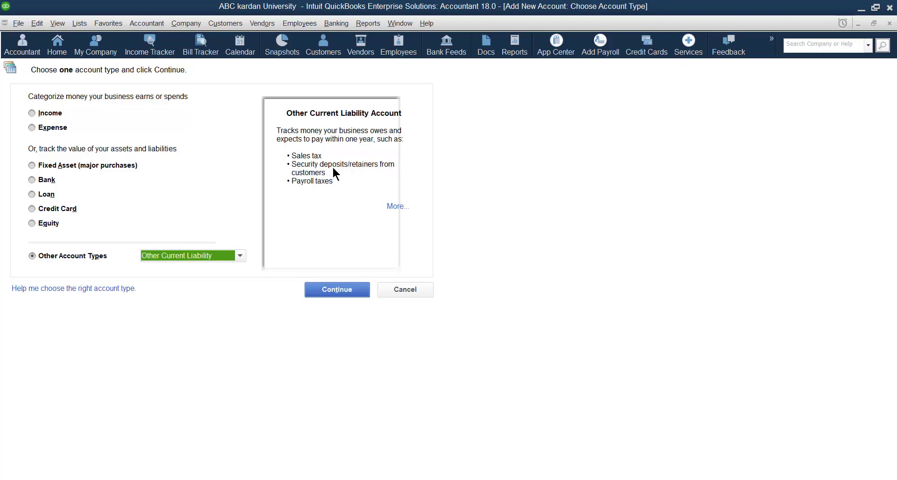
Step: Read the description of the Cost of Goods Sold account type and view the remaining other account types
left_click(240, 257)
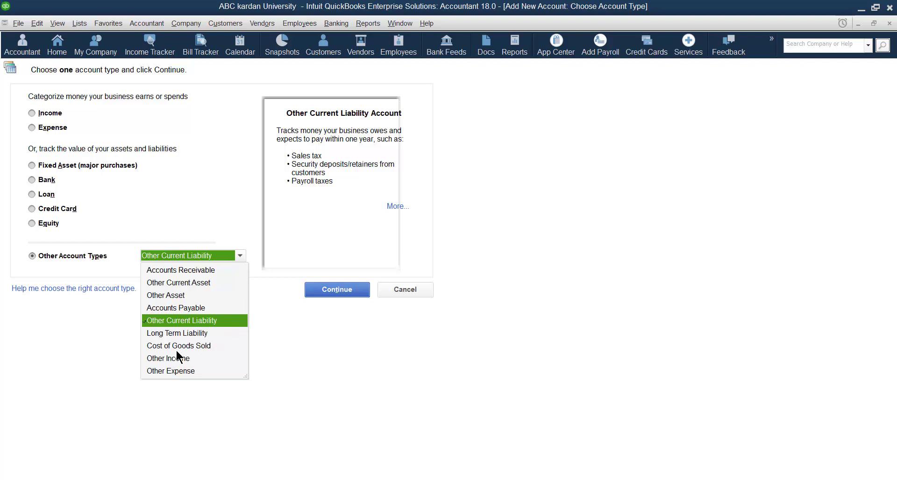
left_click(206, 346)
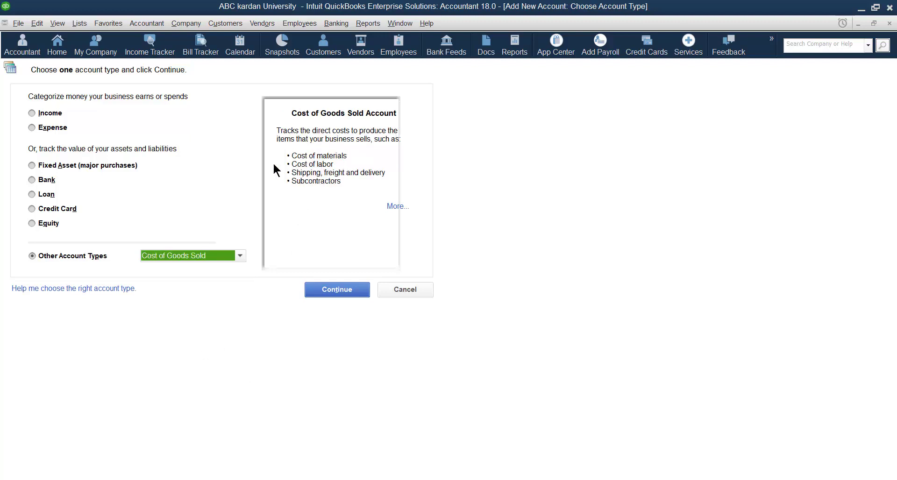
left_click(239, 255)
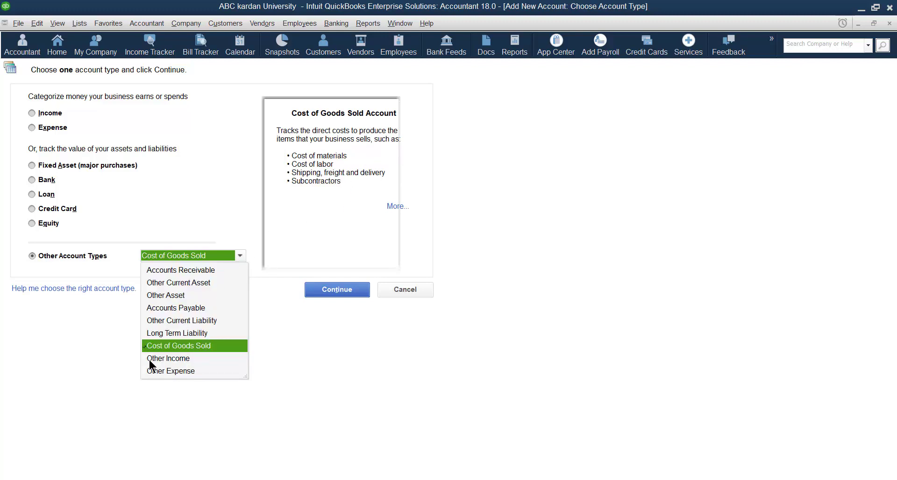
left_click(251, 425)
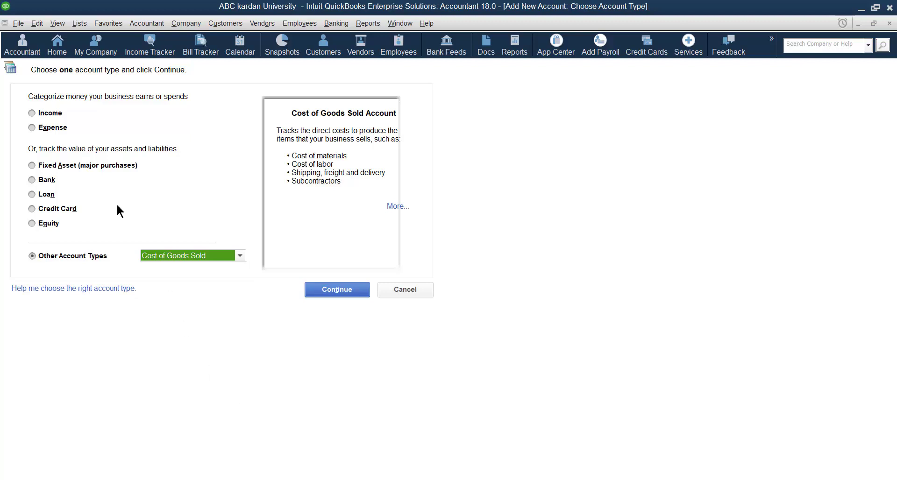
left_click(29, 112)
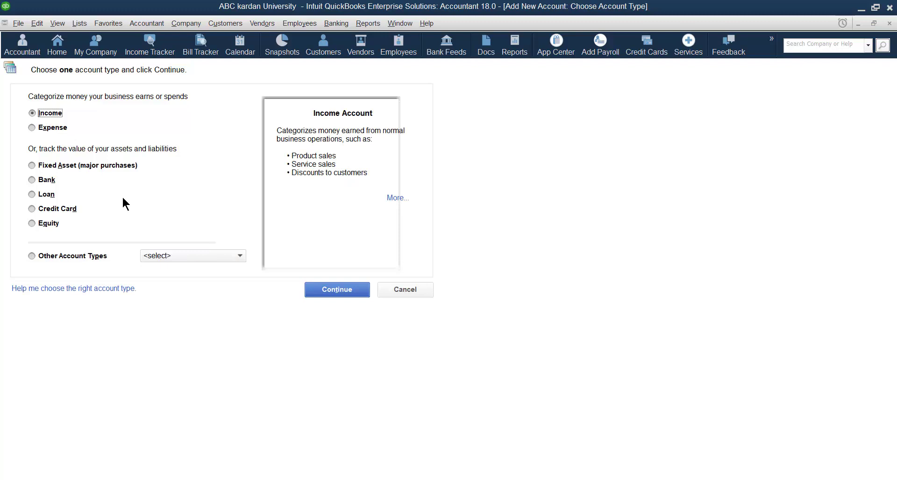
left_click(334, 291)
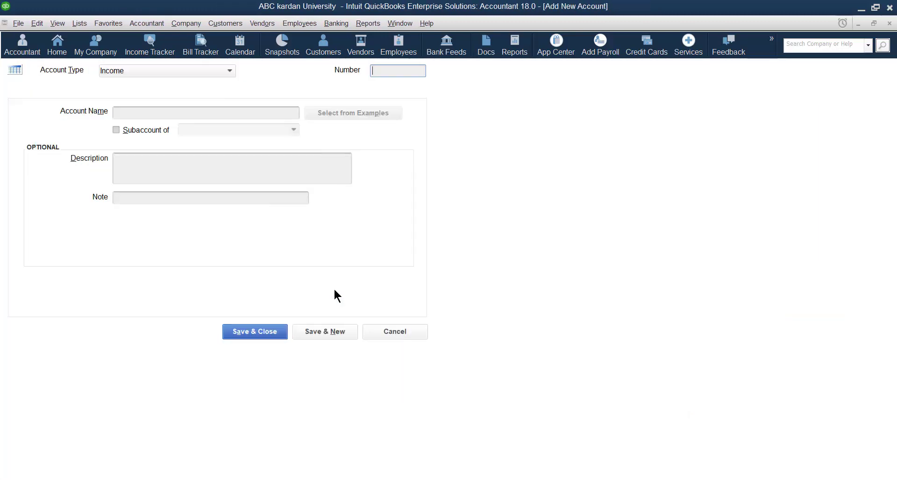
left_click(229, 71)
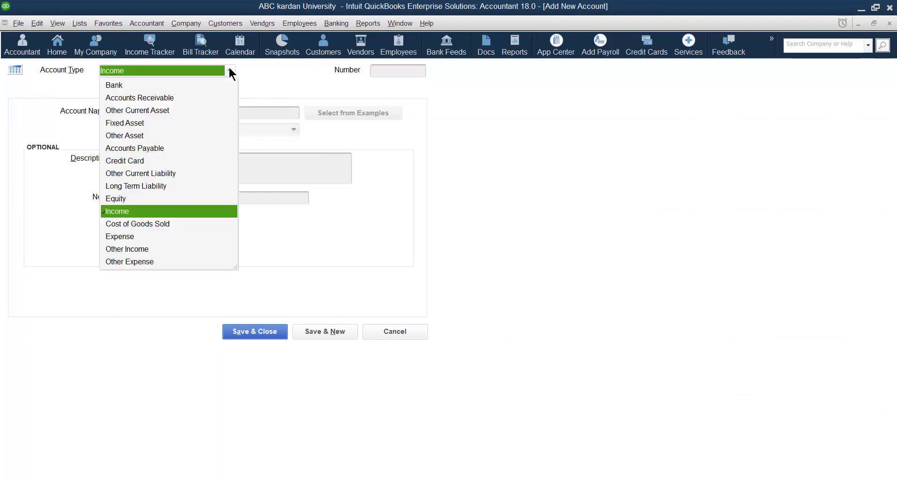
left_click(139, 213)
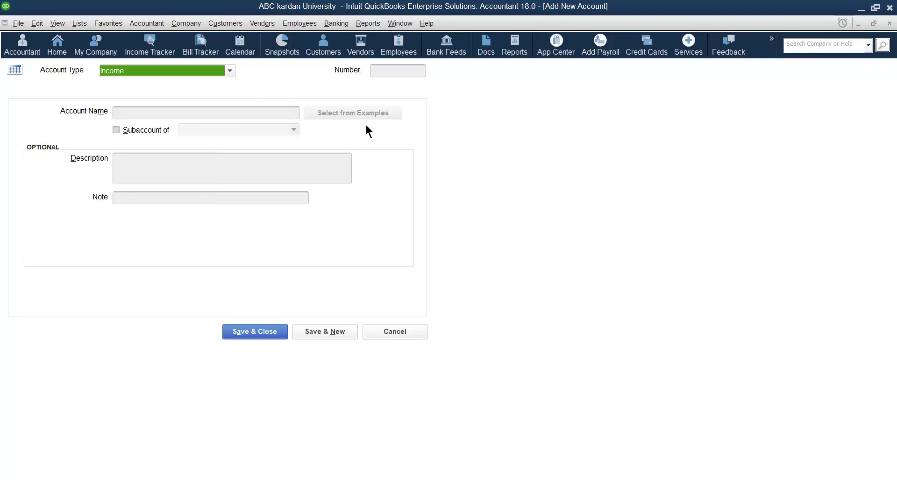
left_click(388, 73)
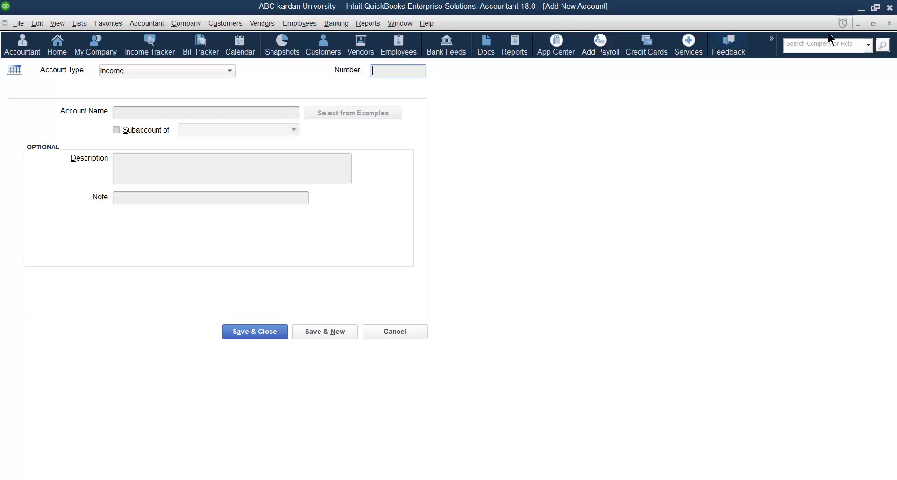
left_click(890, 24)
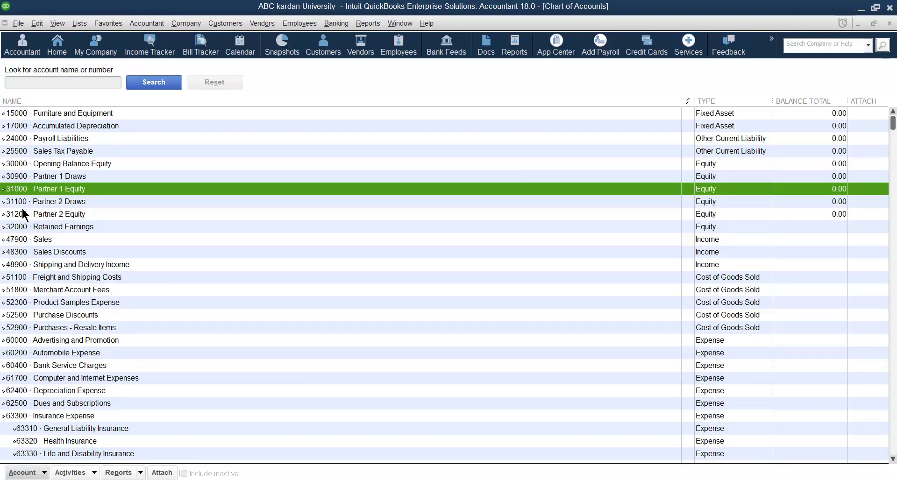
Step: Review the numbering of the existing accounts in the chart of accounts and select the Sales income account
scroll(22, 206, "down", 7)
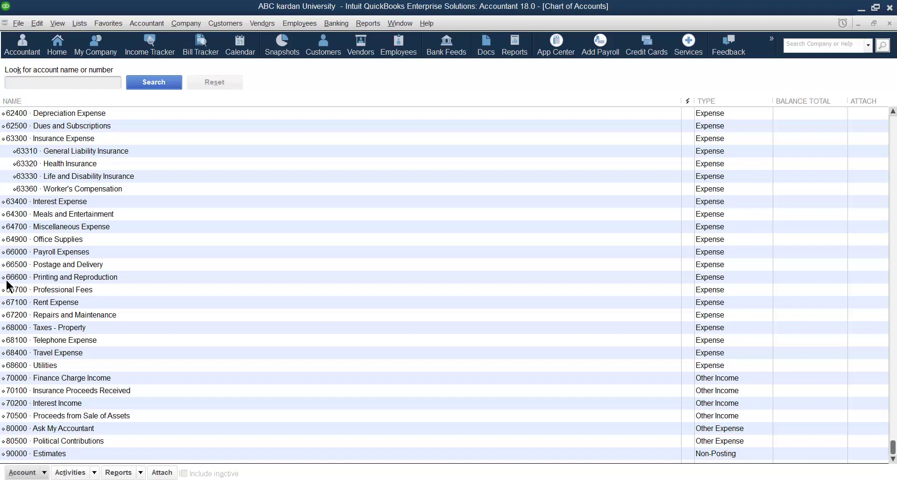
scroll(7, 284, "up", 7)
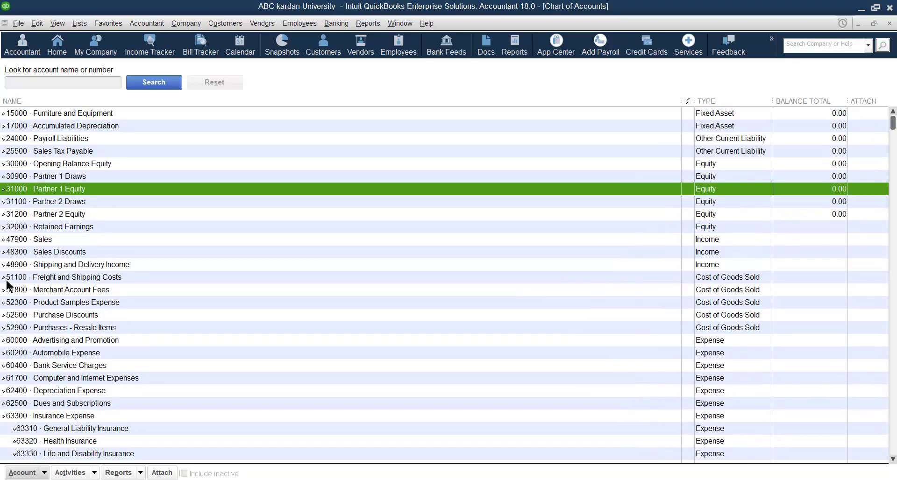
left_click(703, 240)
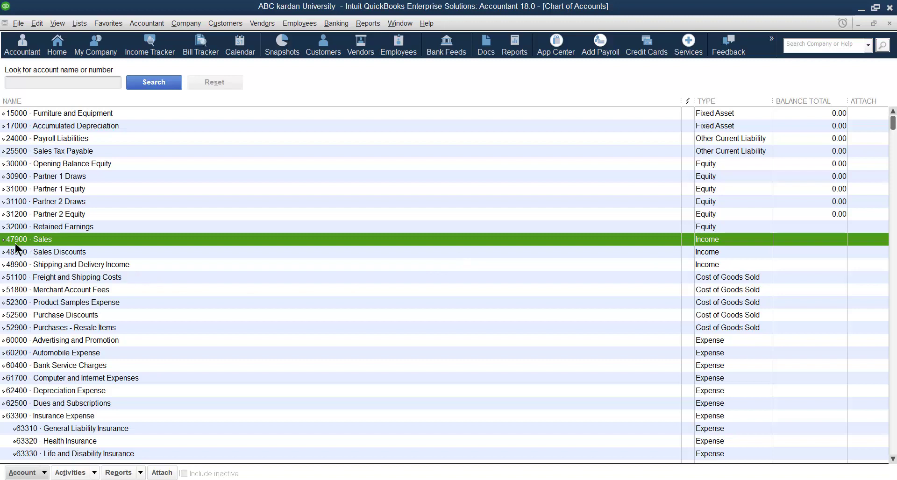
Step: Start a new account of type Income and set its number to 48000
right_click(108, 240)
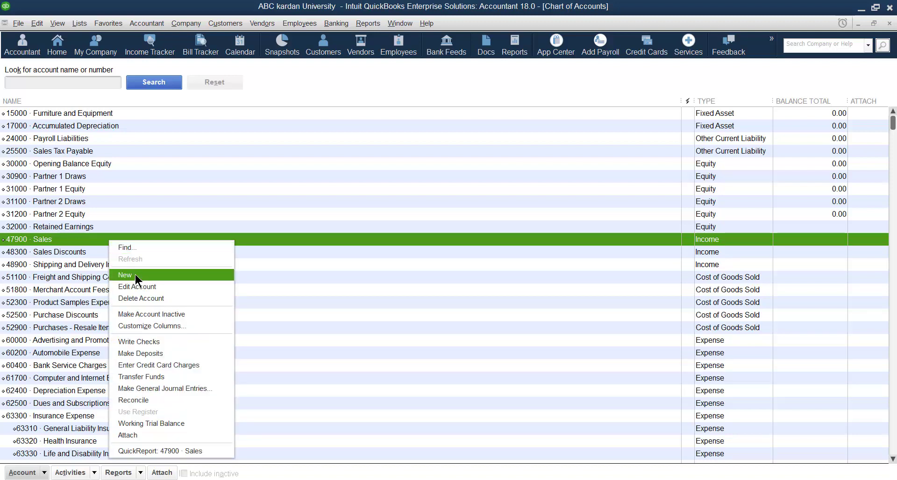
left_click(135, 274)
left_click(56, 115)
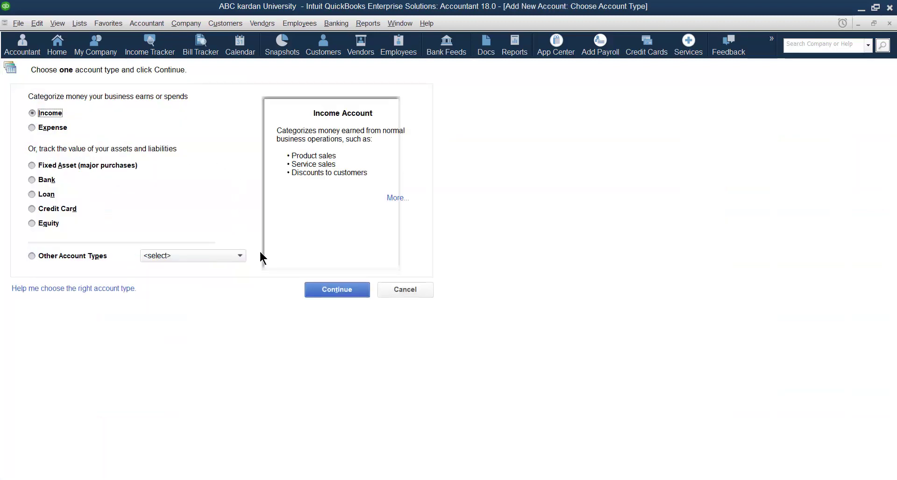
left_click(339, 299)
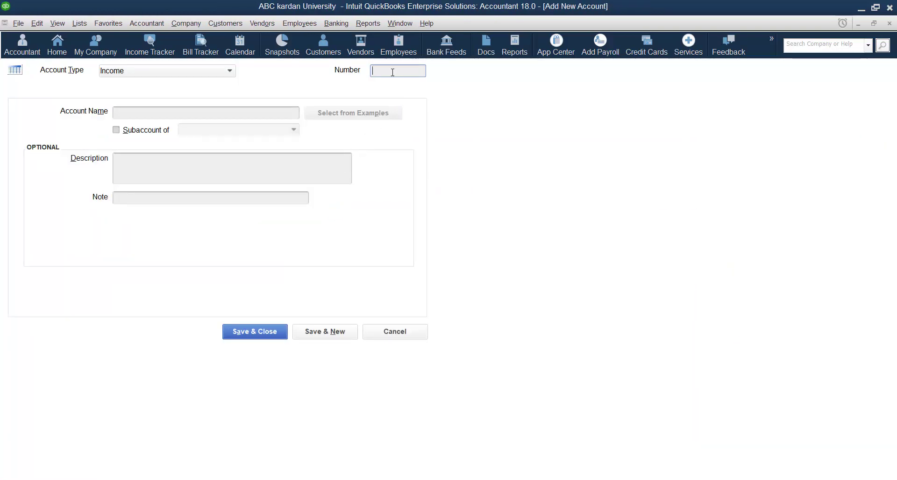
type("48000")
Step: Name the new income account "Interest from bank"
left_click(218, 114)
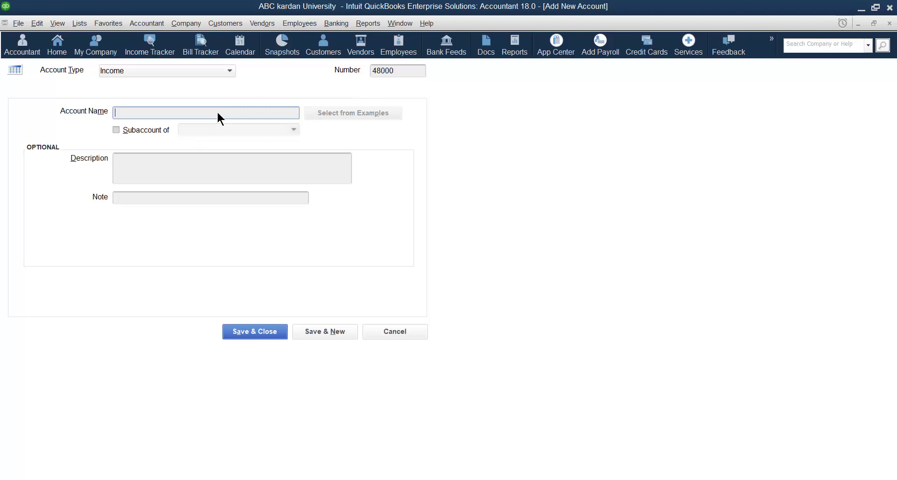
type("Interest from bannk")
key("BackSpace")
key("BackSpace")
key("BackSpace")
type("nk")
Step: Check which parent accounts the subaccount option offers for the new income account and leave the option off
left_click(114, 130)
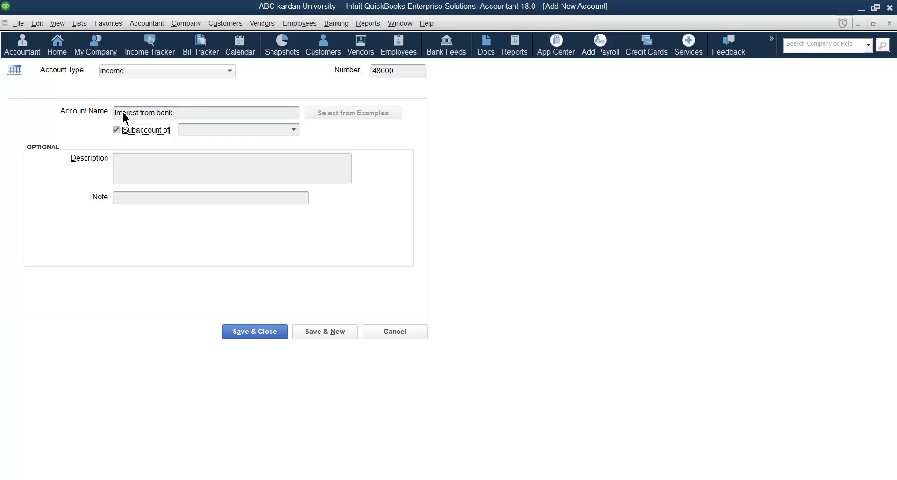
left_click(121, 131)
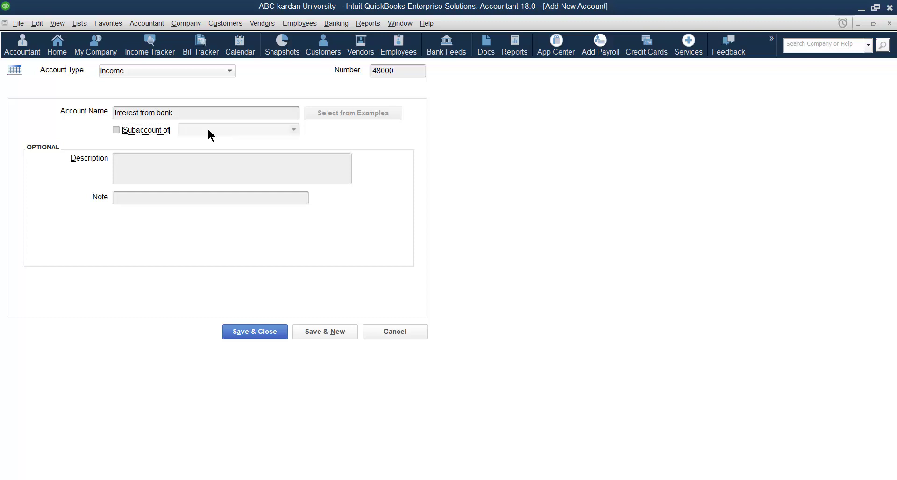
left_click(116, 130)
left_click(294, 130)
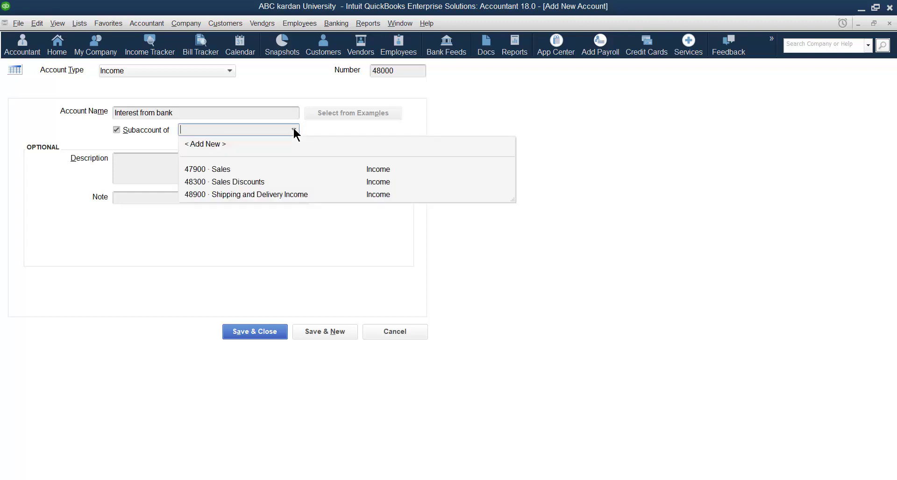
left_click(294, 130)
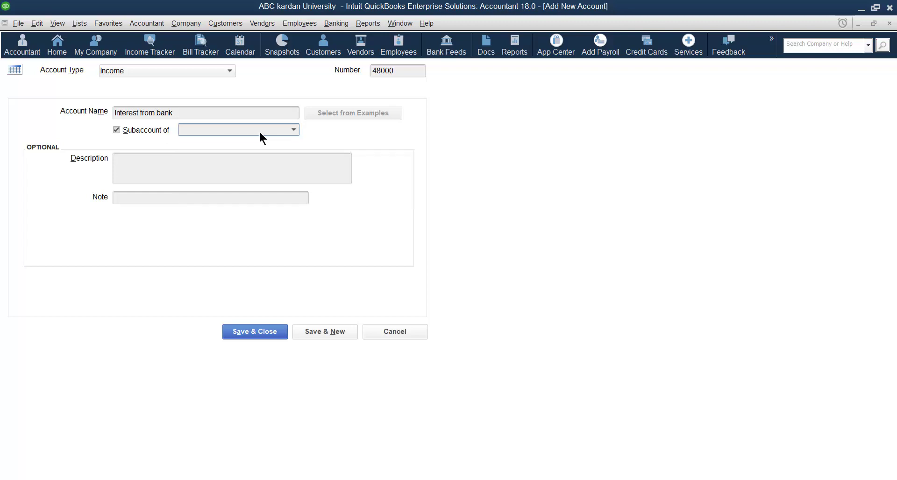
left_click(121, 133)
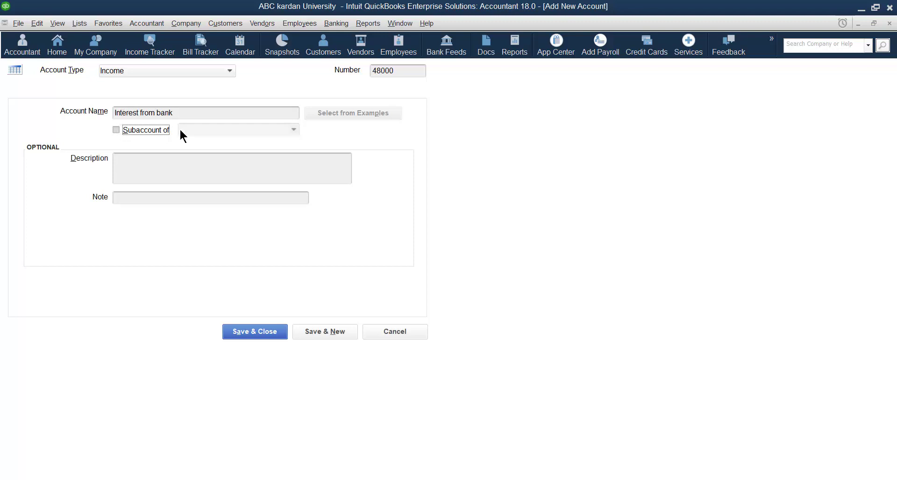
Step: Describe the account as "interest that we receive from bank", then save it and return to the chart of accounts
left_click(129, 164)
type("intes")
type("t")
key("BackSpace")
key("BackSpace")
type("rest that we ")
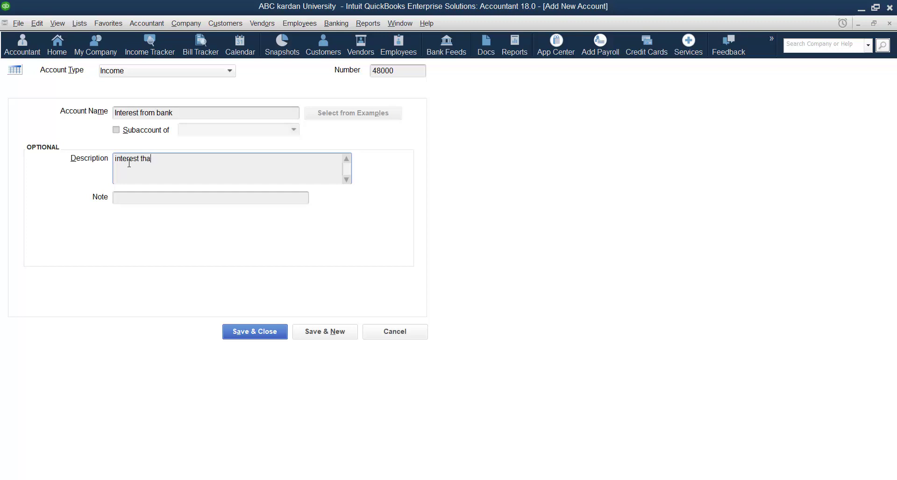
type("receive from bank")
left_click(125, 198)
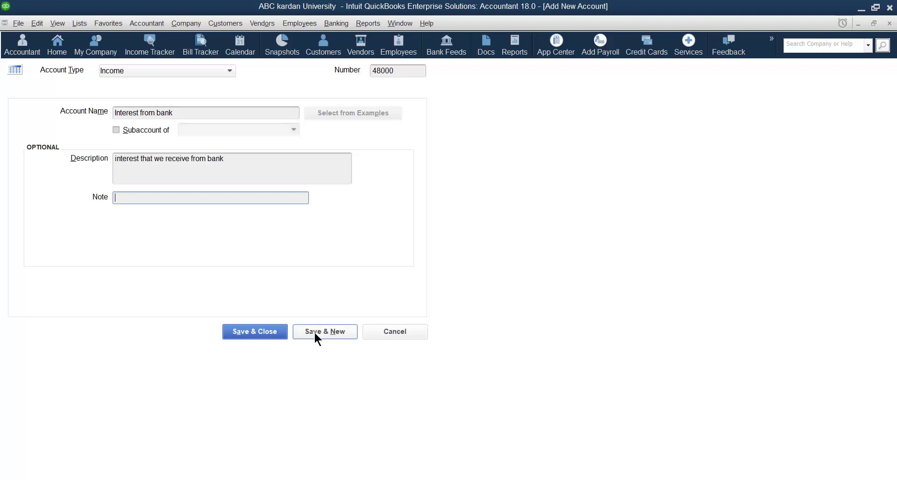
left_click(270, 332)
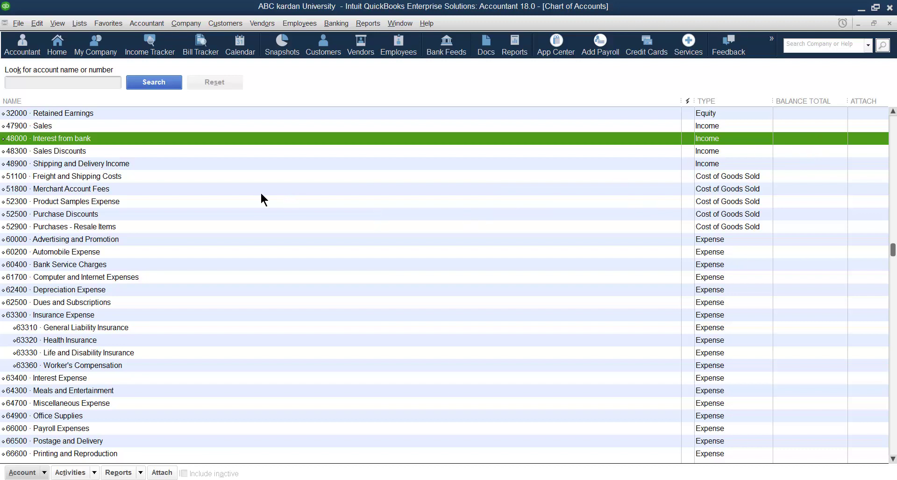
right_click(153, 155)
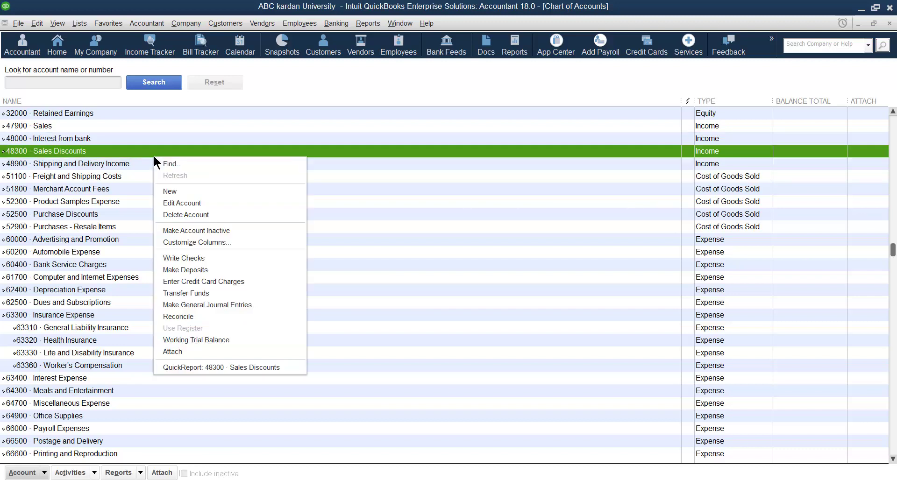
left_click(172, 193)
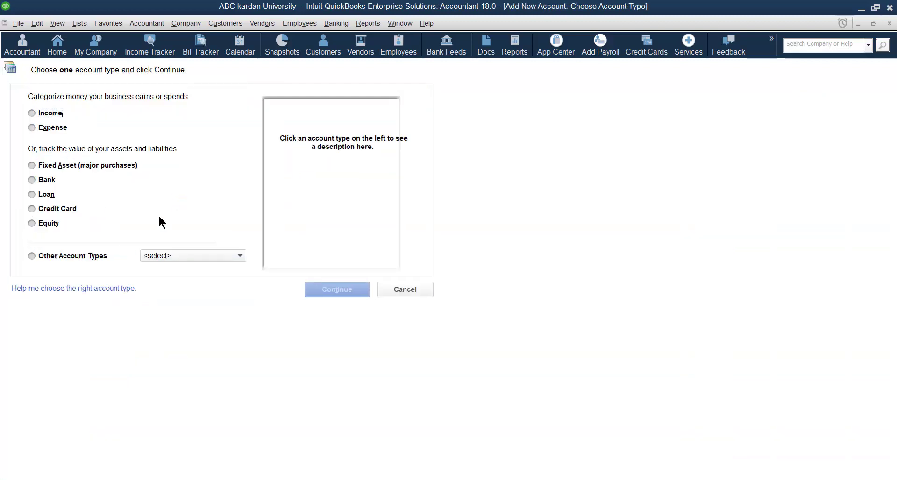
left_click(54, 130)
left_click(346, 293)
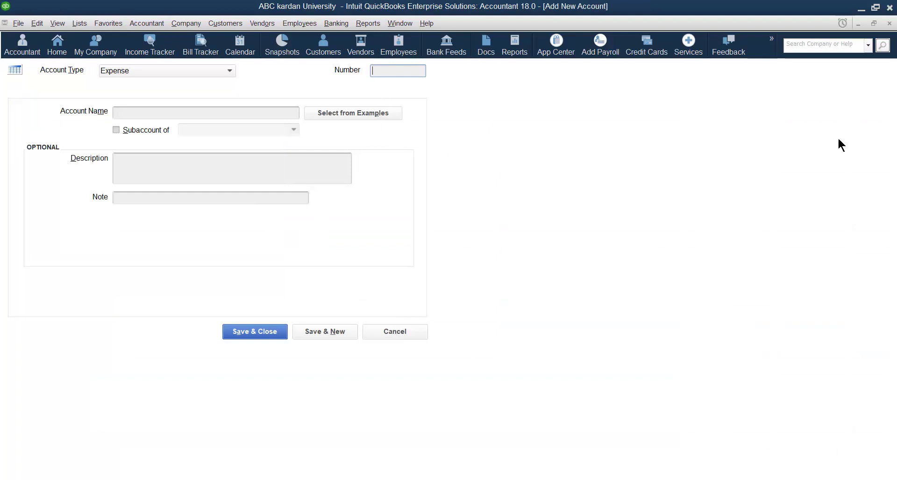
left_click(889, 23)
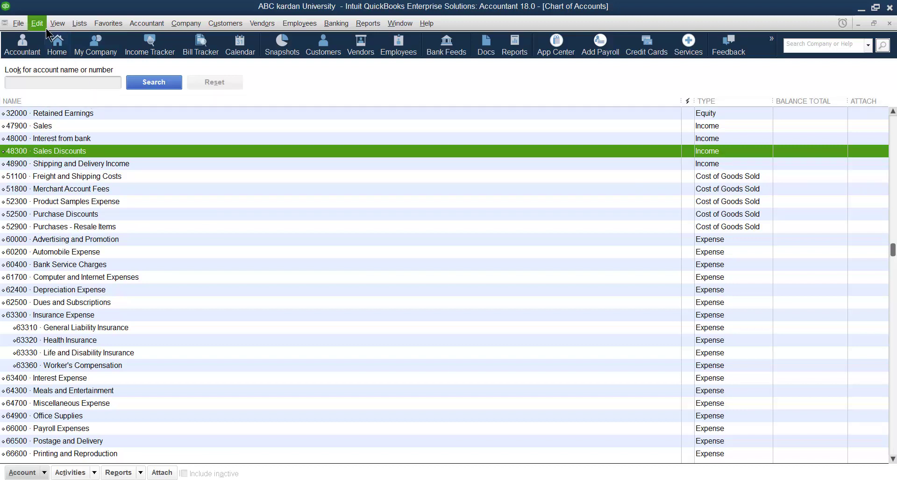
Step: Start a new account of type Expense from the chart of accounts and set its number to 53000
right_click(162, 214)
left_click(195, 252)
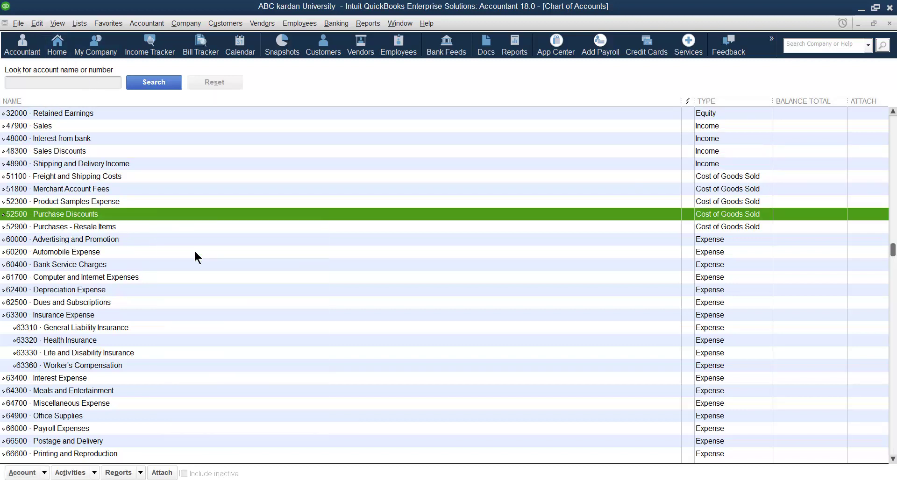
left_click(66, 129)
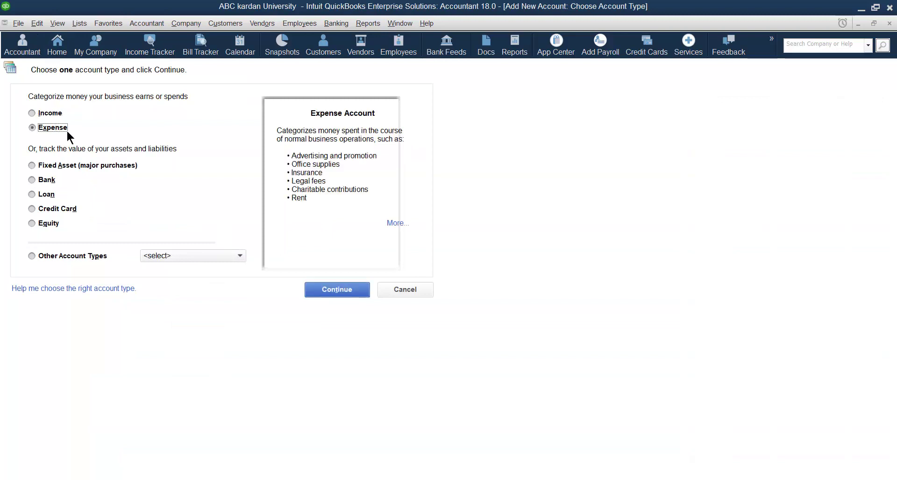
left_click(332, 291)
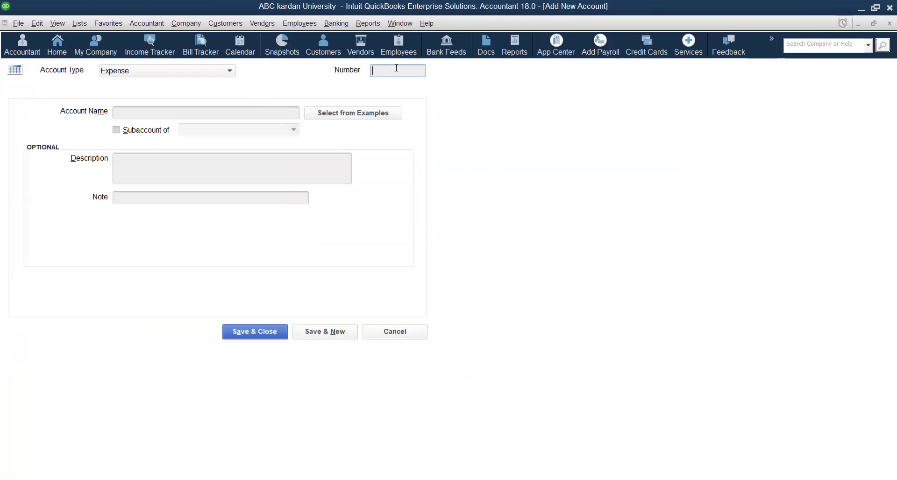
type("53000")
Step: Name the new expense account "donation expenses", leave its description empty, and save it back to the chart of accounts
left_click(186, 116)
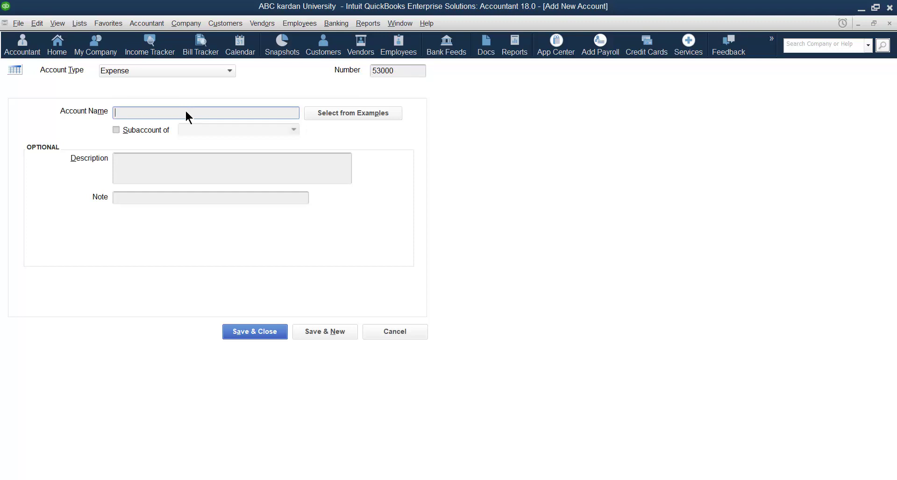
type("donation expenses")
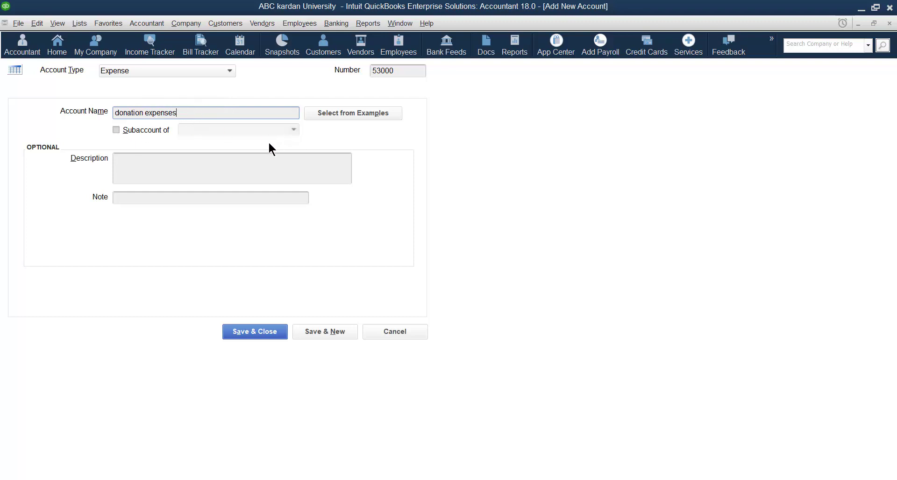
left_click(155, 167)
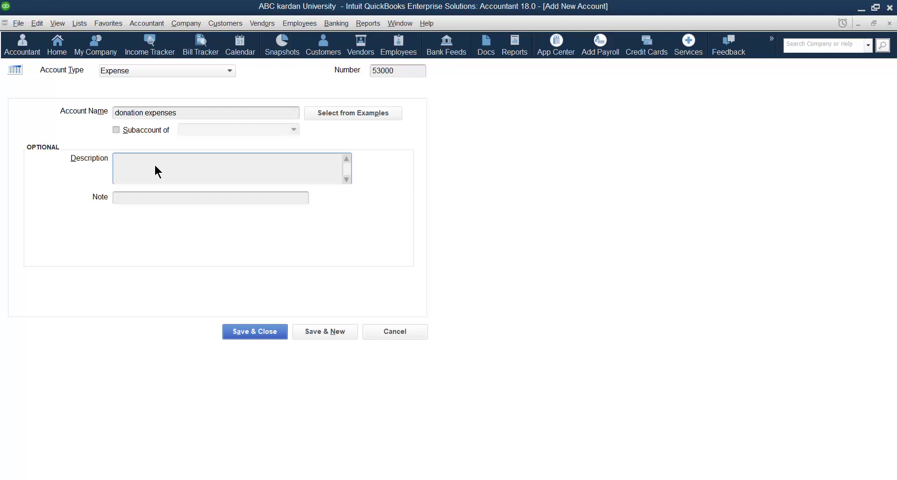
left_click(259, 332)
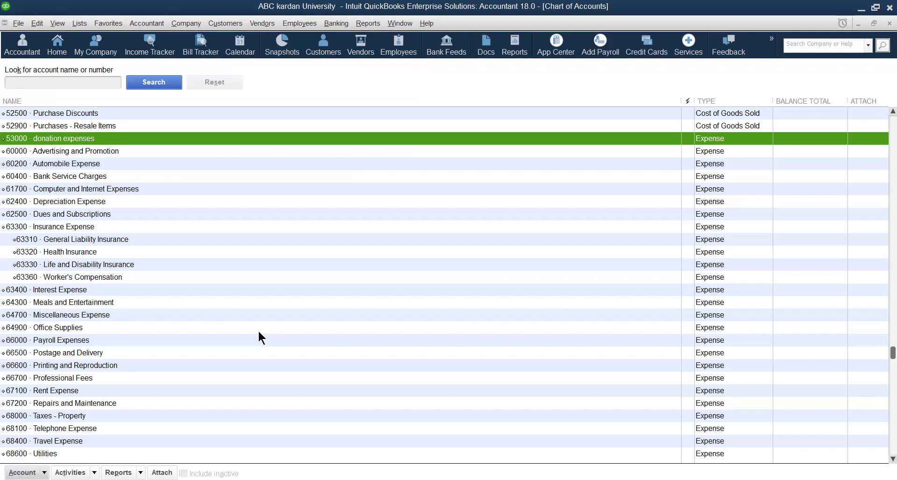
Step: Start another Expense account with number 53100 and name it "donation to charitable org.1"
right_click(53, 139)
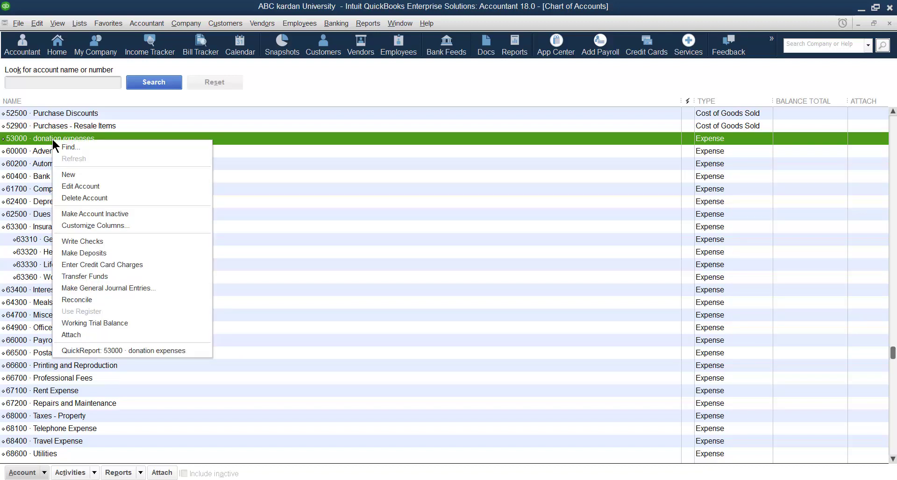
left_click(73, 173)
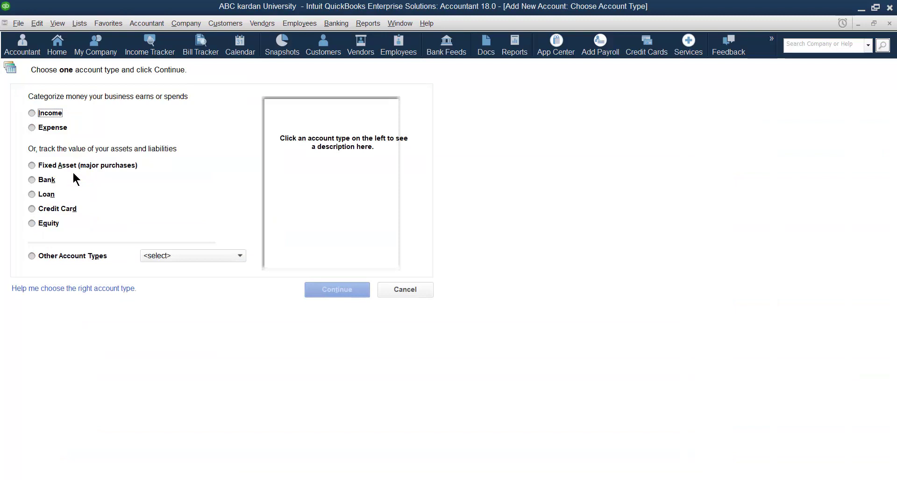
left_click(49, 128)
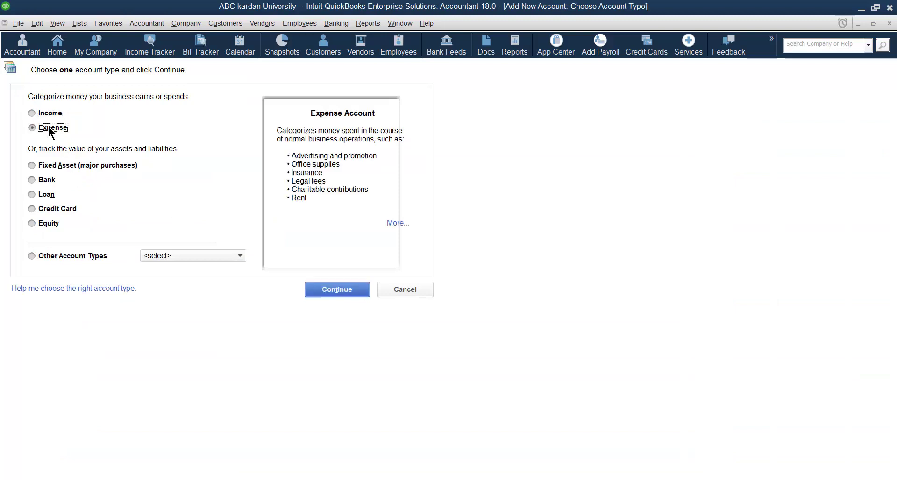
left_click(330, 295)
key("Escape")
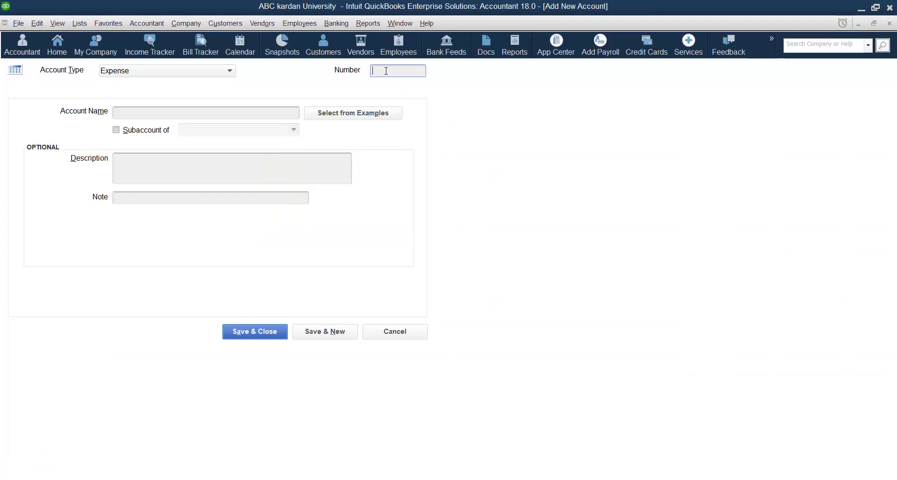
type("53100")
left_click(143, 113)
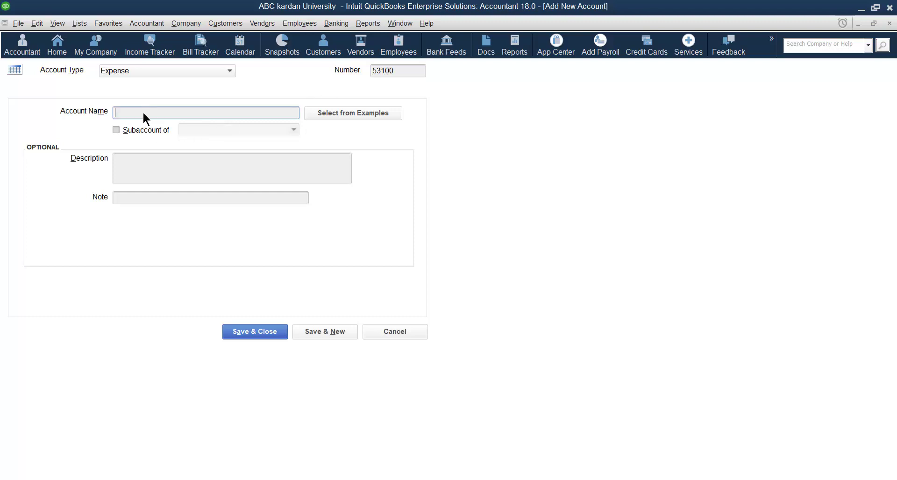
type("donation to charitable org.1")
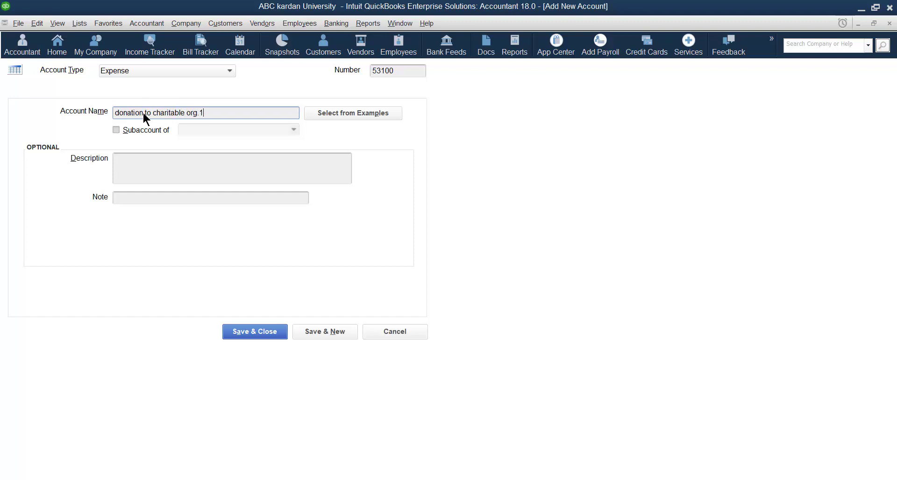
Step: Make the new expense account a subaccount of 53000 donation expenses and save it
left_click(120, 131)
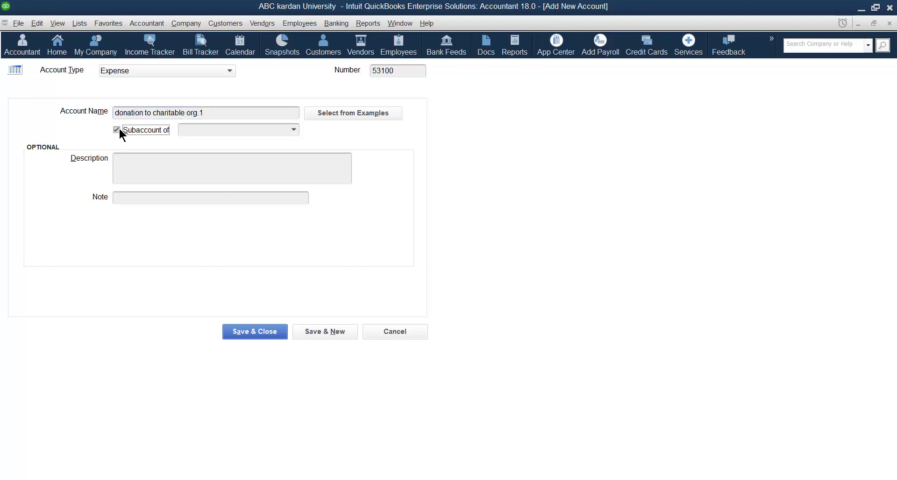
left_click(294, 130)
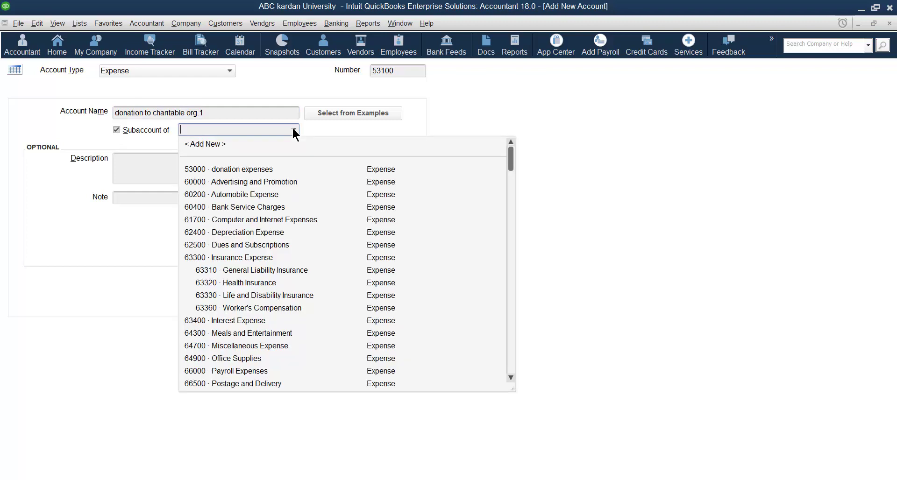
left_click(263, 171)
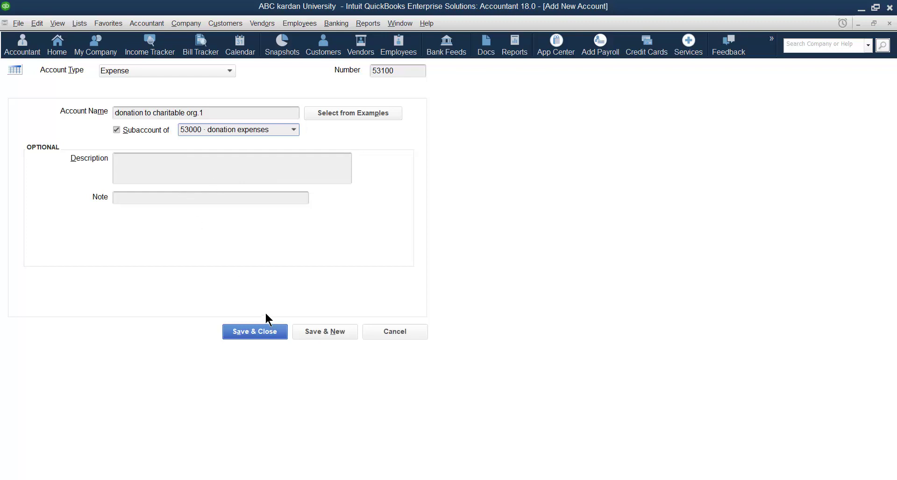
left_click(252, 332)
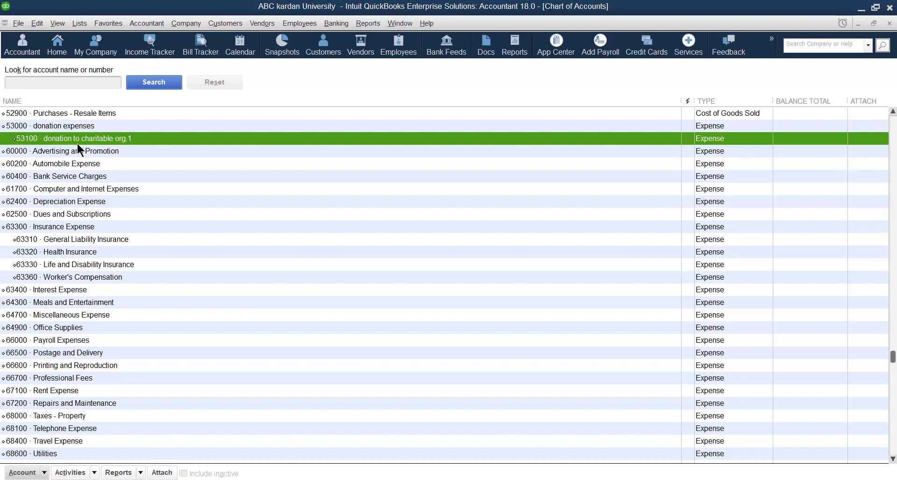
type("6333")
right_click(174, 216)
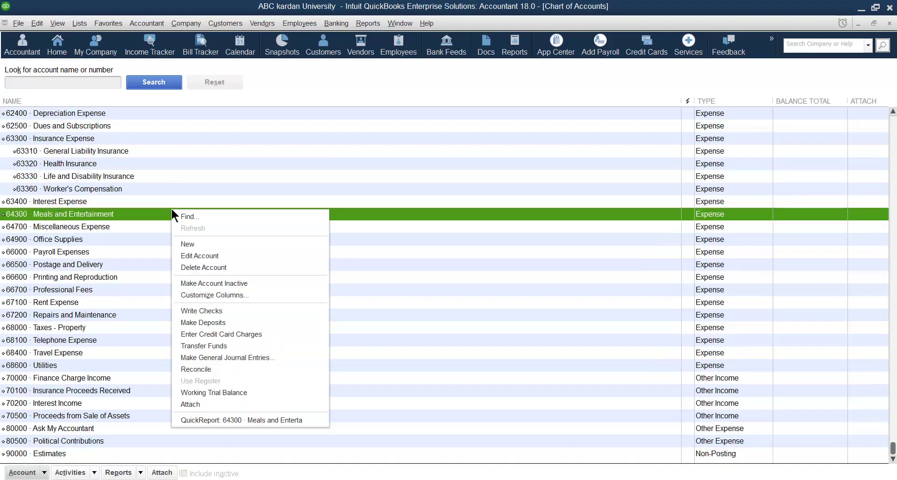
left_click(184, 240)
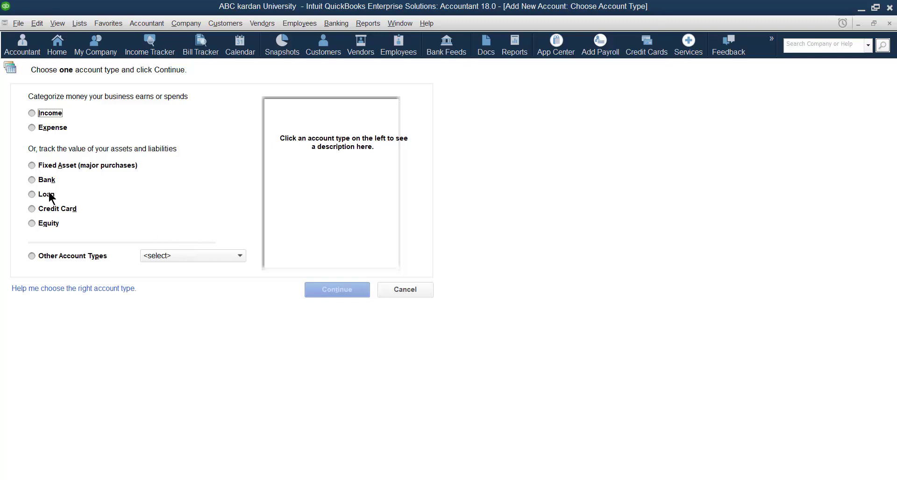
left_click(31, 180)
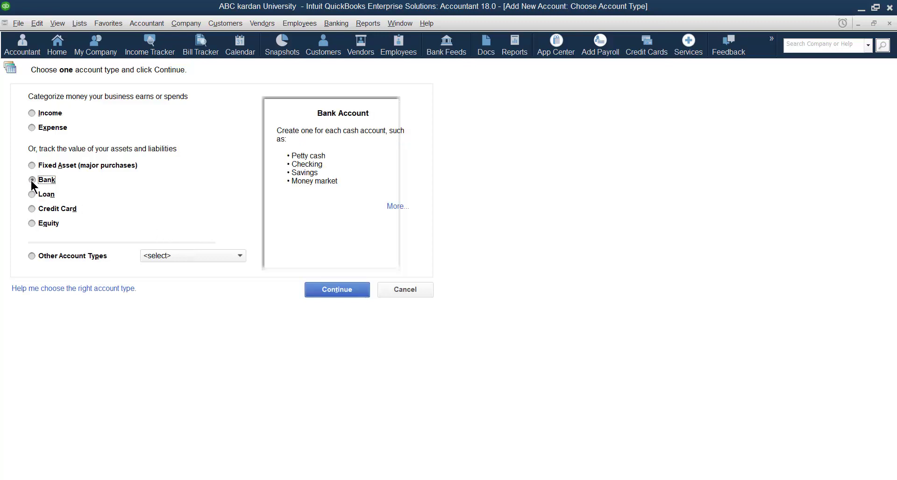
left_click(337, 290)
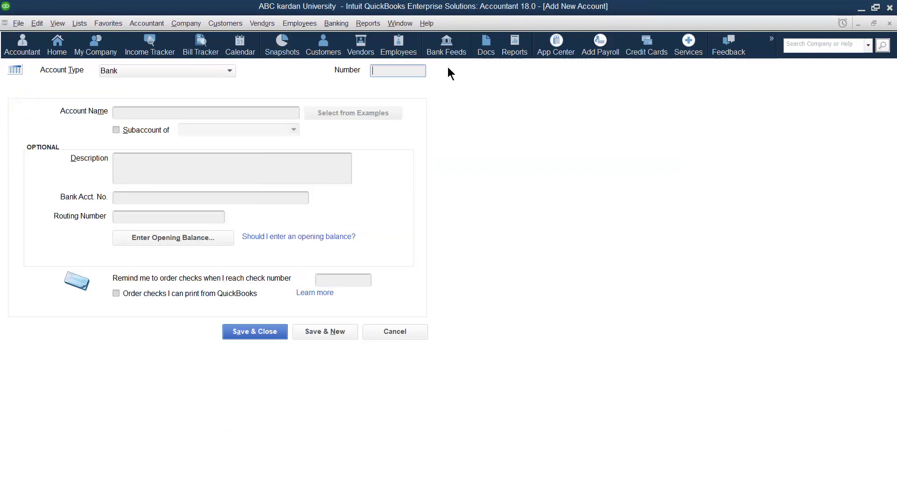
left_click(386, 68)
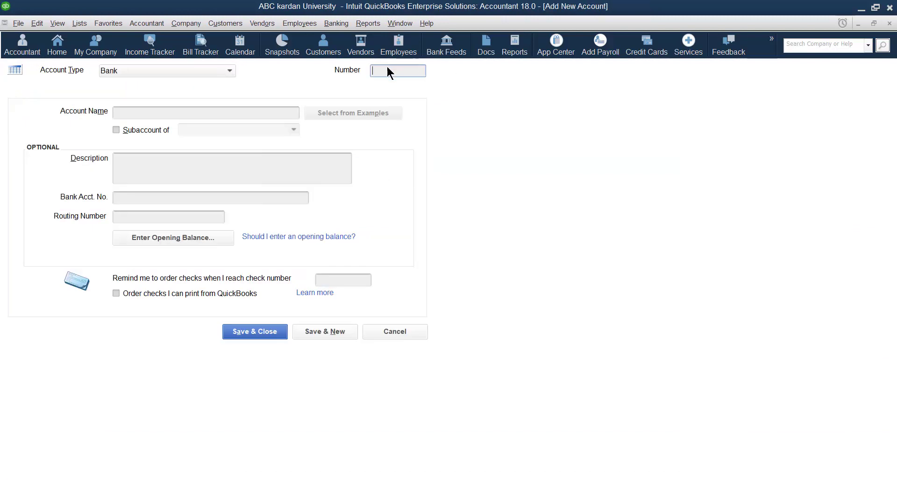
left_click(890, 23)
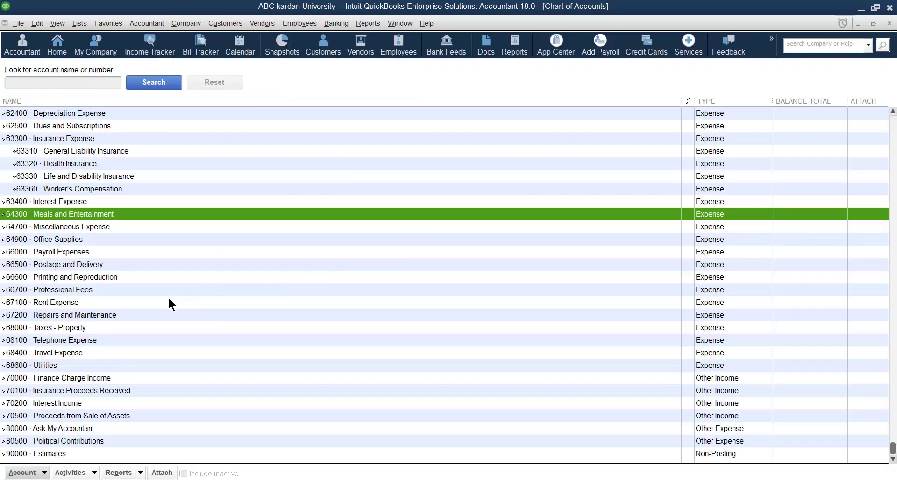
Step: Start a new account of type Bank from the chart of accounts and set its number to 30000
scroll(170, 300, "up", 1)
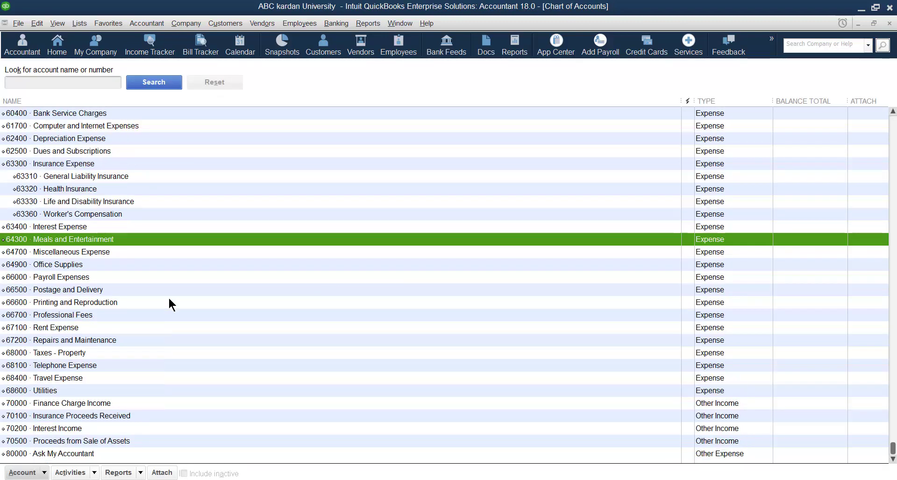
scroll(169, 301, "up", 8)
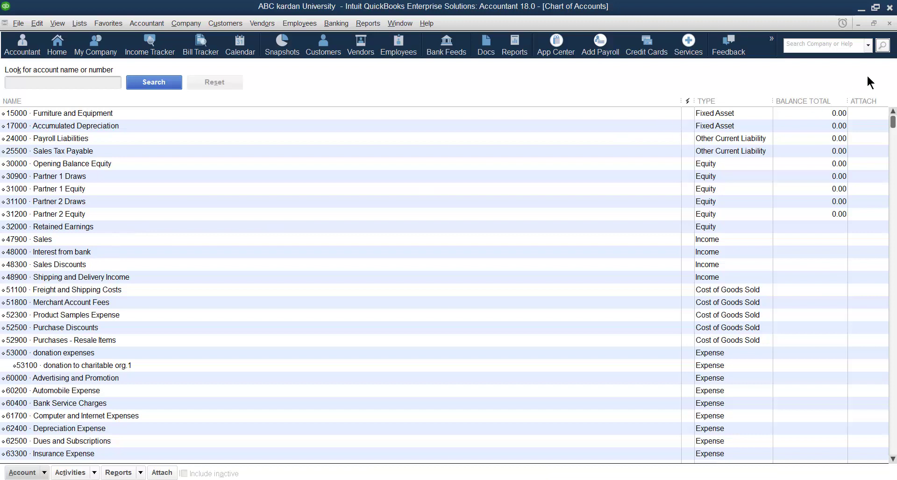
right_click(183, 137)
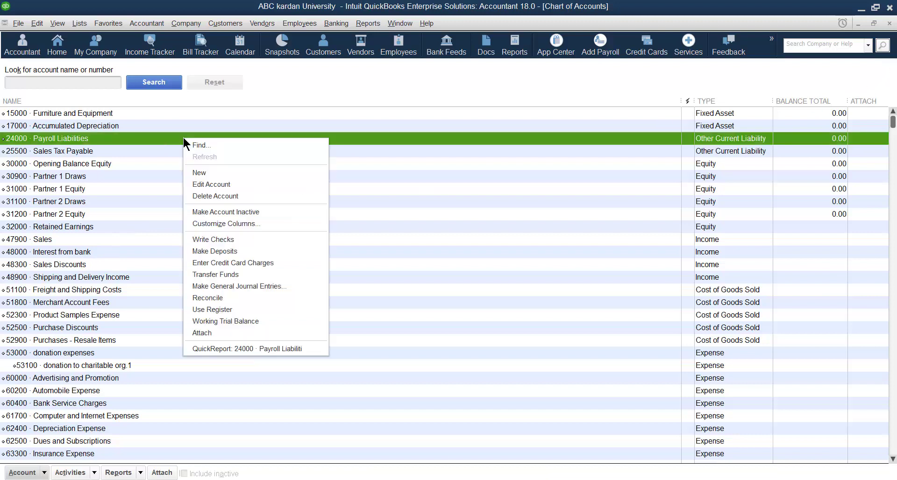
left_click(206, 176)
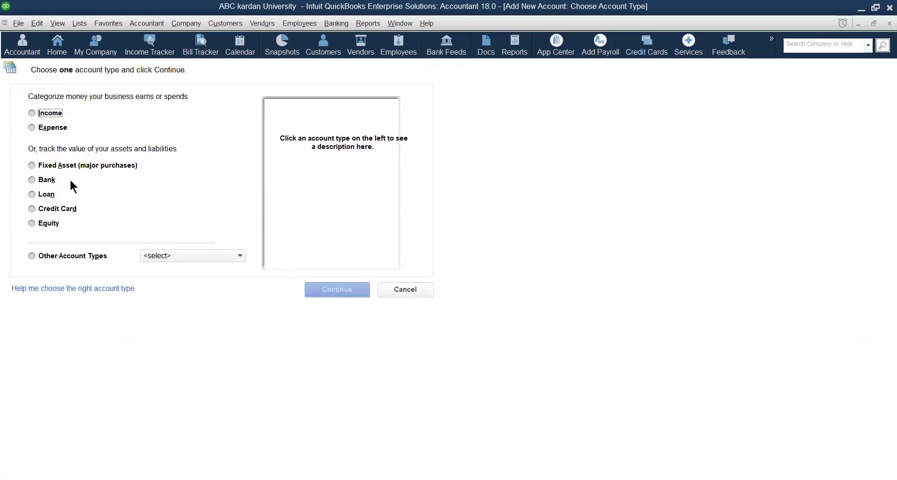
left_click(70, 182)
left_click(318, 291)
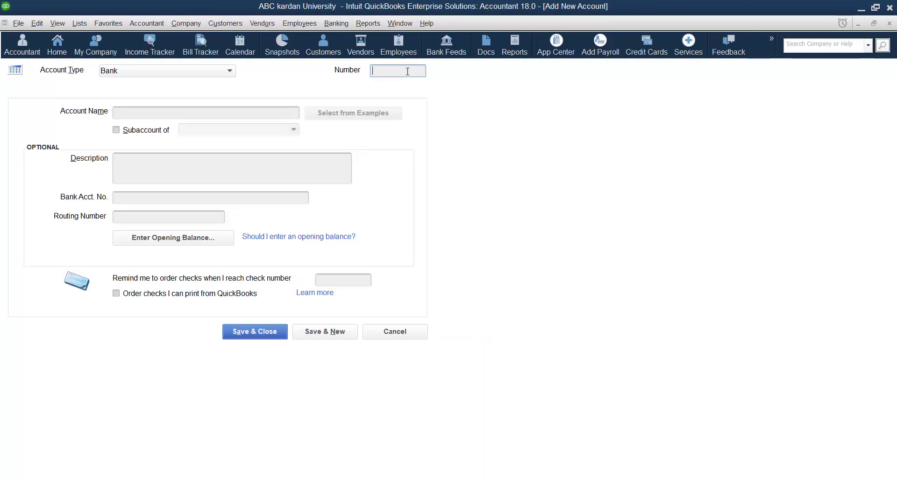
type("30000")
Step: Name the bank account "AIB bank" and describe it as "saving account", leaving the bank account and routing numbers empty
left_click(166, 113)
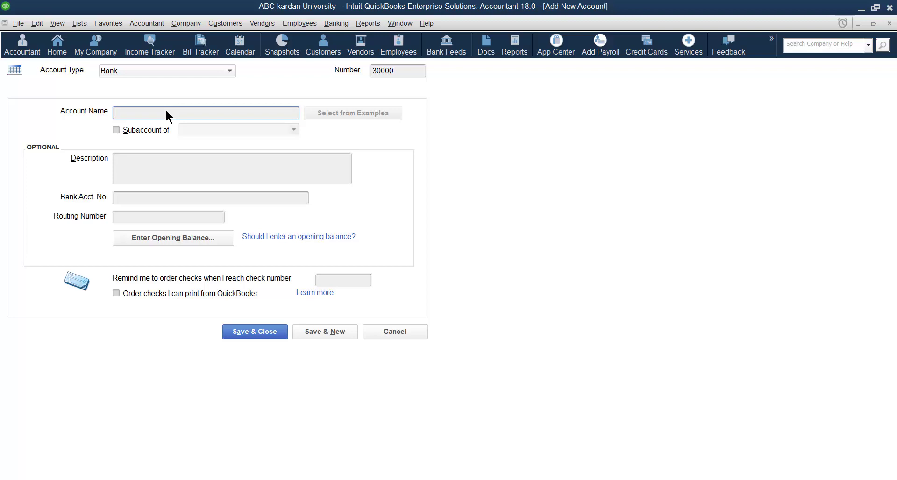
type("Al")
type("B bank")
left_click(150, 162)
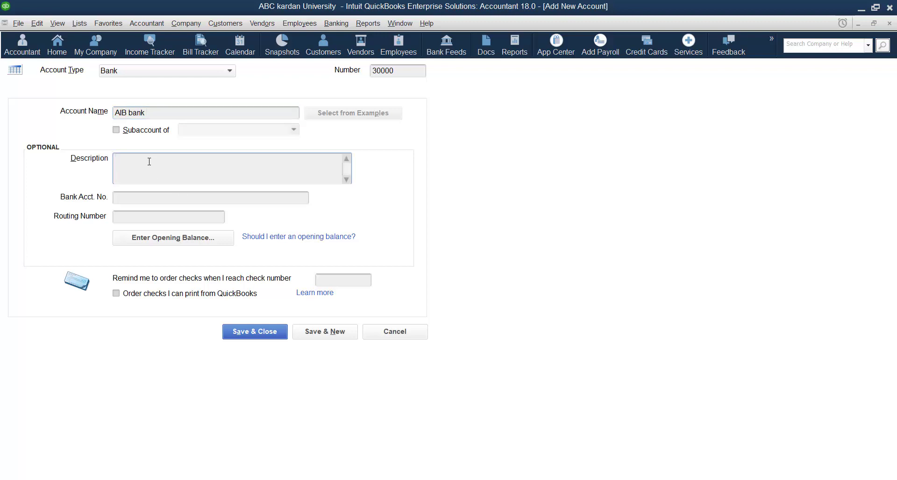
type("saving account")
left_click(134, 199)
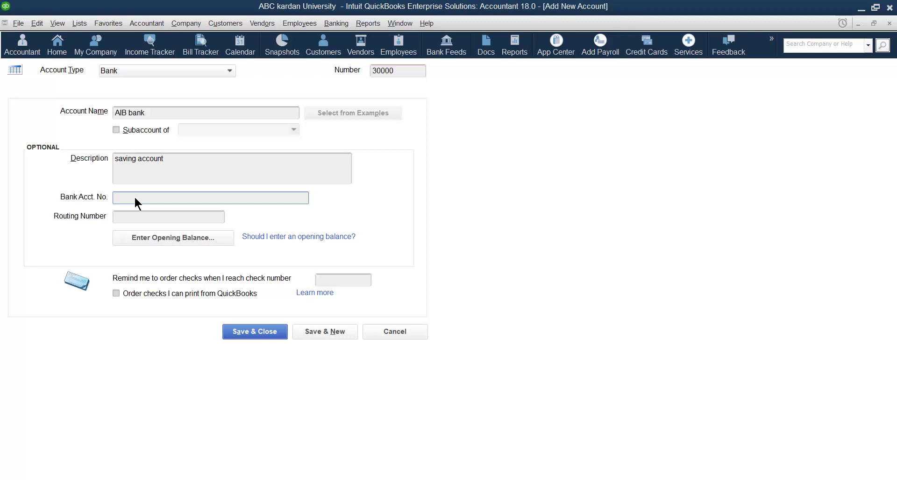
left_click(133, 217)
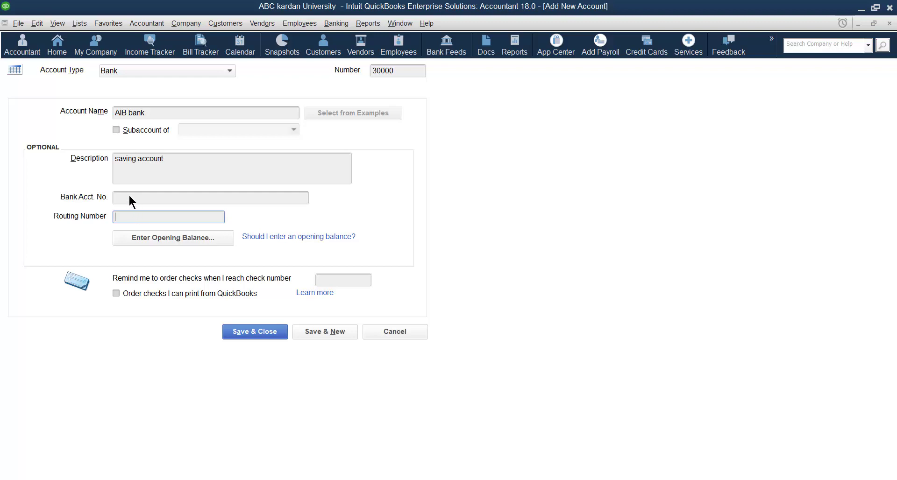
Step: Enter a 100,000 opening balance with statement ending date 04/01/2020 for AIB bank, leaving the check reminder number empty
left_click(150, 237)
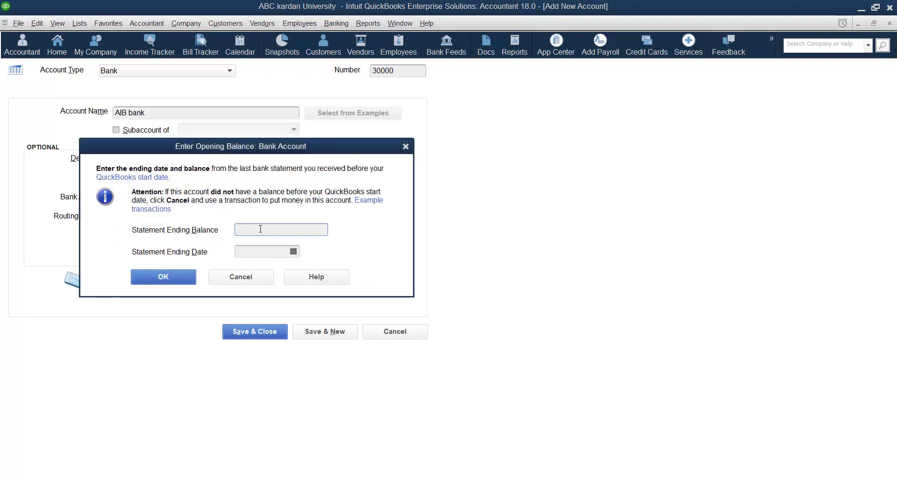
type("100000")
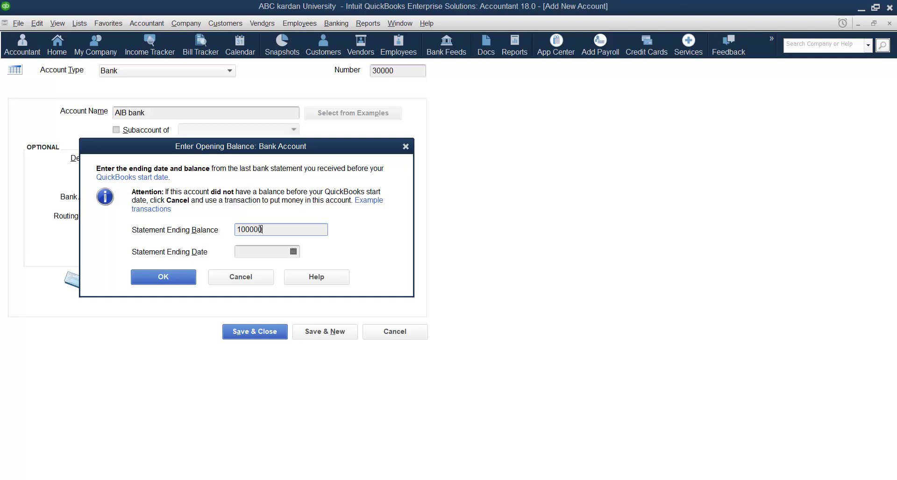
left_click(293, 252)
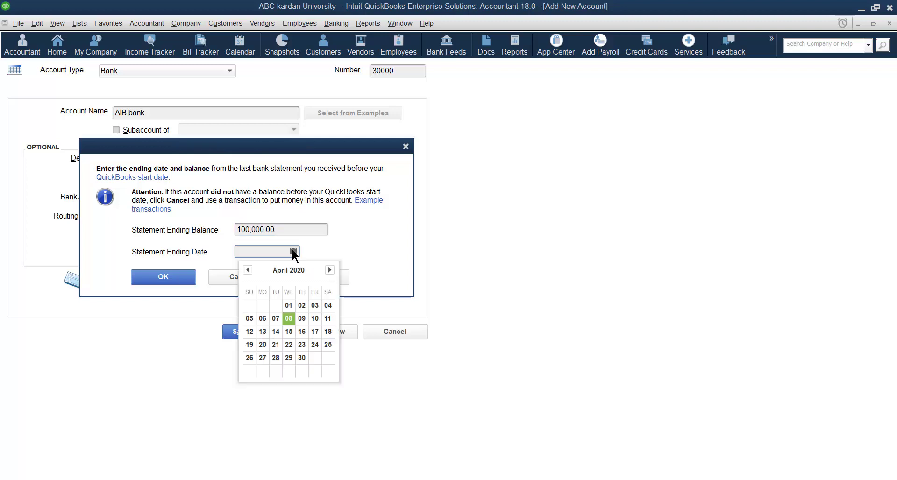
left_click(287, 305)
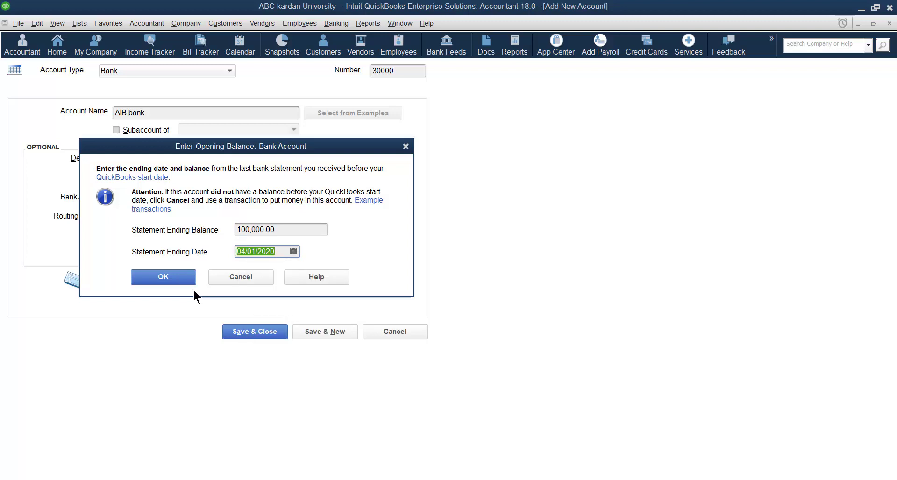
left_click(181, 282)
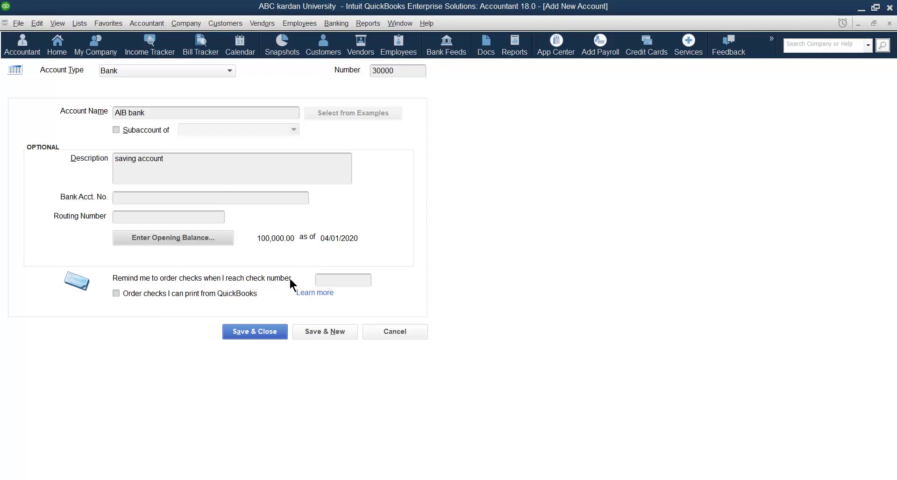
left_click(344, 283)
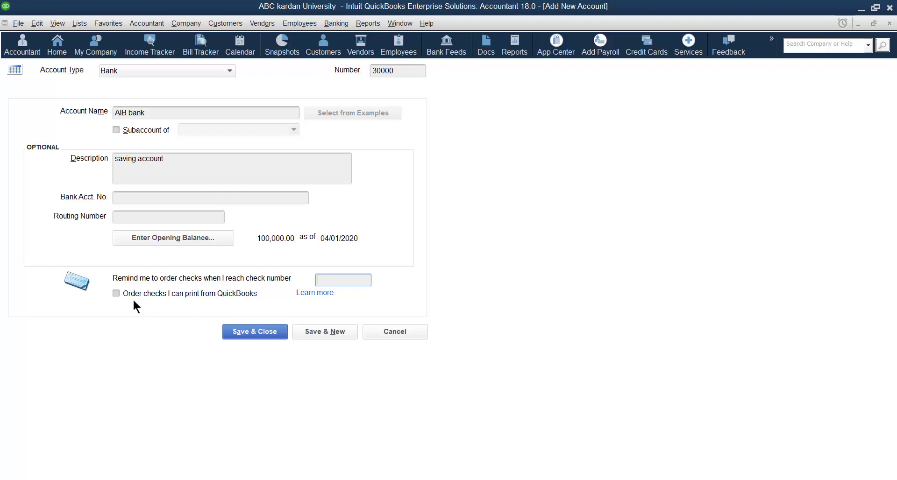
Step: Try to save the AIB bank account, including with its account number changed to 32000
left_click(260, 332)
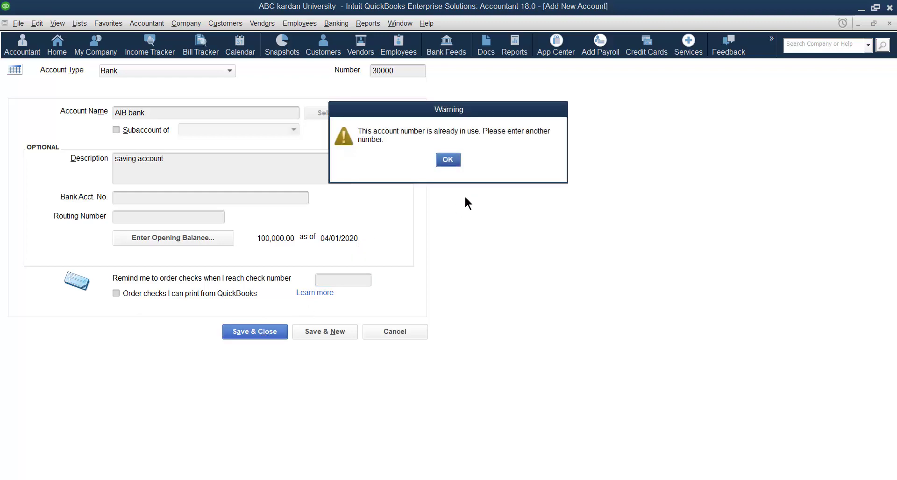
left_click(446, 160)
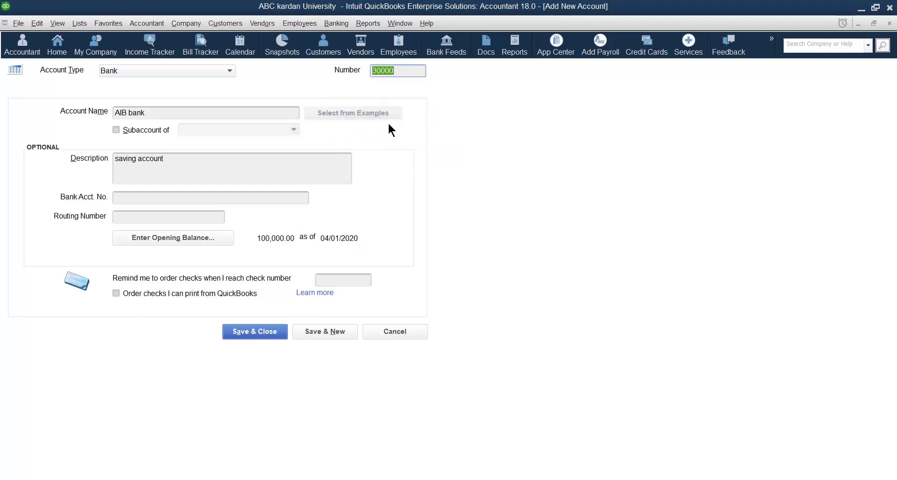
left_click(381, 71)
key("BackSpace")
type("2")
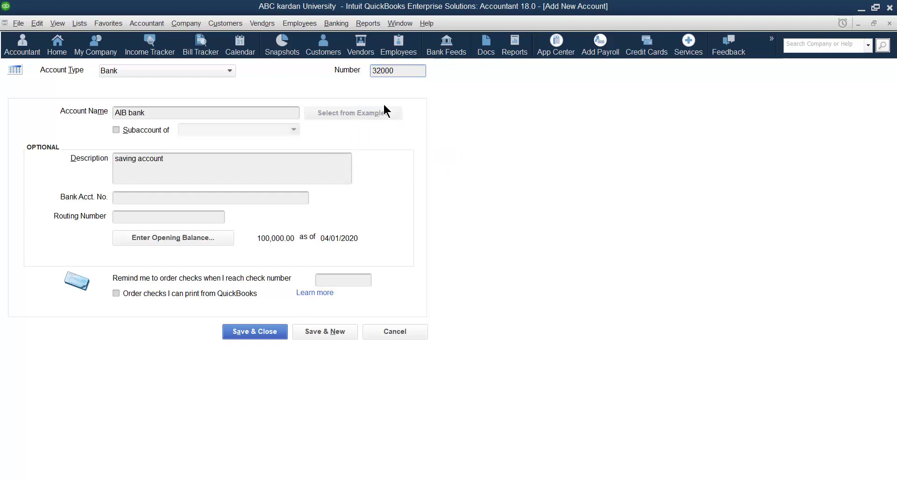
key("Return")
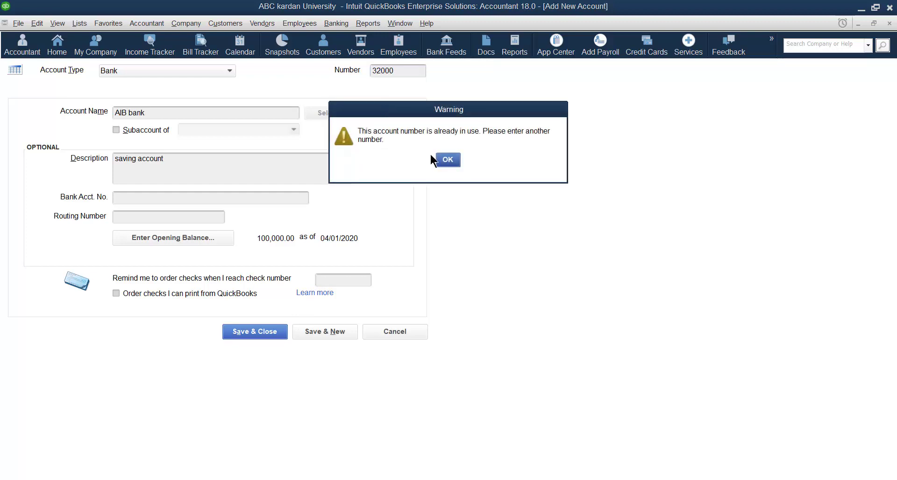
left_click(447, 160)
Step: Set the AIB bank account number to 32200 and save the account, declining the bank feed setup
left_click(387, 71)
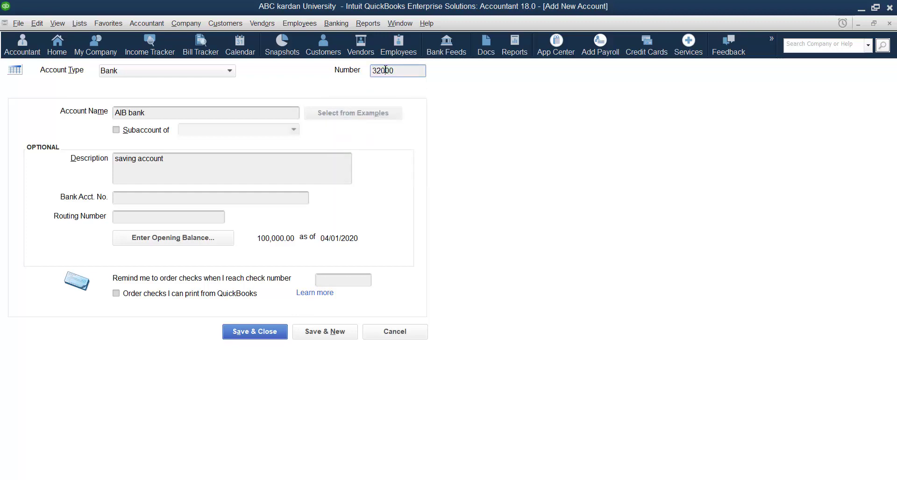
key("BackSpace")
type("2")
left_click(254, 332)
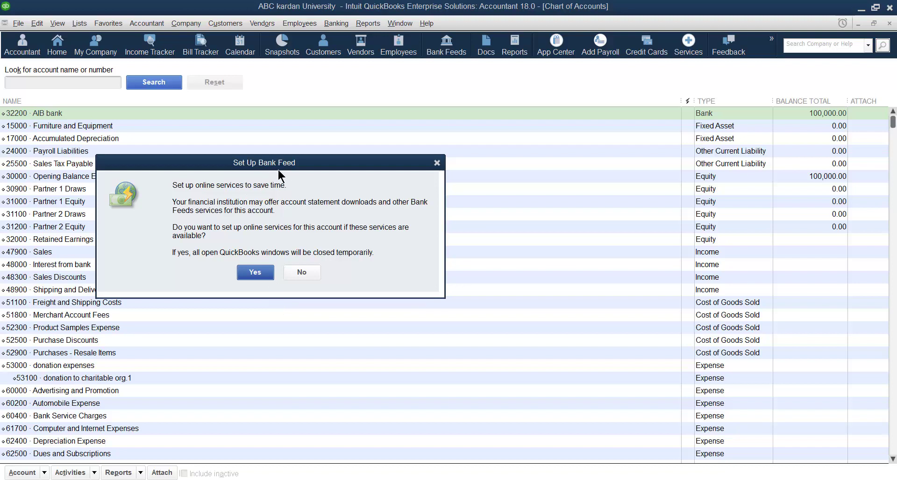
left_click(297, 271)
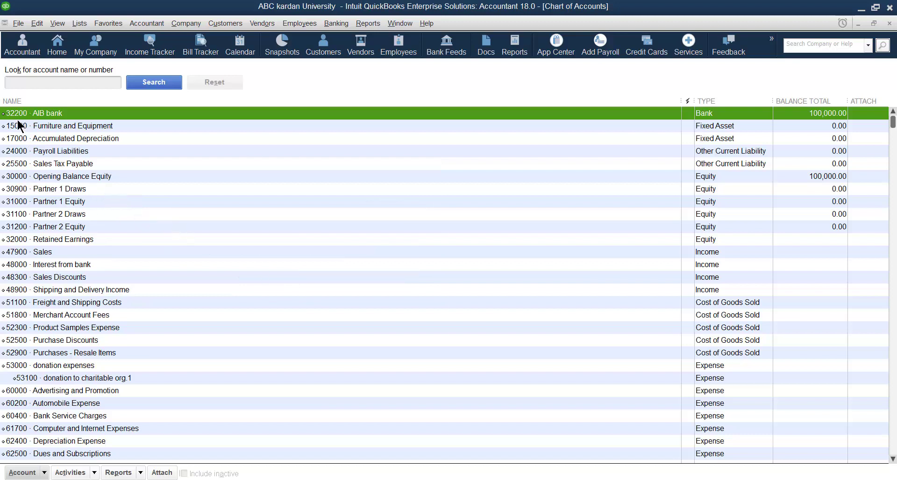
Step: Start another new account of type Bank from the chart of accounts
right_click(53, 113)
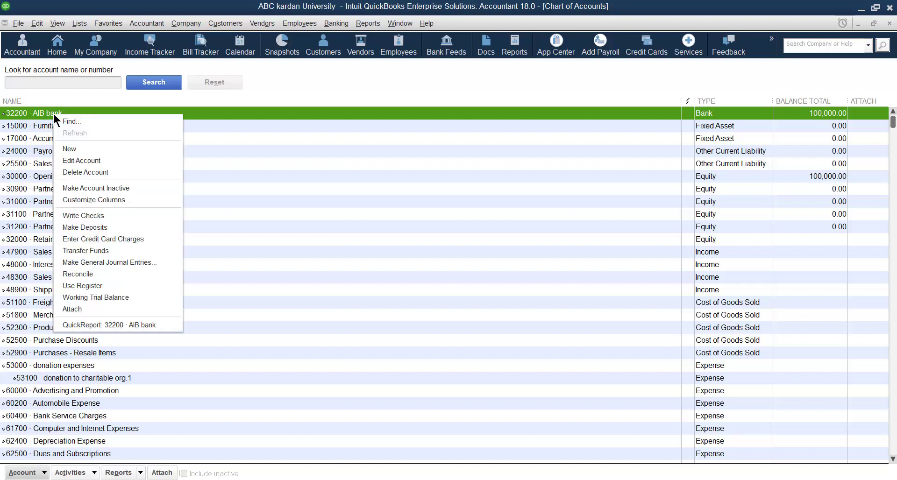
left_click(74, 150)
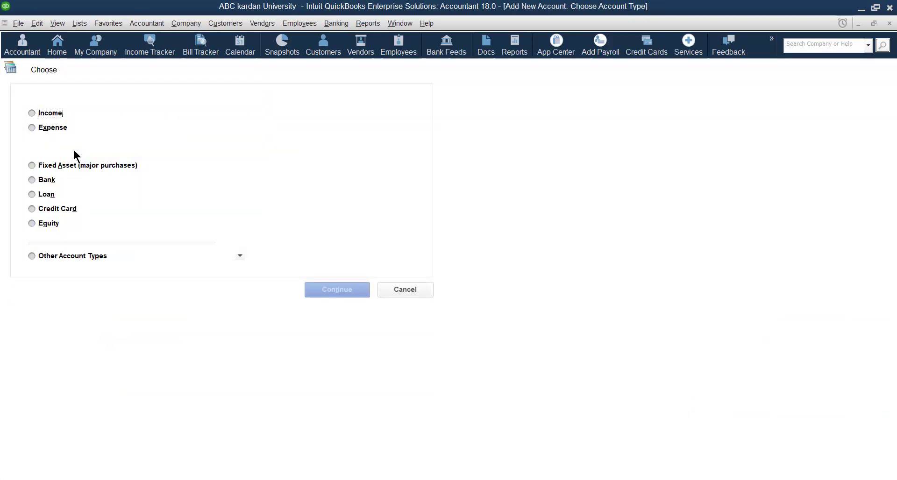
left_click(33, 180)
left_click(335, 290)
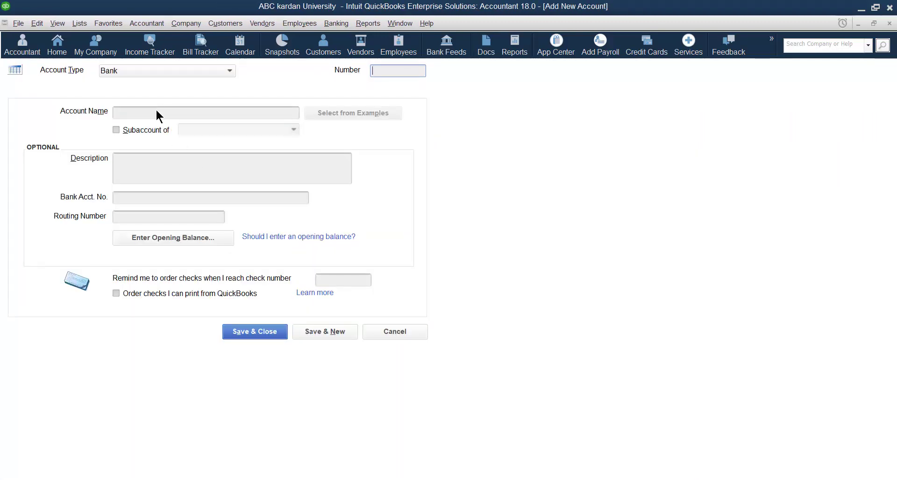
Step: Name the new bank account "checking account" and make it a subaccount of 32200 AIB bank, without an account number
left_click(157, 111)
type("chec")
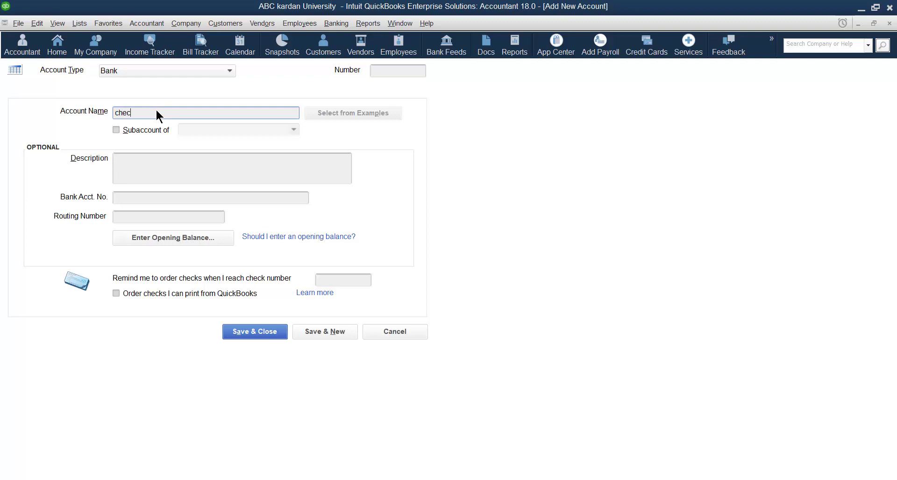
type("king account")
left_click(117, 131)
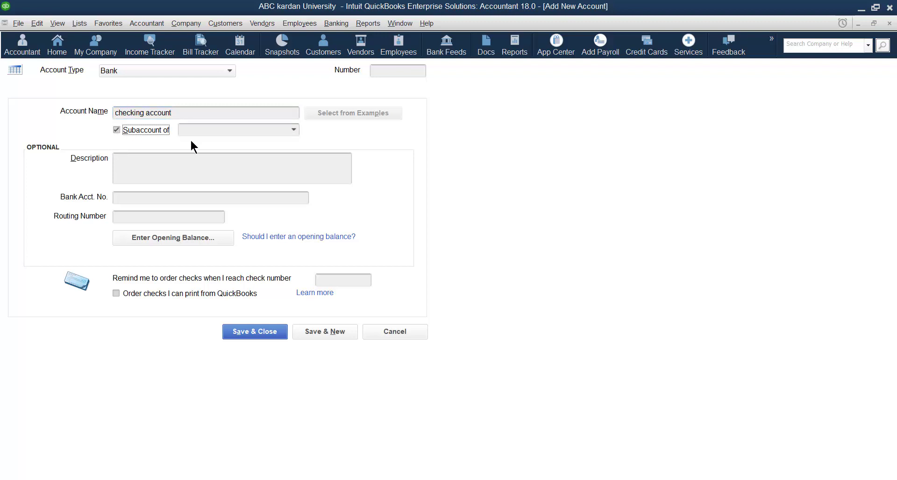
left_click(290, 130)
left_click(224, 169)
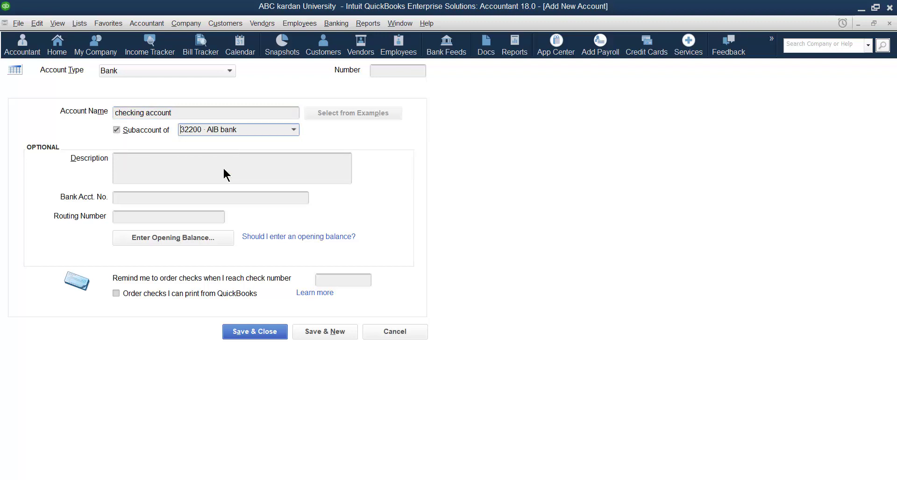
Step: Give the checking account a 20,000 opening balance as of 04/02/2020 and save it, declining the bank feed setup
left_click(187, 236)
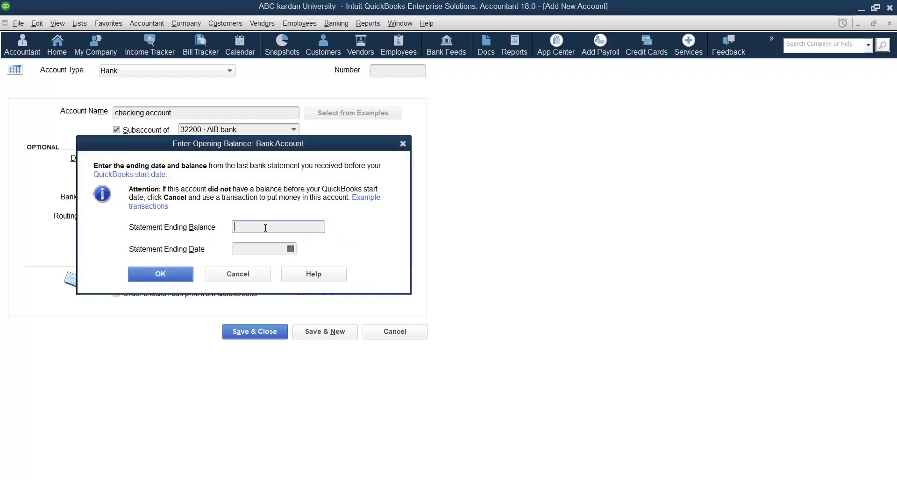
type("20000")
left_click(290, 249)
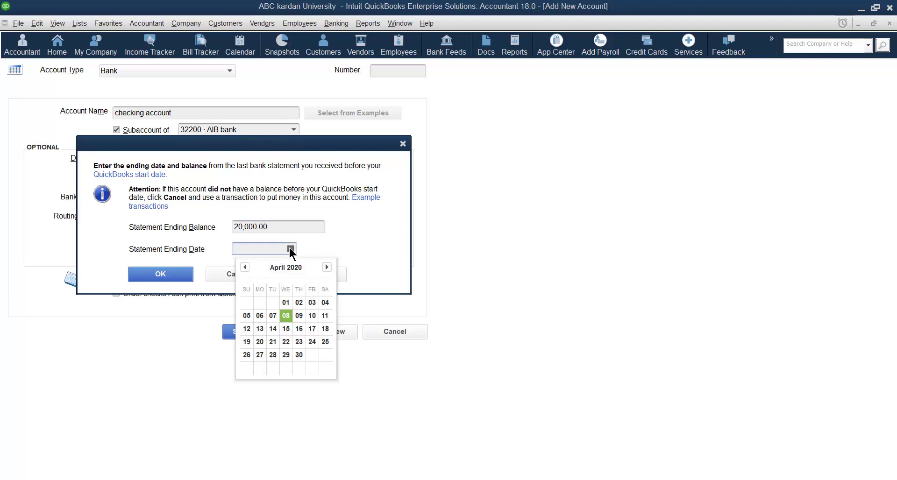
left_click(299, 303)
left_click(155, 276)
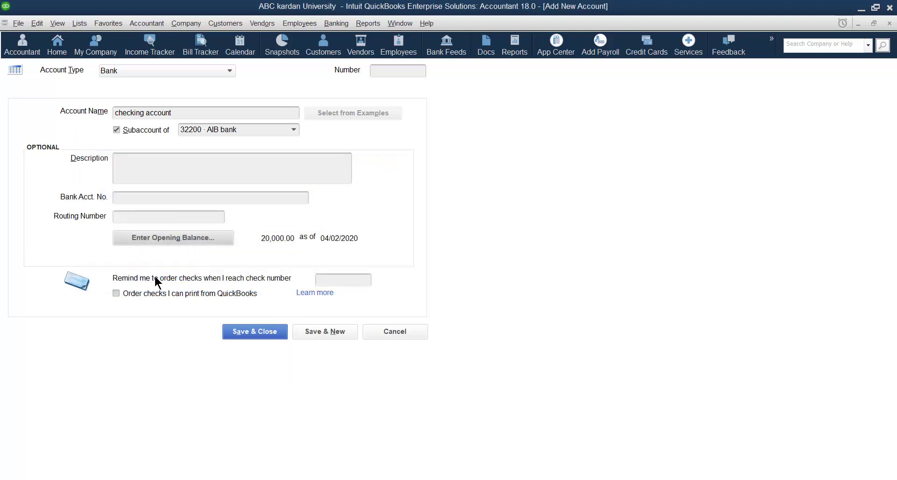
left_click(259, 332)
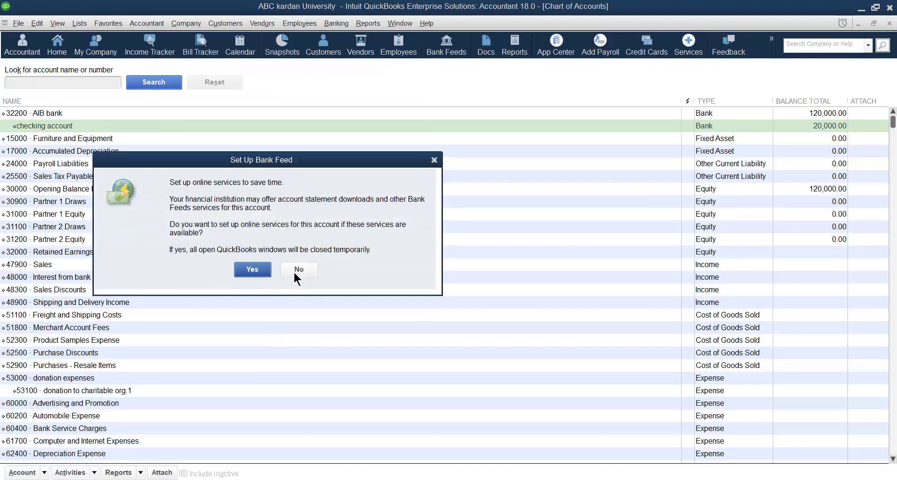
left_click(298, 271)
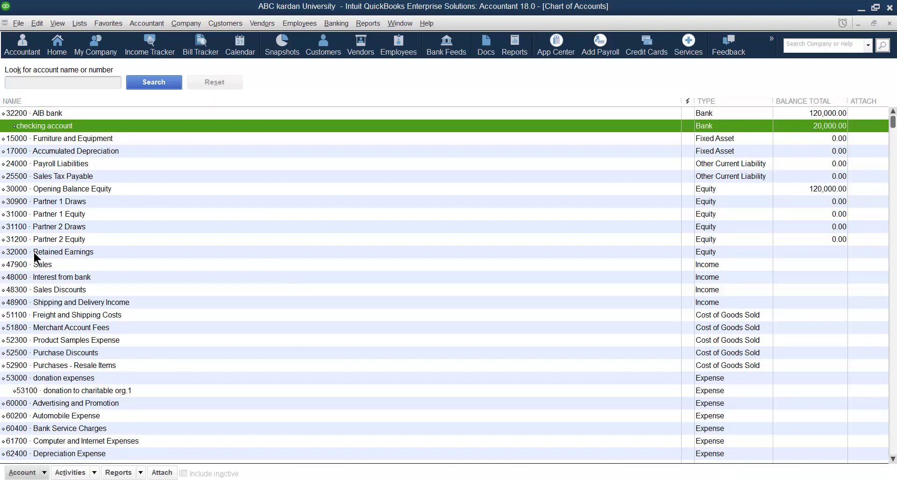
Step: Sort the chart of accounts by name, alternating between ascending and descending order and finishing in ascending order
left_click(41, 100)
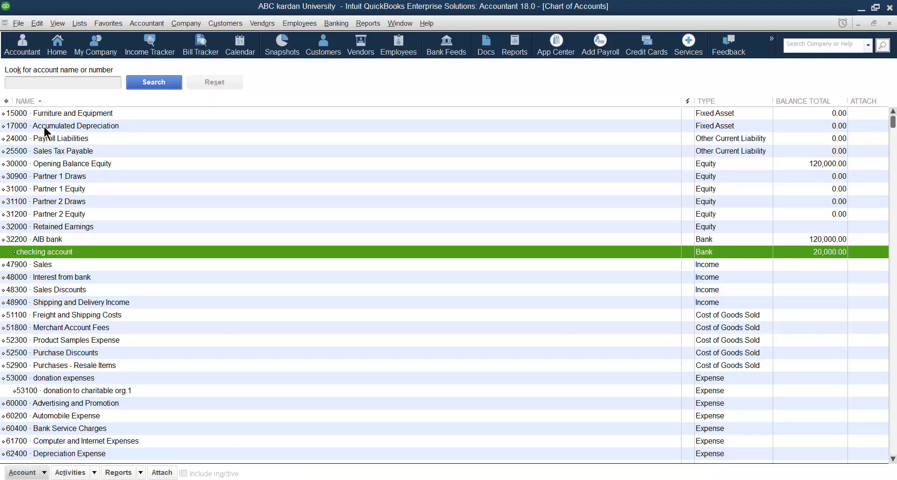
left_click(79, 99)
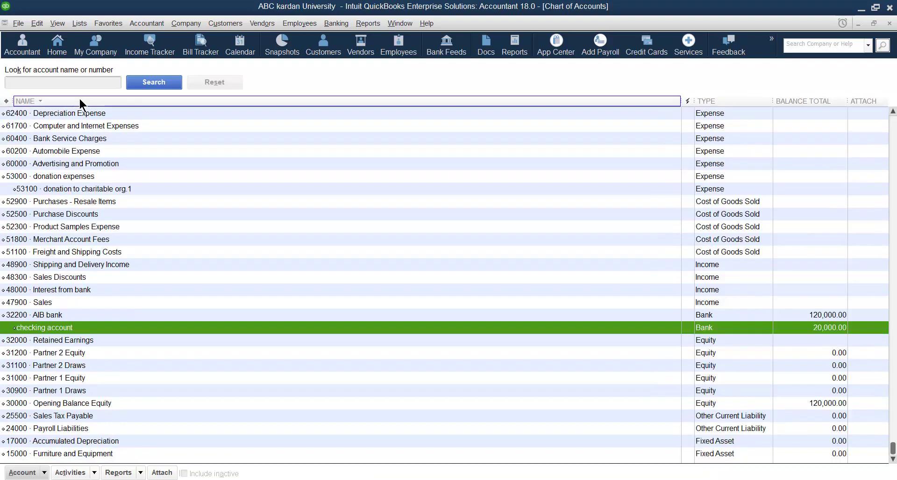
left_click(80, 100)
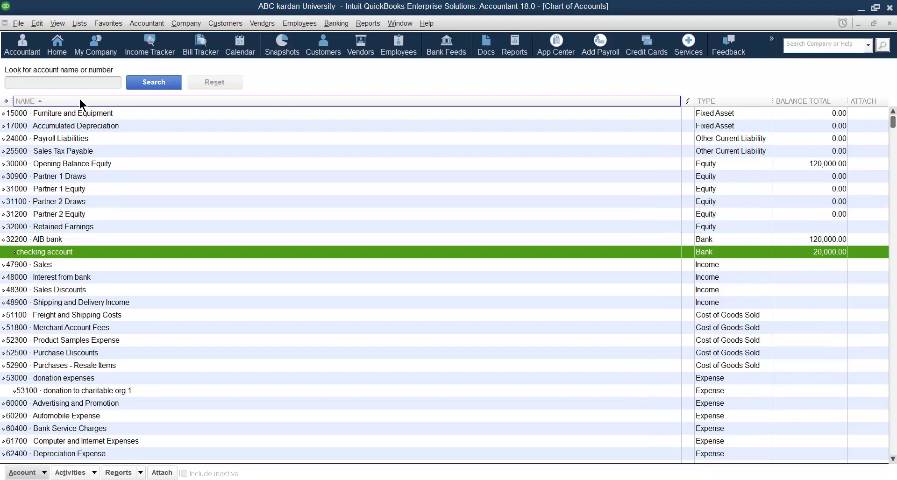
left_click(80, 100)
left_click(80, 100)
left_click(79, 100)
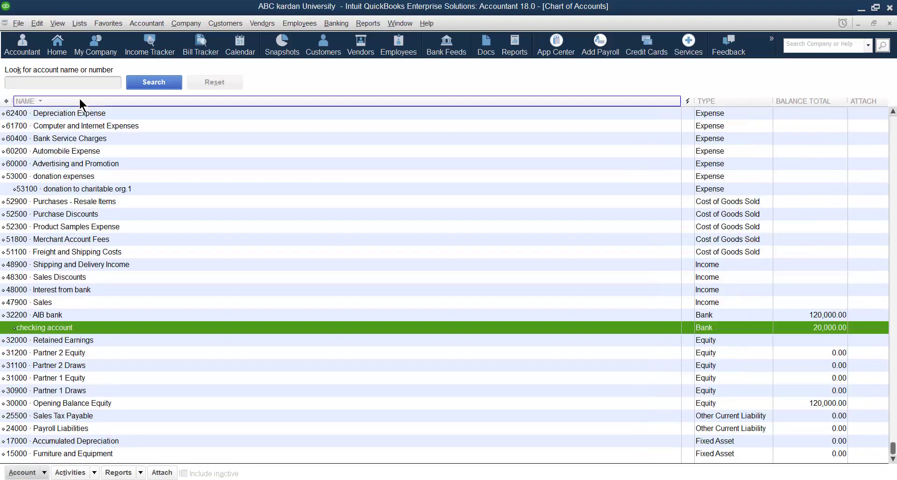
left_click(79, 100)
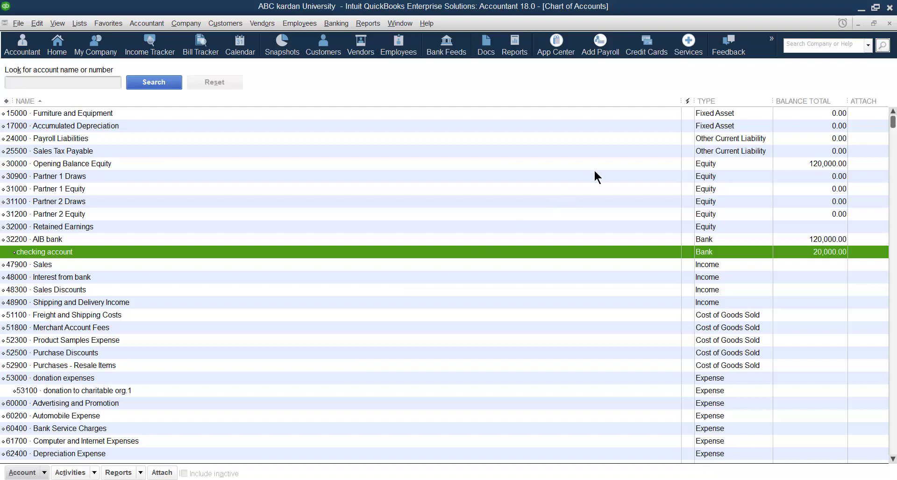
Step: Sort the chart of accounts by account type in both directions, finishing in ascending order
left_click(705, 99)
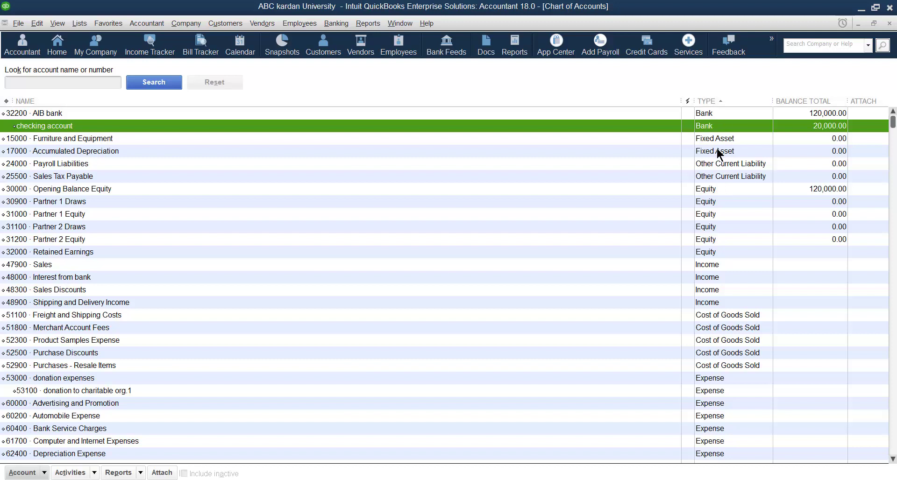
left_click(707, 99)
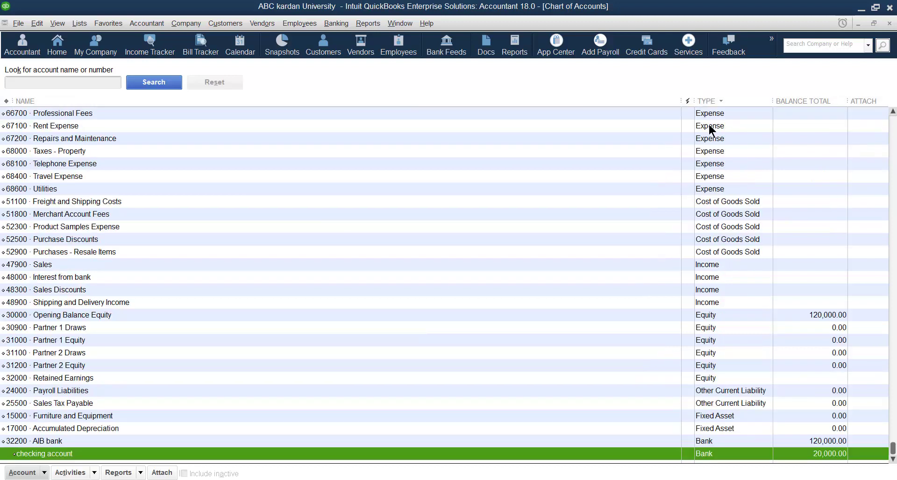
left_click(705, 98)
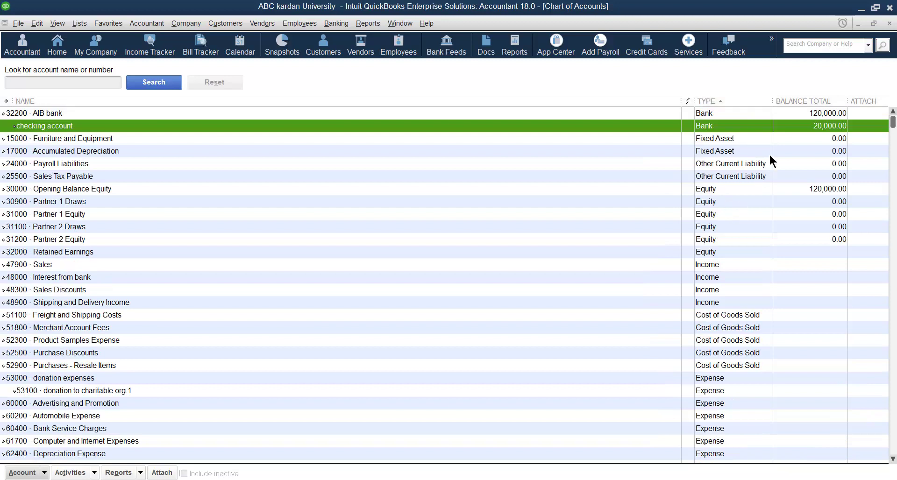
Step: Sort the chart of accounts by balance total in ascending and descending order, and finally by attachment
left_click(796, 100)
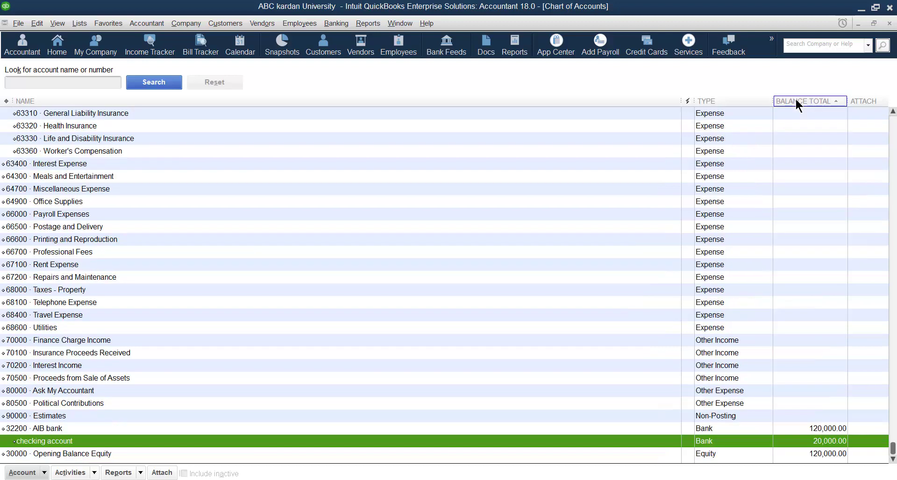
left_click(797, 100)
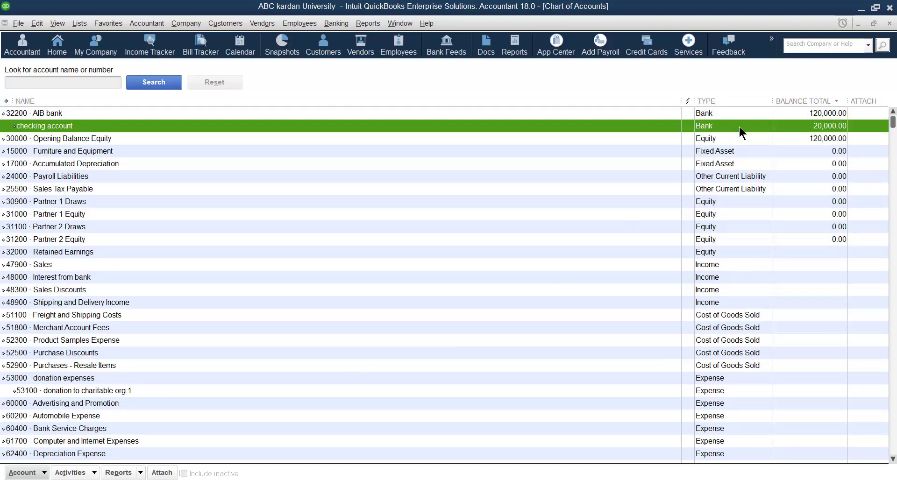
left_click(863, 100)
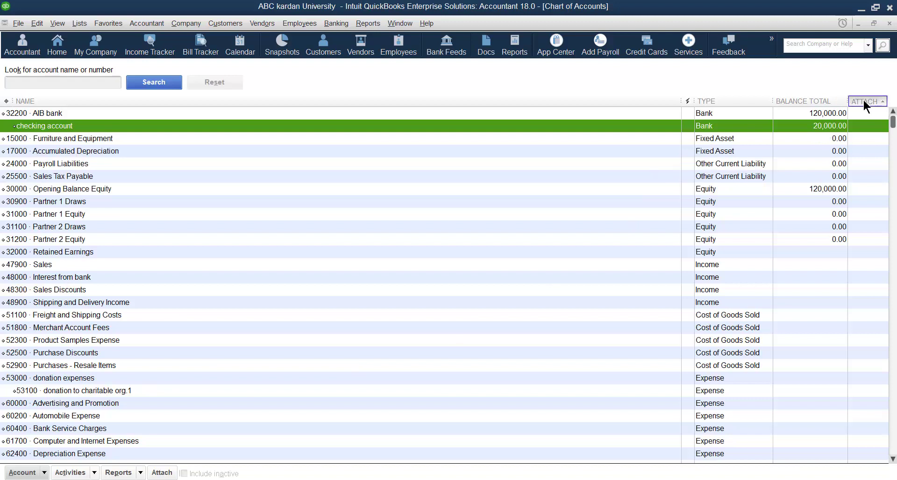
Step: Reverse the sort order of the chart of accounts by attachment
left_click(863, 101)
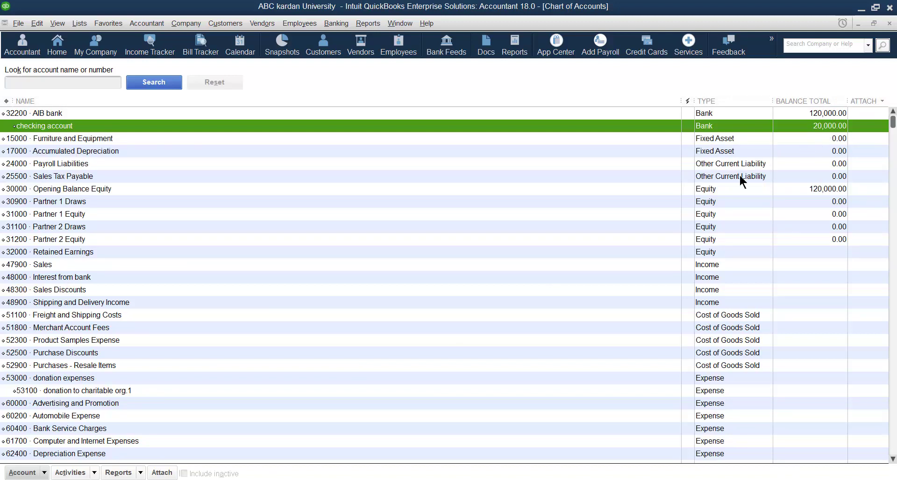
key("Tab")
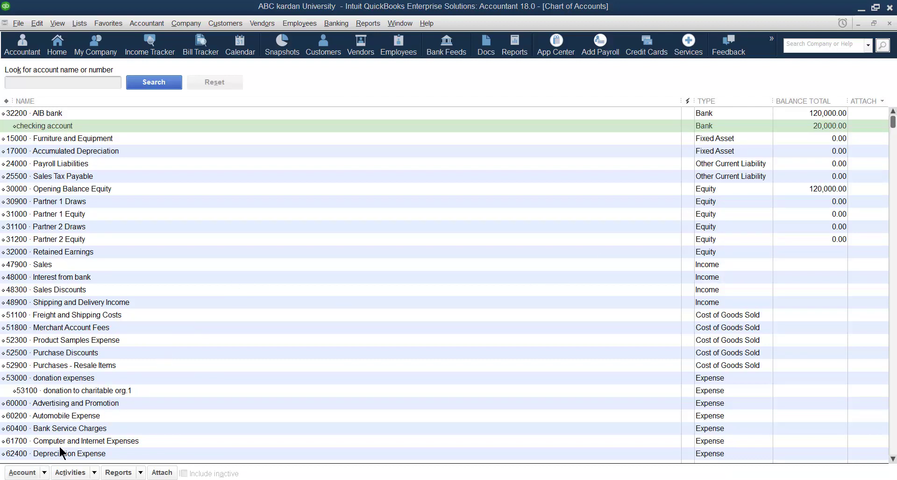
Step: Edit the checking account under AIB bank, assign it number 32210 and save the change
left_click(45, 474)
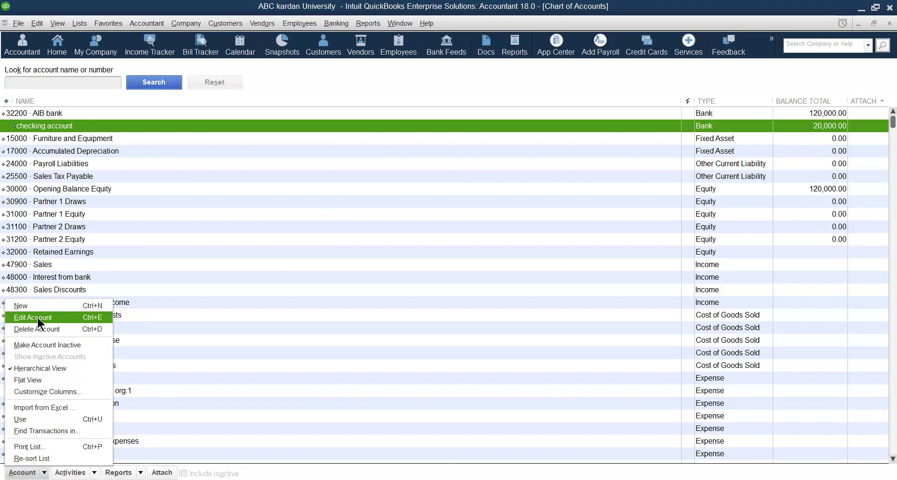
right_click(58, 125)
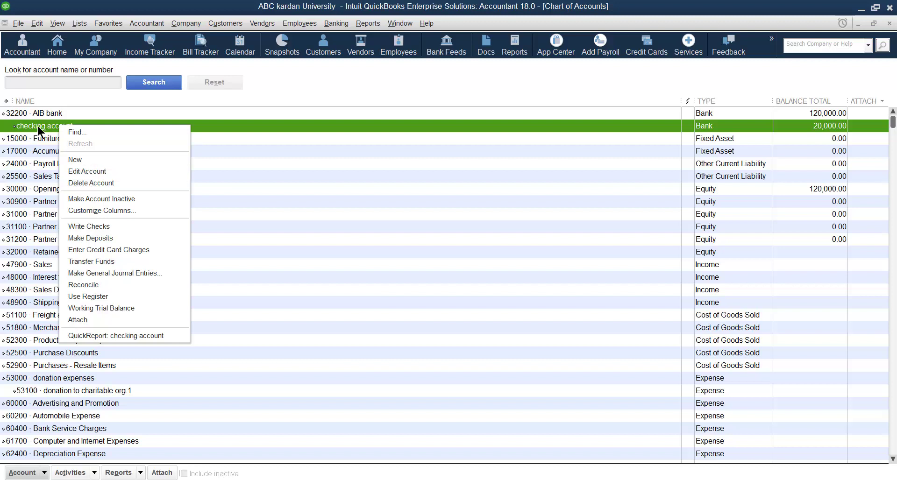
left_click(46, 473)
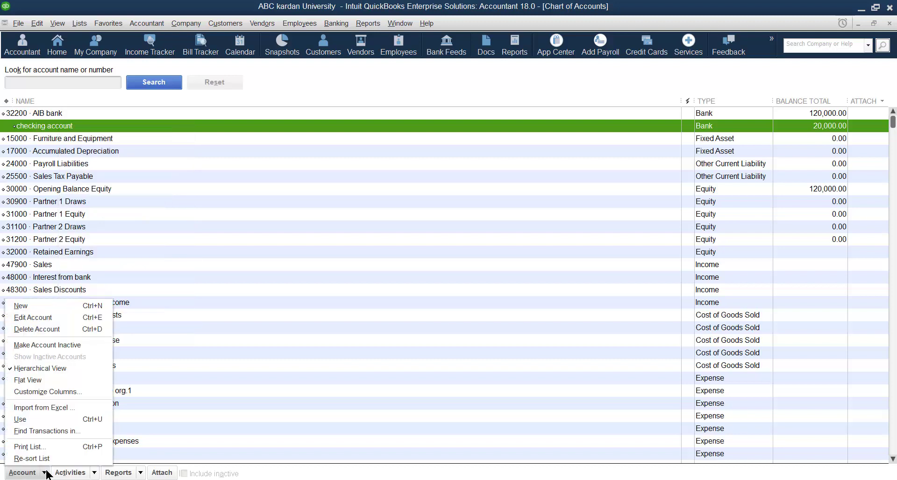
left_click(40, 316)
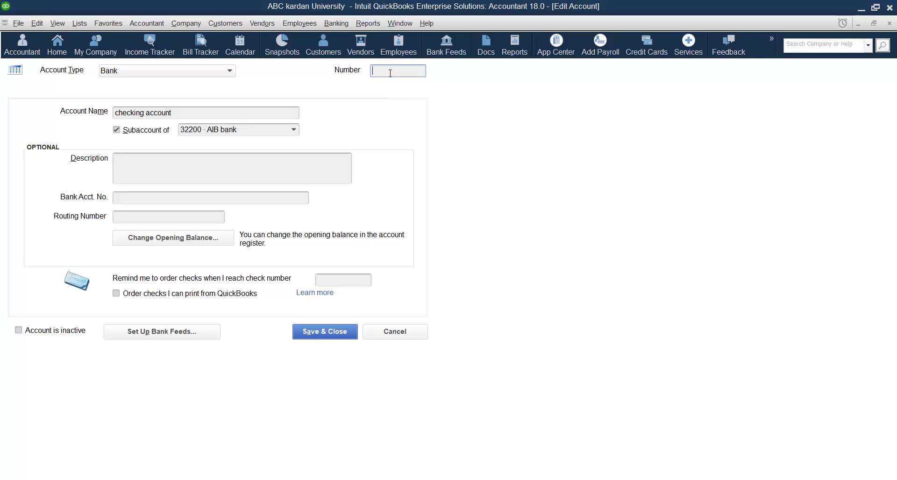
type("32210")
left_click(332, 332)
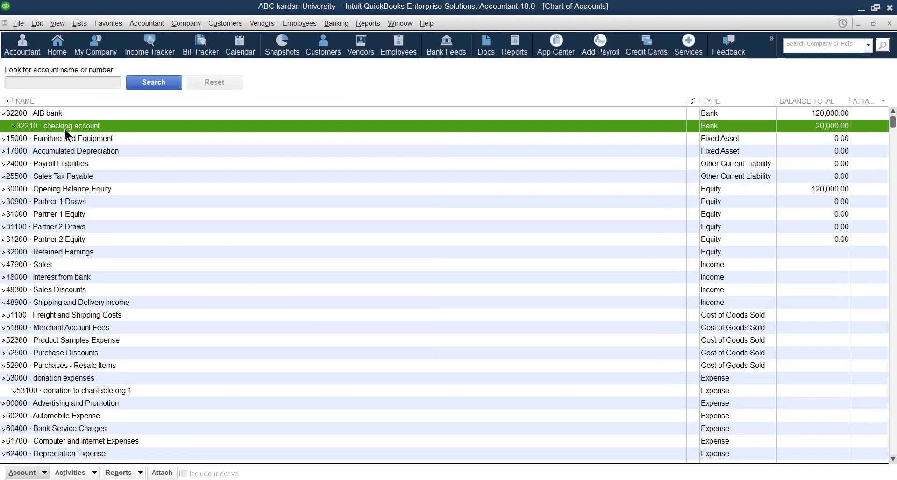
Step: Delete the Dues and Subscriptions expense account from the chart of accounts, confirming the deletion
left_click(43, 473)
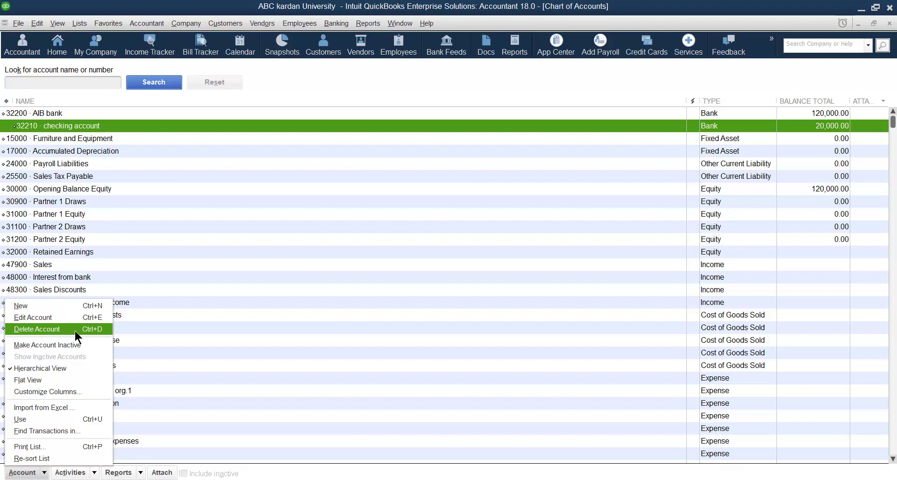
left_click(363, 328)
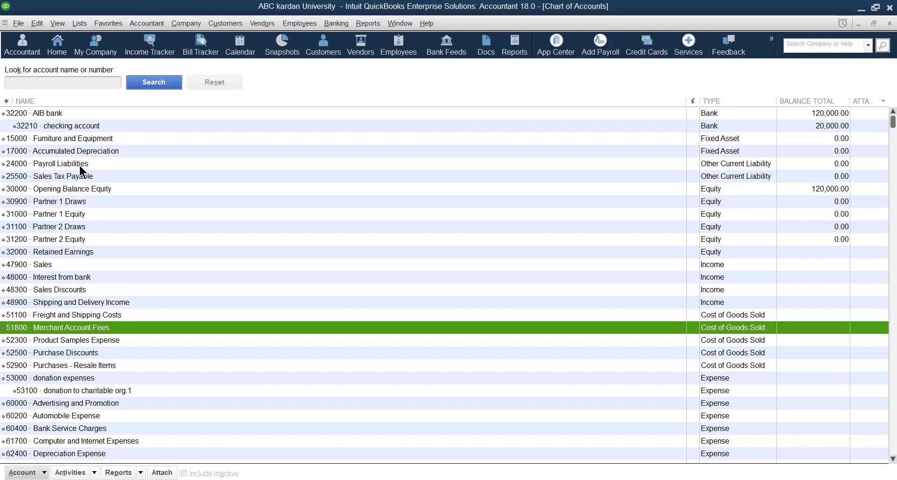
scroll(162, 358, "down", 2)
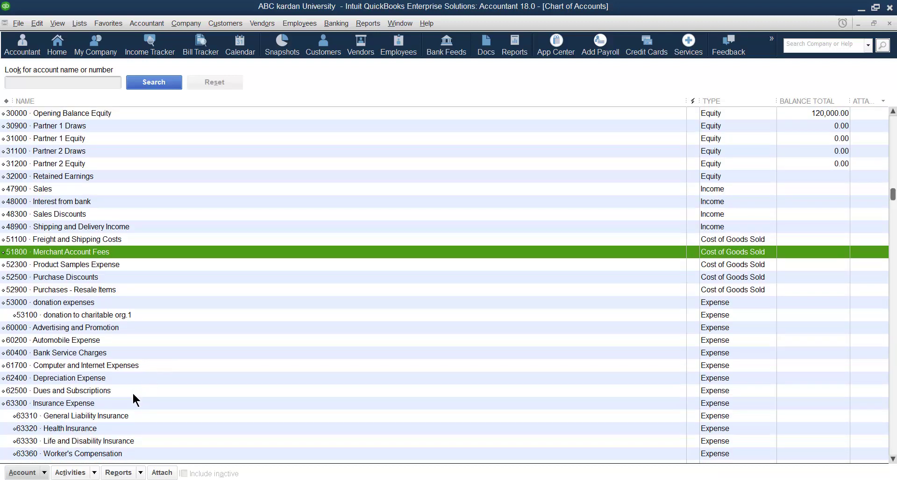
left_click(107, 391)
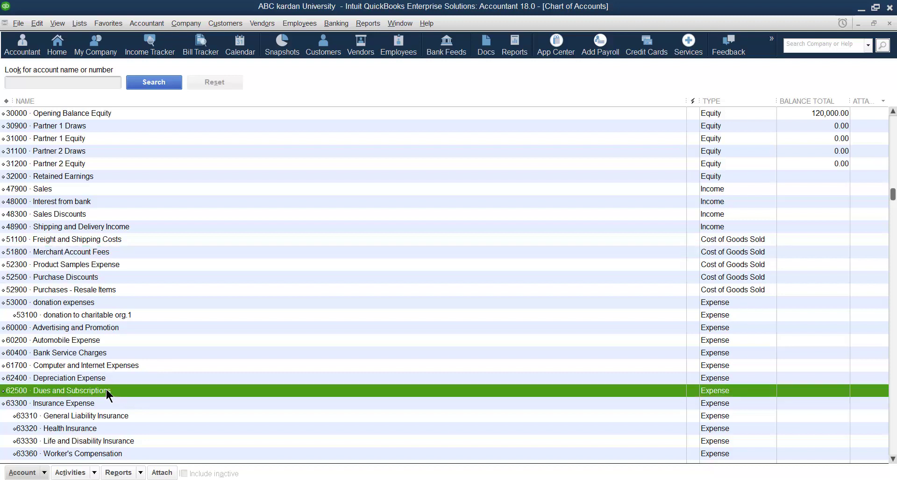
left_click(44, 472)
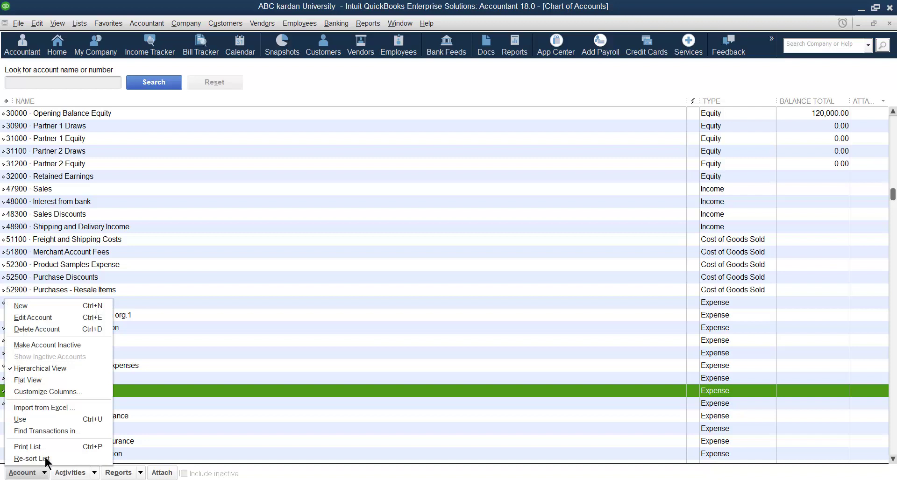
left_click(55, 330)
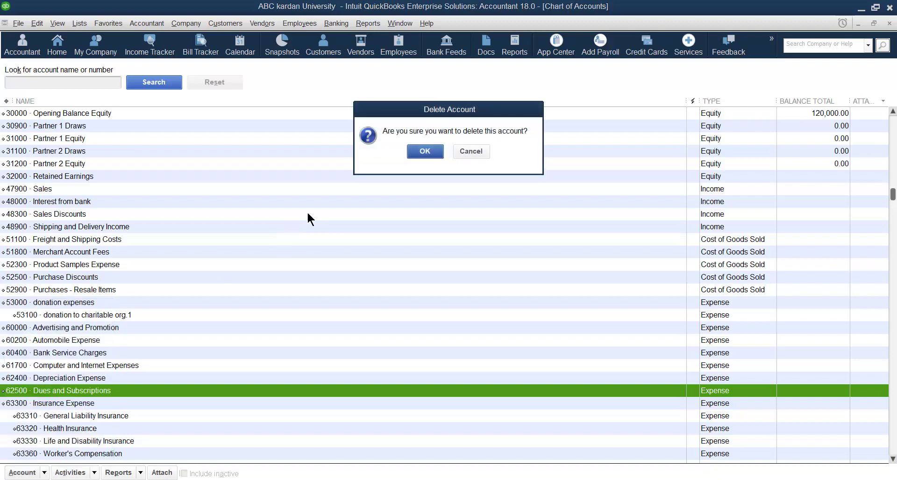
left_click(424, 151)
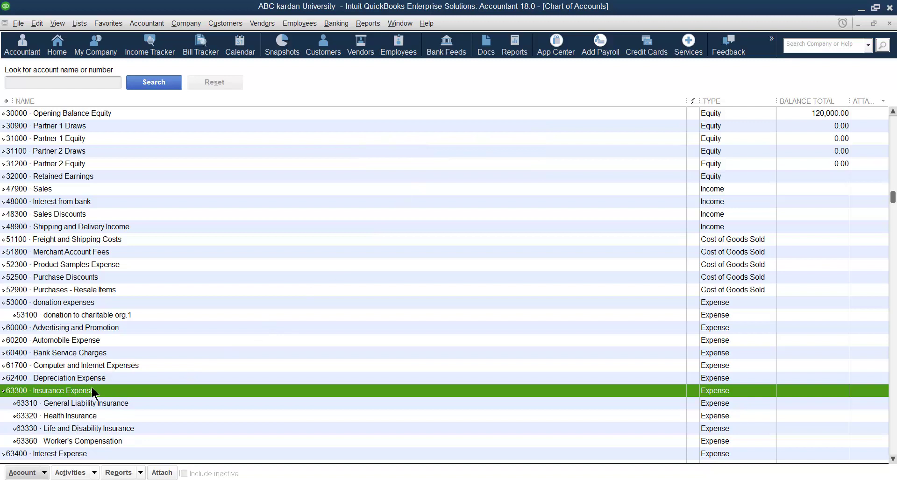
Step: Make the Worker's Compensation subaccount of Insurance Expense inactive and include inactive accounts in the list
left_click(41, 472)
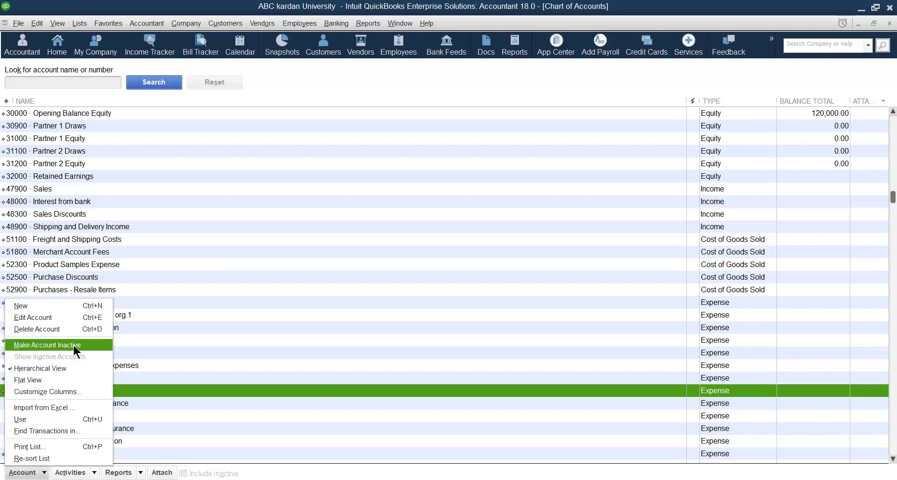
left_click(156, 402)
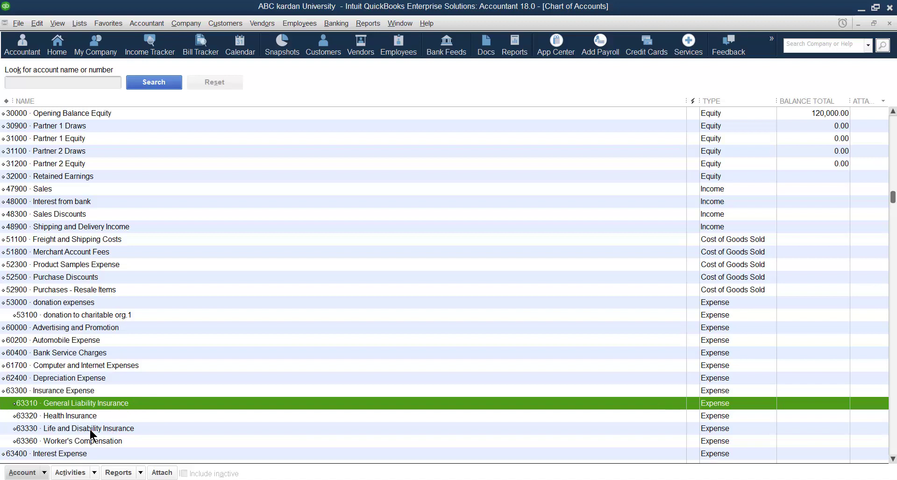
left_click(75, 441)
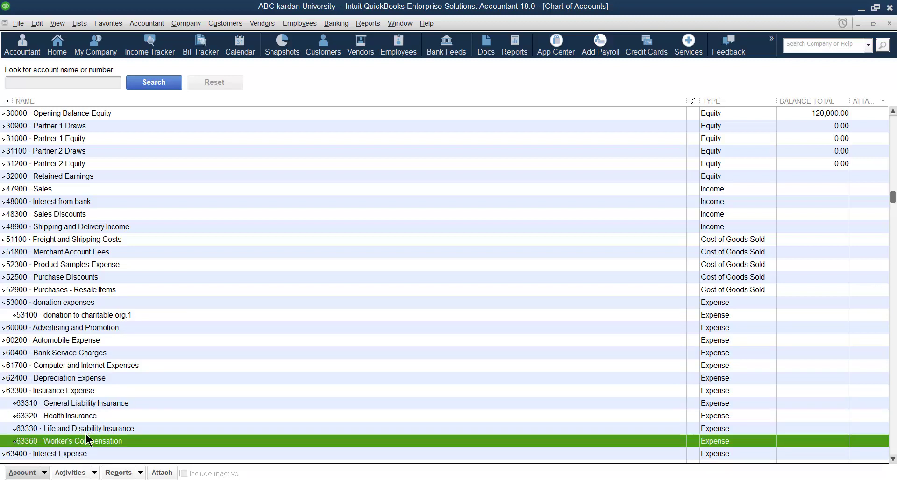
left_click(43, 473)
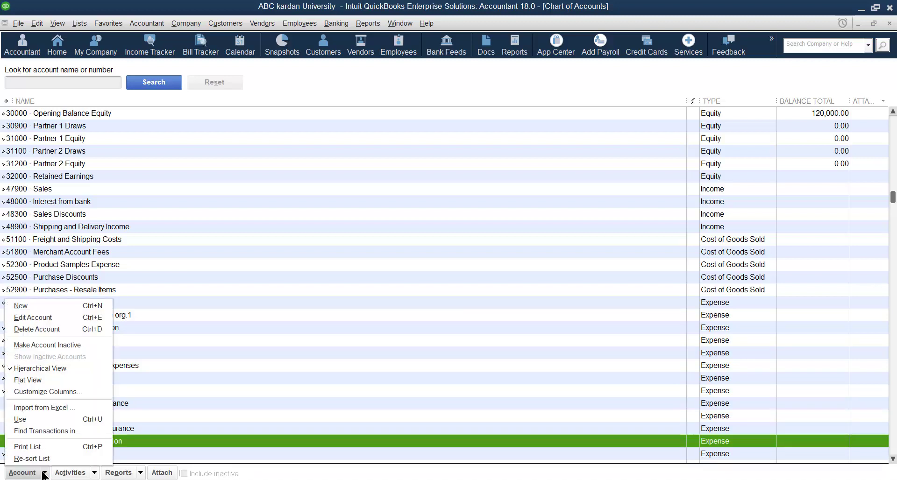
left_click(49, 345)
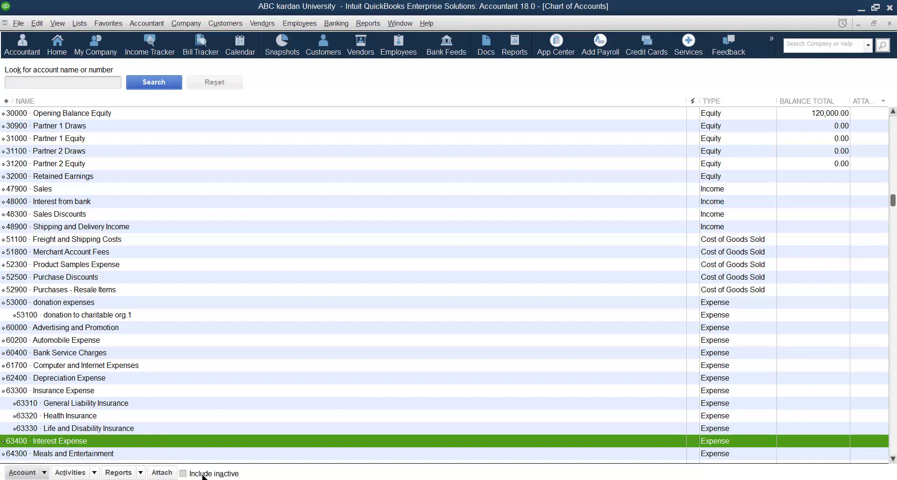
left_click(184, 474)
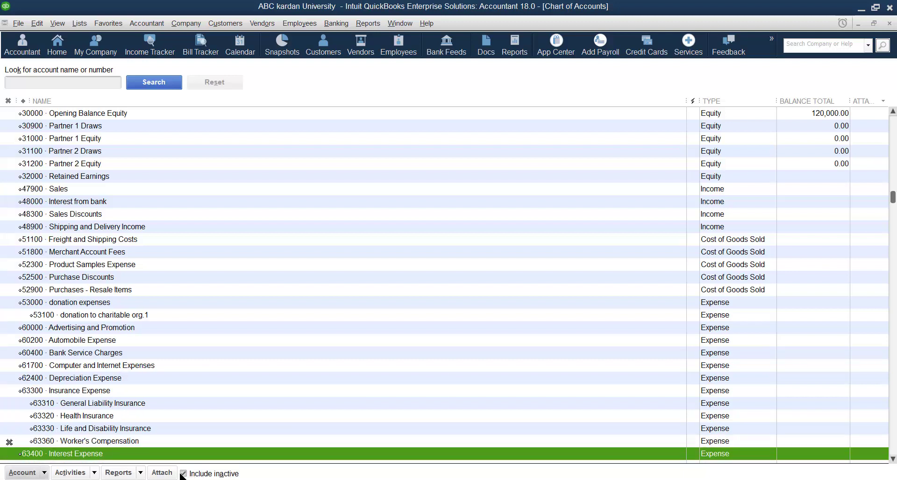
Step: Reactivate the Worker's Compensation subaccount, make it inactive again and include inactive accounts in the list
left_click(9, 442)
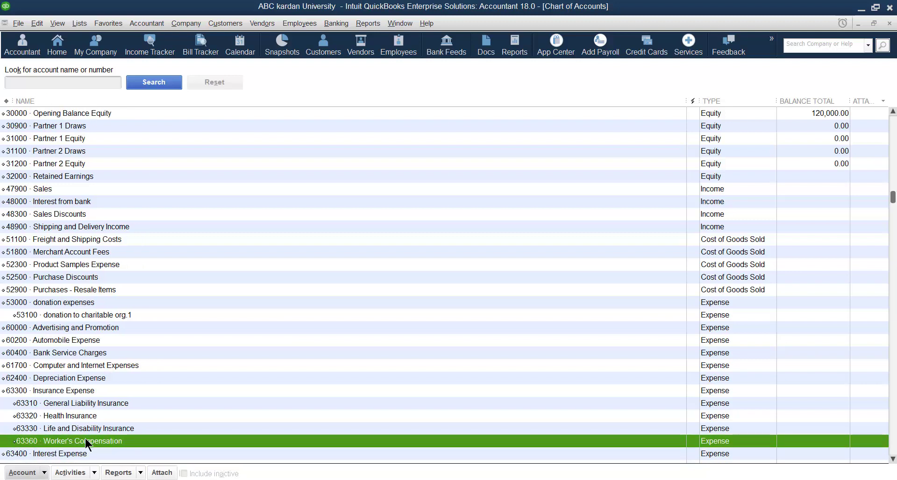
left_click(22, 473)
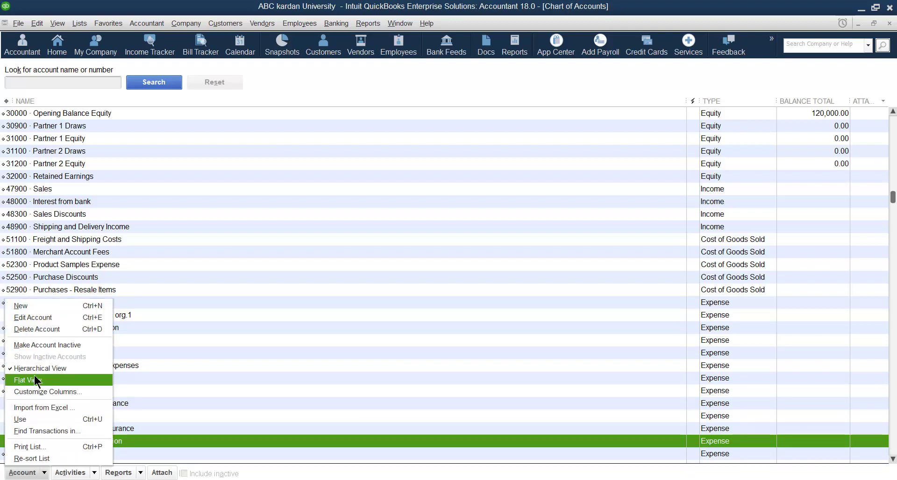
left_click(50, 345)
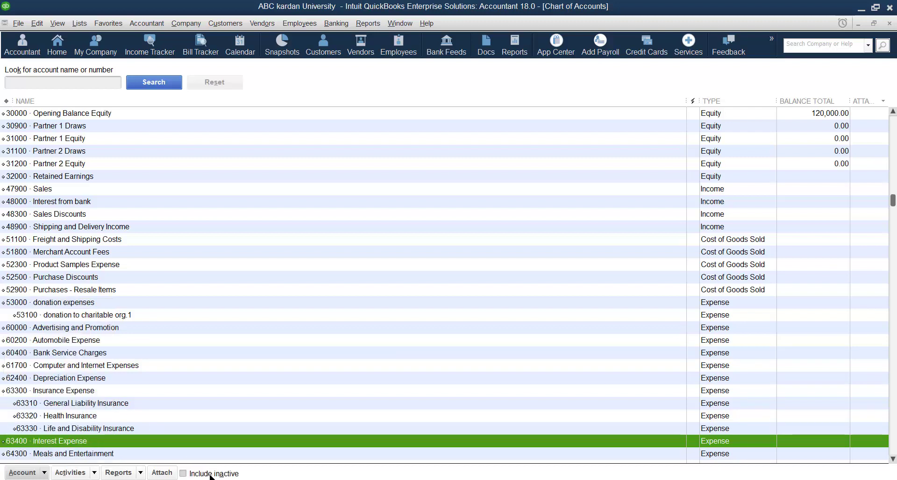
left_click(183, 474)
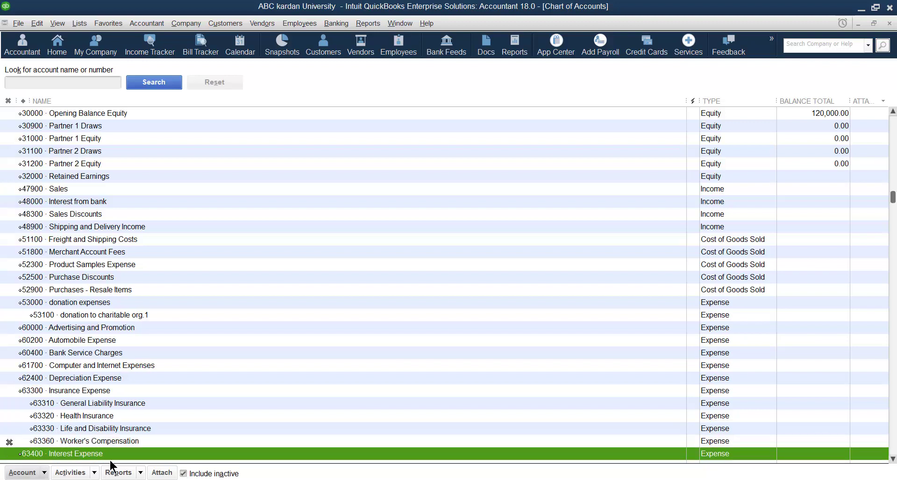
Step: Switch the Worker's Compensation subaccount to active and back to inactive once more, with inactive accounts shown
left_click(9, 442)
left_click(43, 473)
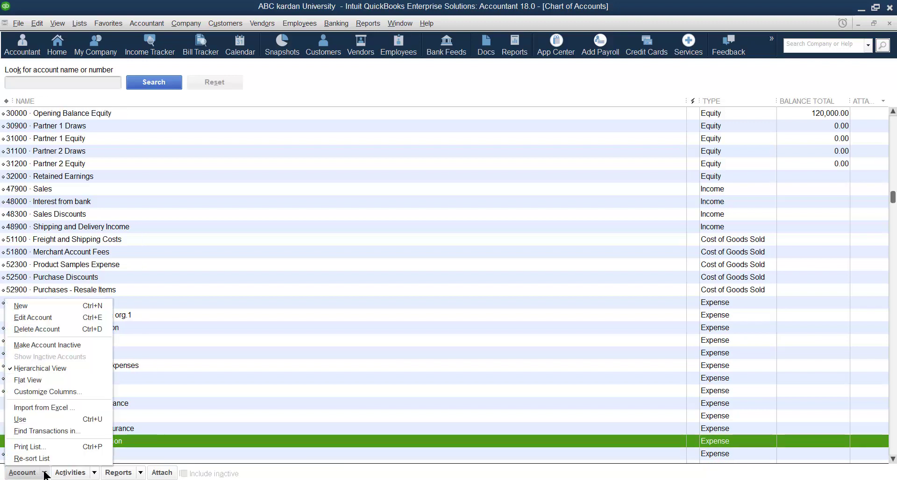
left_click(76, 346)
left_click(45, 474)
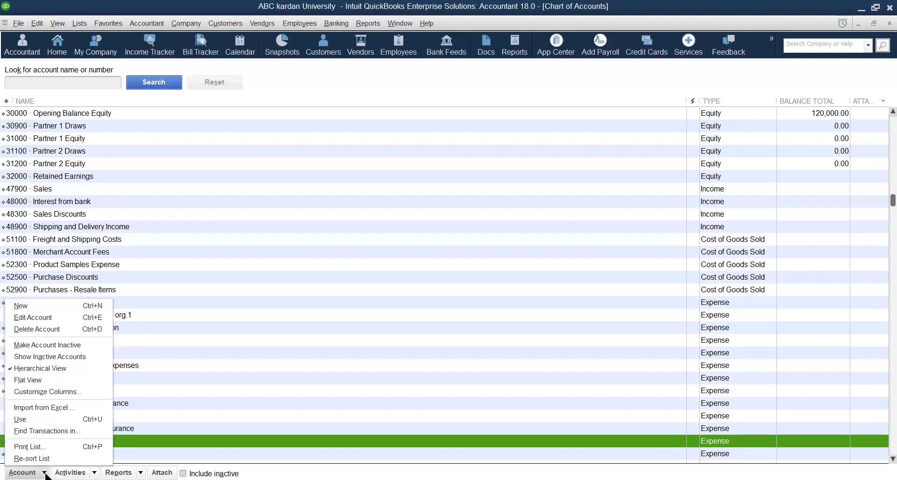
left_click(57, 358)
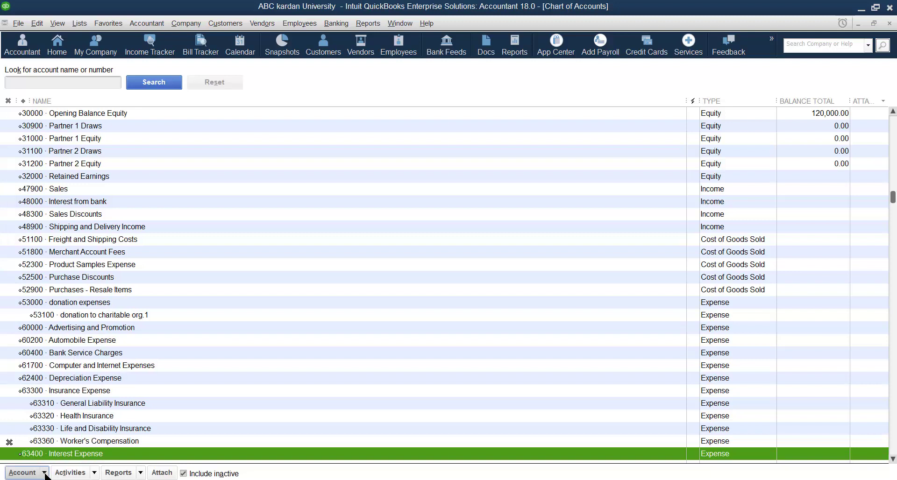
Step: Display the chart of accounts in hierarchical view and examine how subaccounts are arranged under their parent accounts
left_click(30, 468)
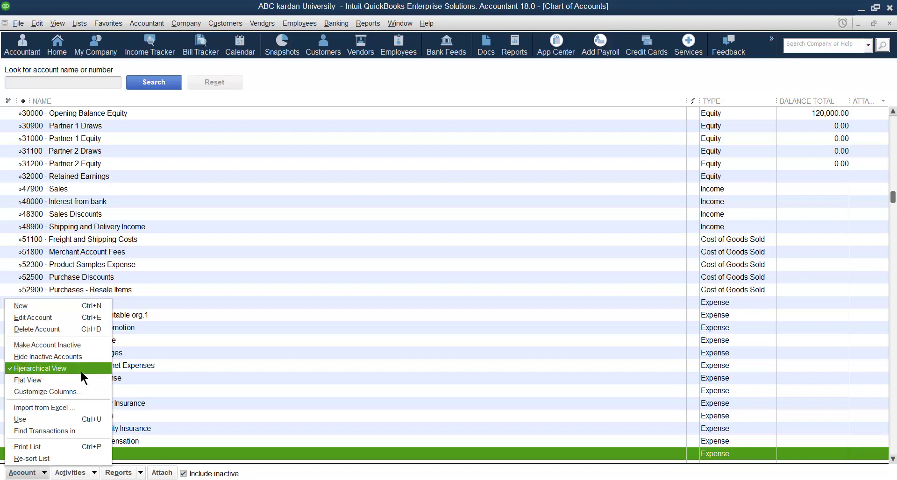
left_click(48, 367)
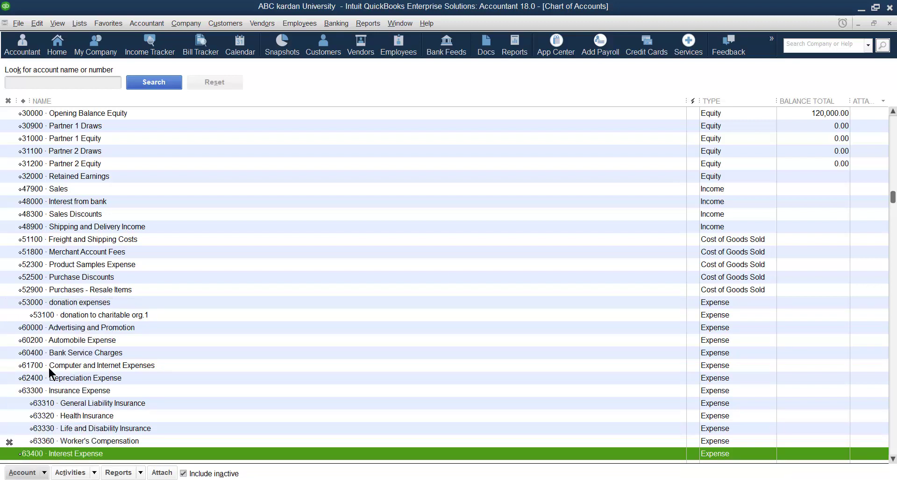
scroll(61, 283, "up", 2)
scroll(61, 285, "up", 1)
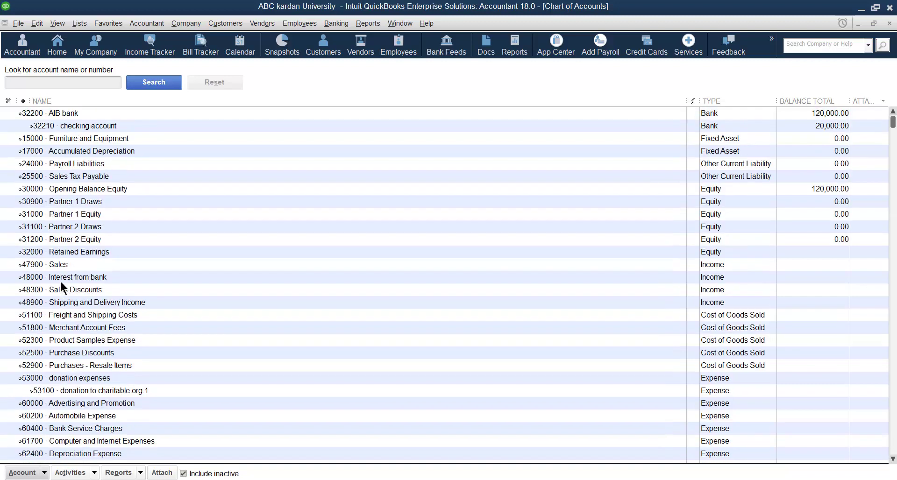
scroll(60, 279, "down", 7)
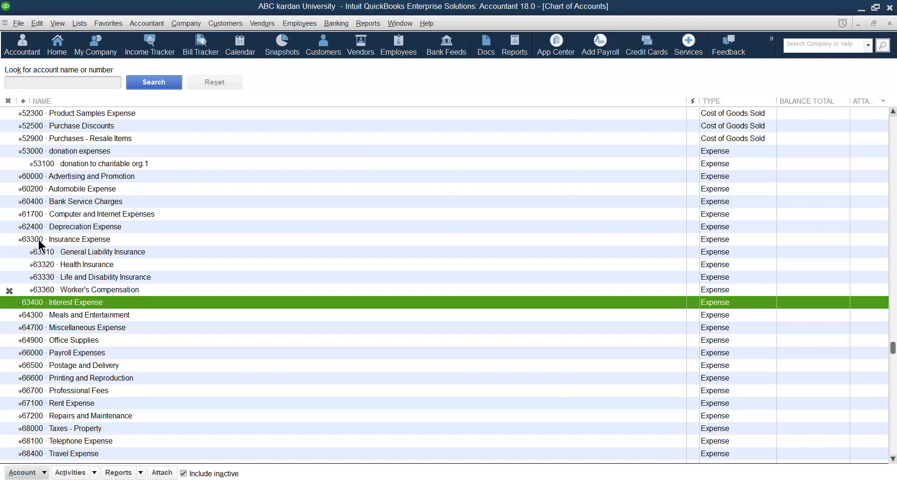
Step: Switch the chart of accounts to flat view and return it to hierarchical view
left_click(44, 473)
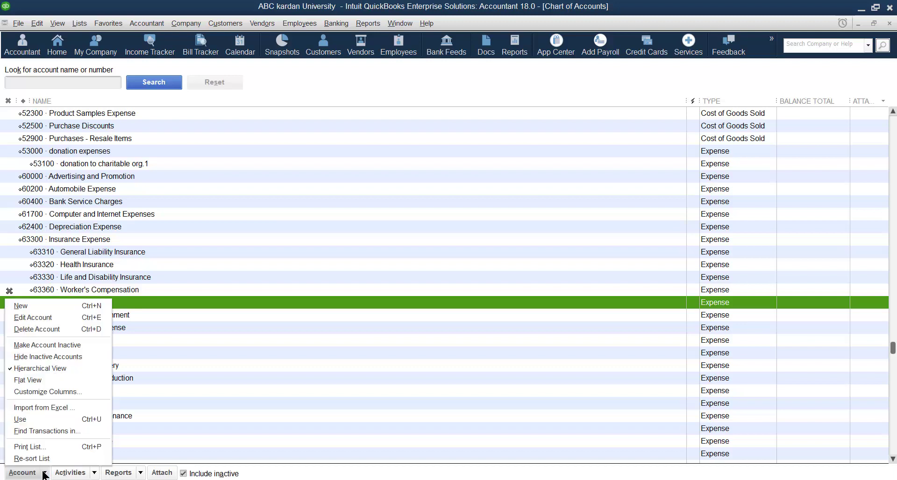
left_click(31, 380)
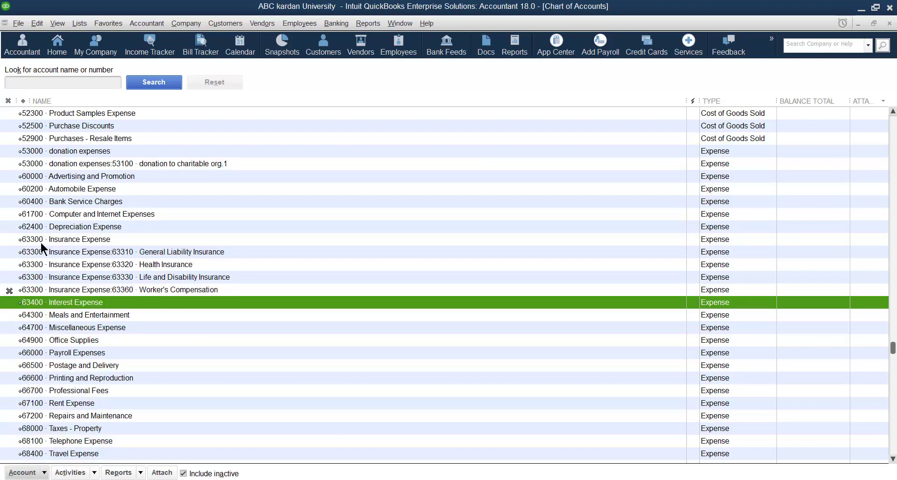
left_click(43, 473)
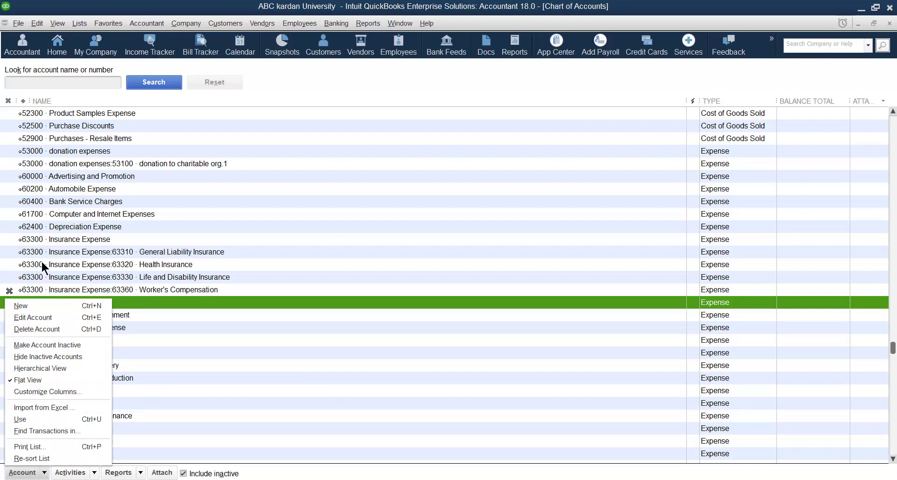
left_click(36, 369)
left_click(411, 238)
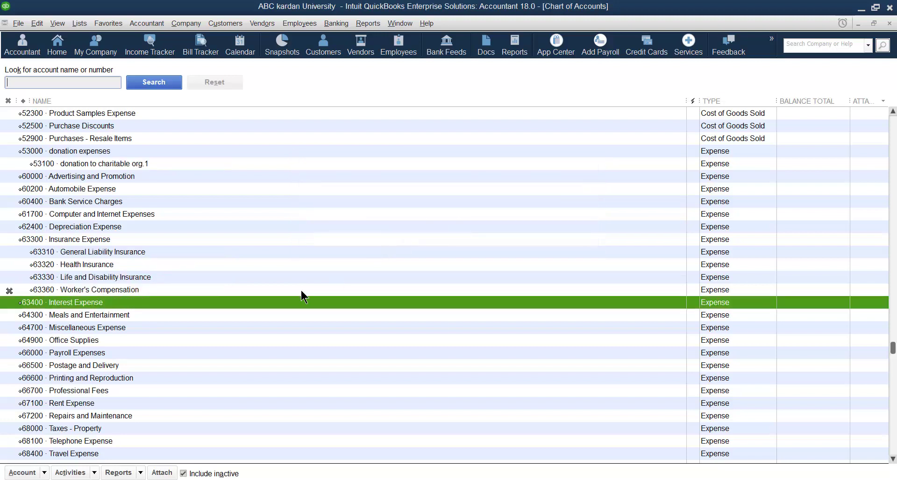
Step: Reactivate the Worker's Compensation subaccount and customize the account list columns by adding Balance and removing Attach
left_click(8, 291)
left_click(42, 473)
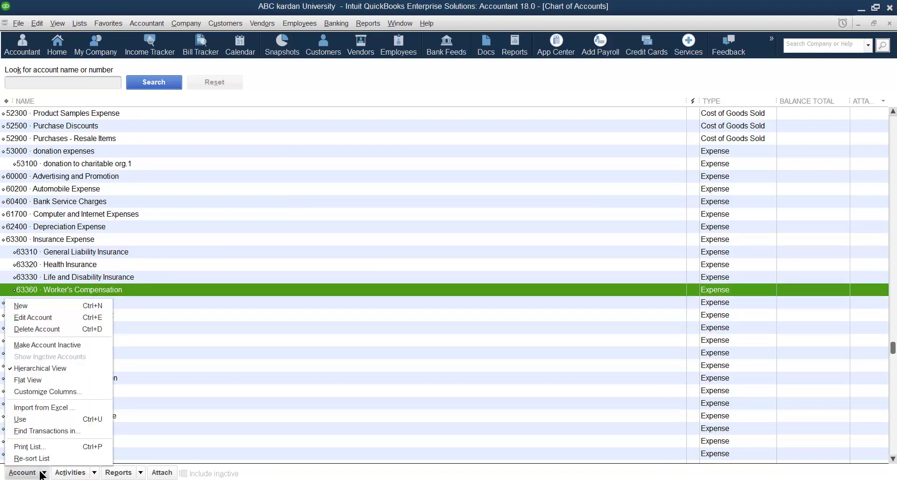
left_click(43, 390)
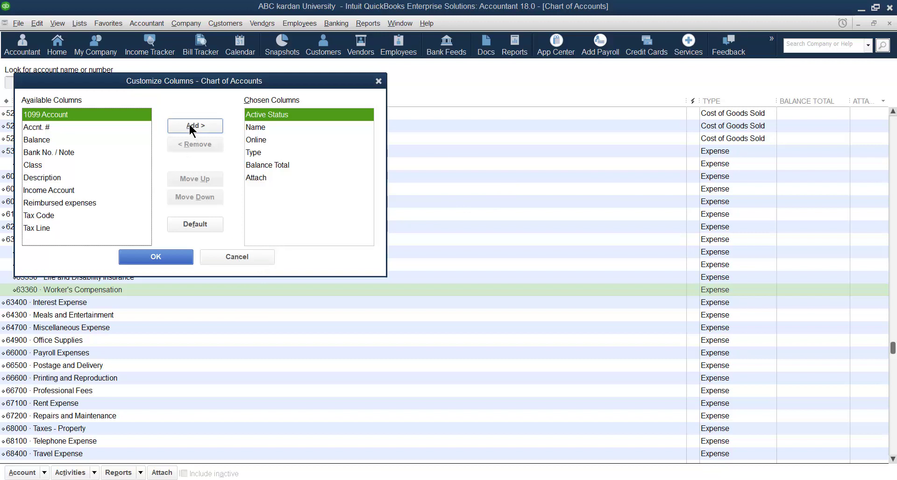
left_click(43, 140)
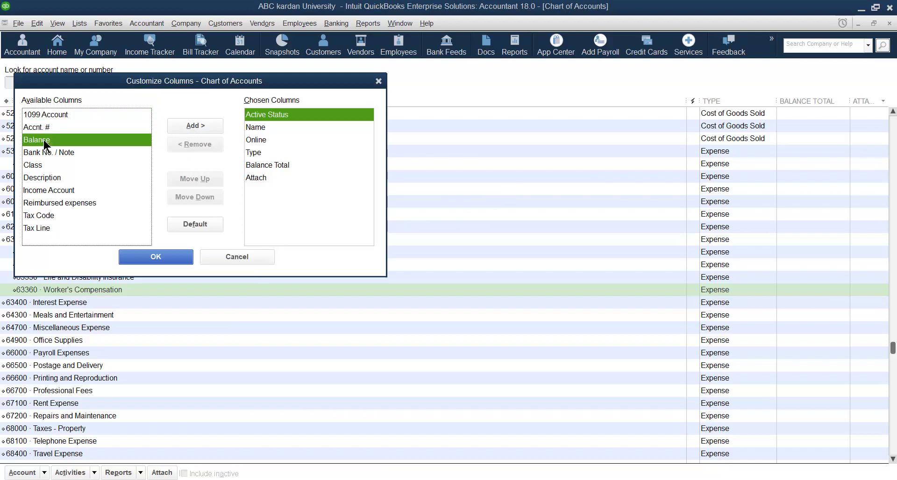
left_click(201, 127)
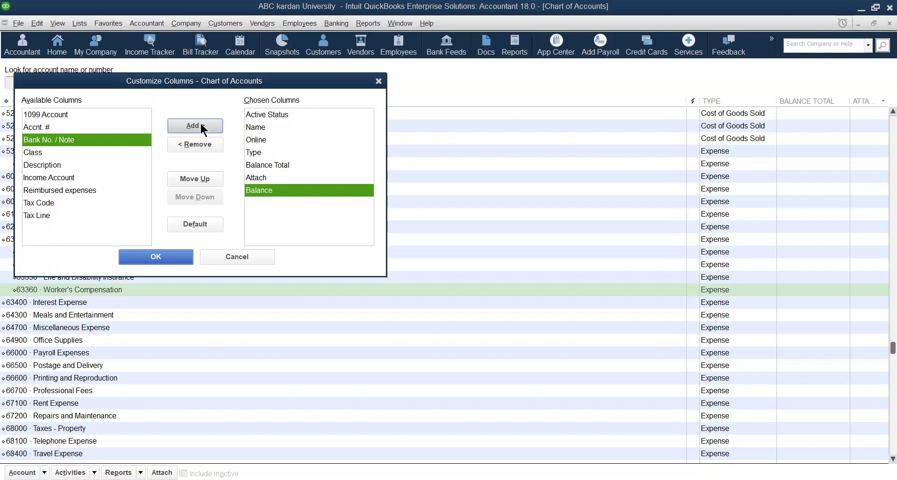
left_click(260, 178)
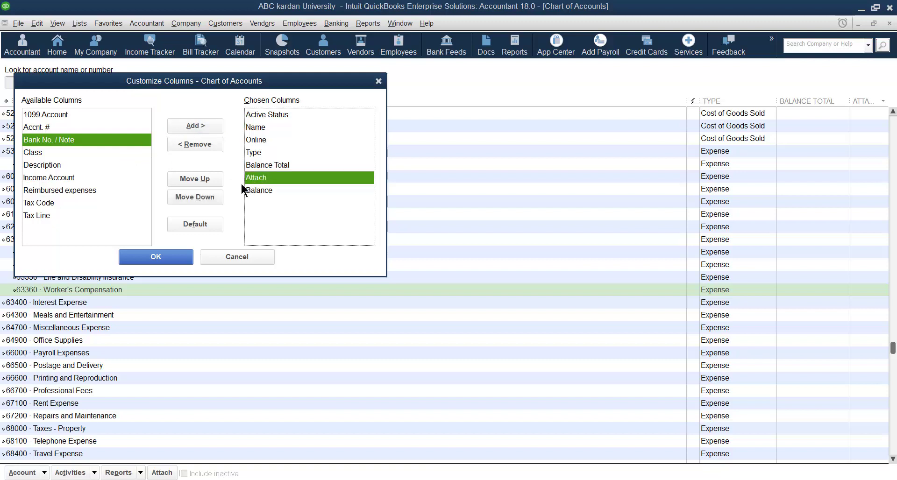
left_click(196, 144)
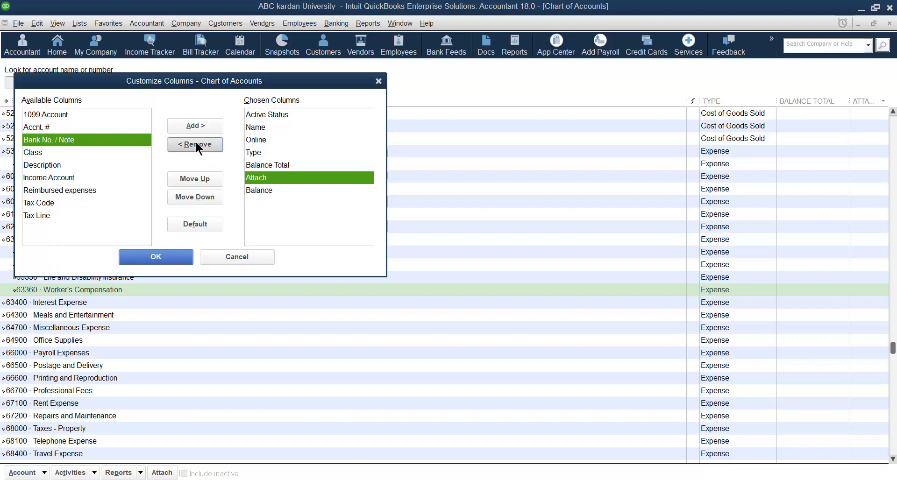
left_click(172, 259)
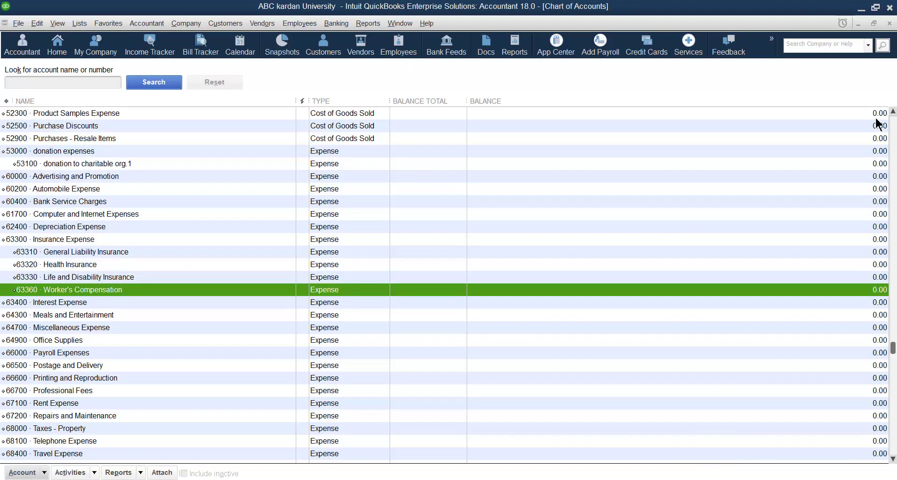
Step: Switch the account list to flat view and back to hierarchical view, turning off future display of the view-switch message
left_click(44, 472)
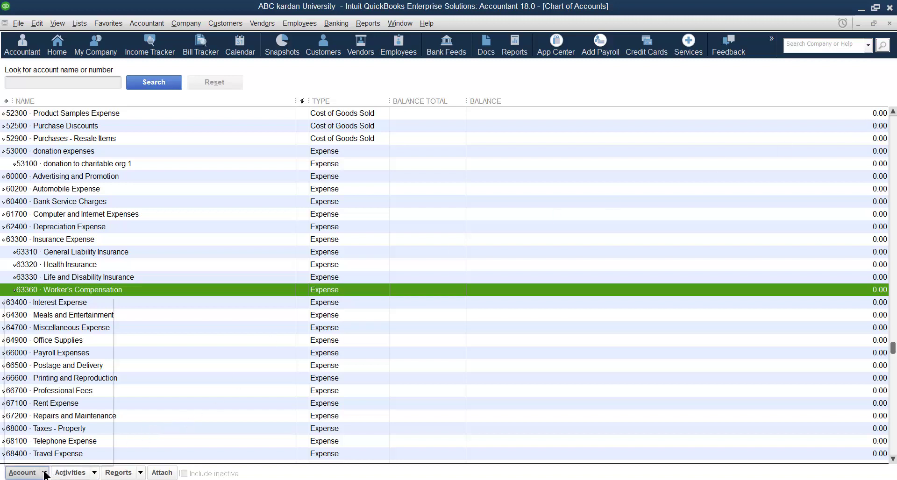
left_click(52, 383)
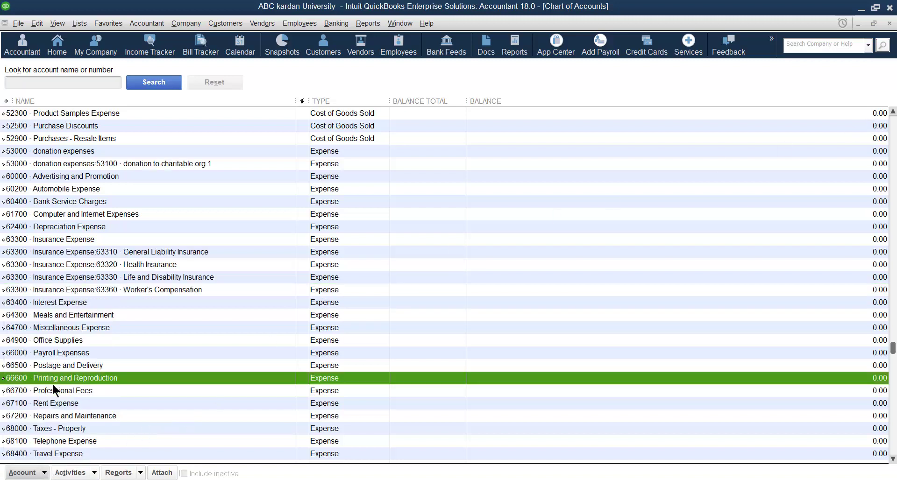
left_click(29, 473)
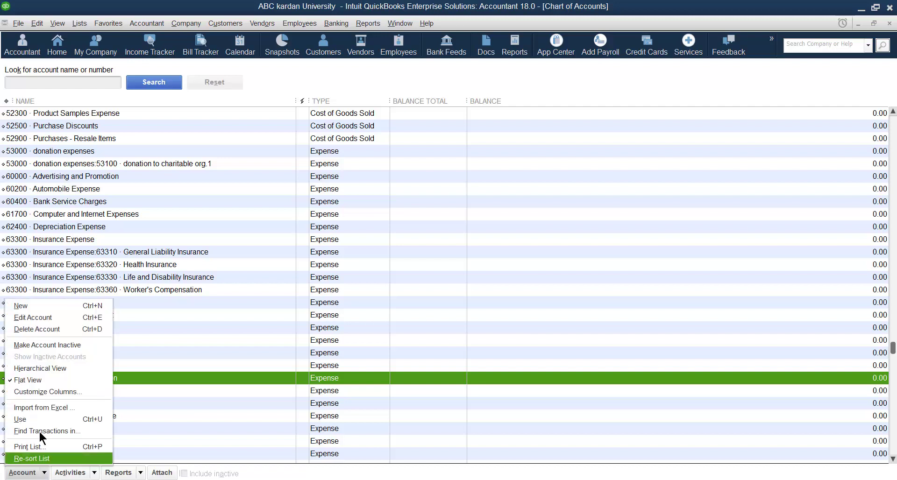
left_click(49, 372)
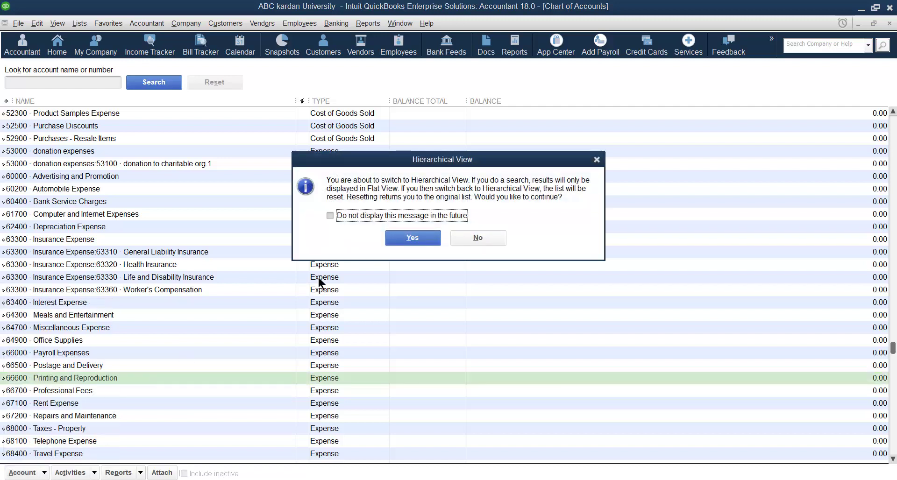
left_click(354, 216)
left_click(411, 239)
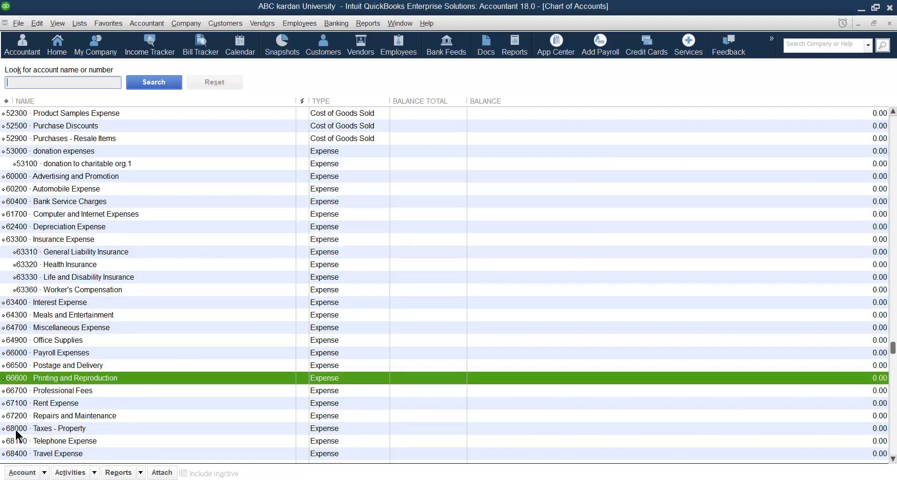
Step: Add the Tax Code column to the chart of accounts list
left_click(23, 473)
left_click(42, 390)
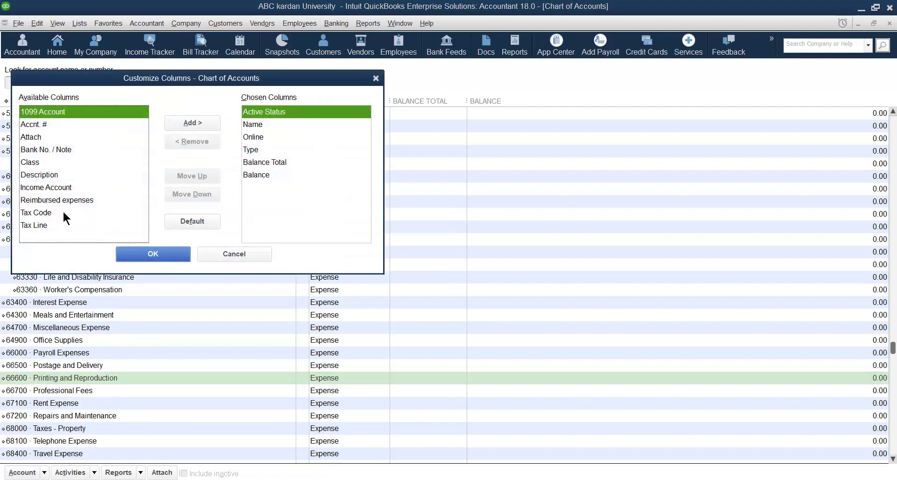
left_click(47, 213)
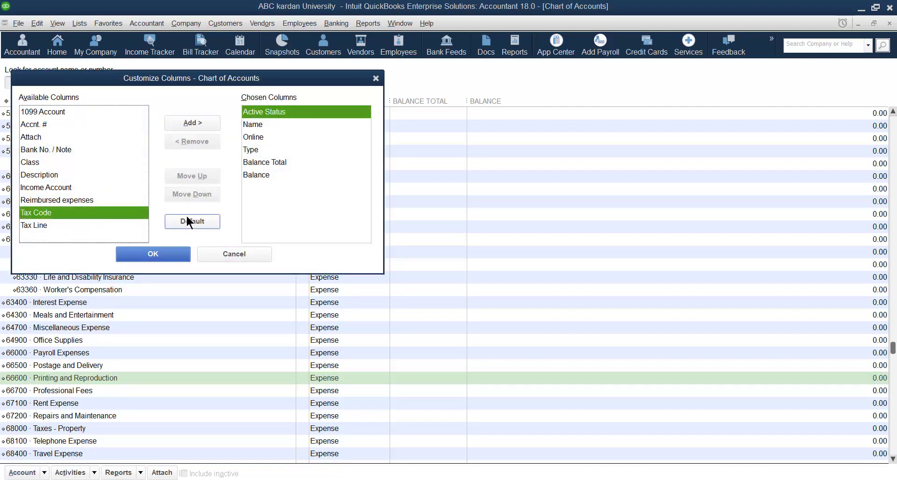
left_click(196, 123)
left_click(170, 254)
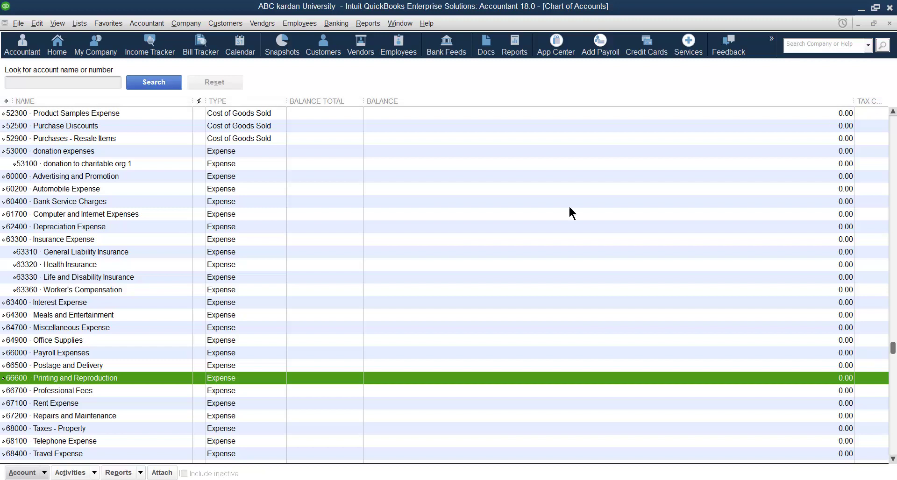
Step: Customize the chart of accounts column order by moving Type ahead of Online
left_click(44, 473)
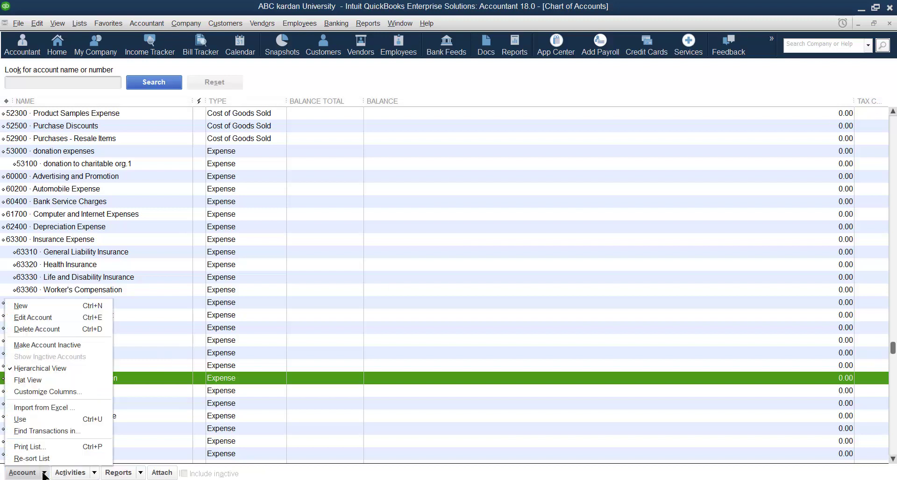
left_click(43, 393)
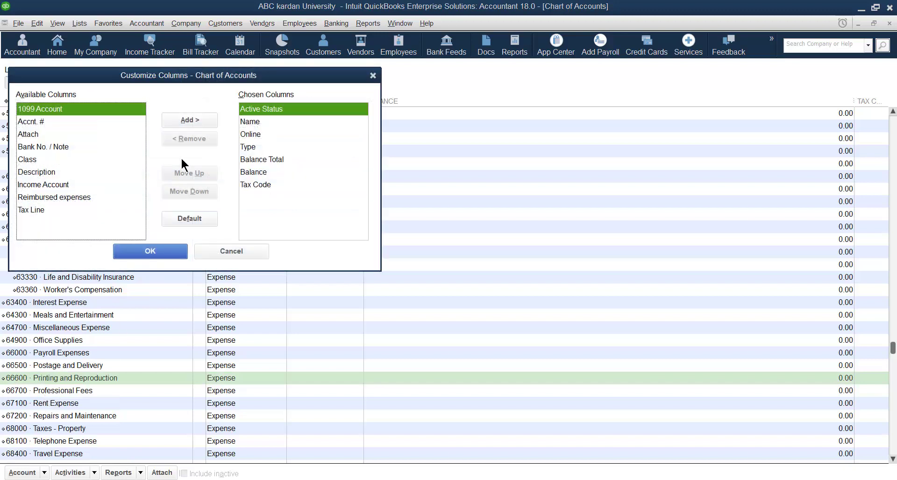
left_click(252, 122)
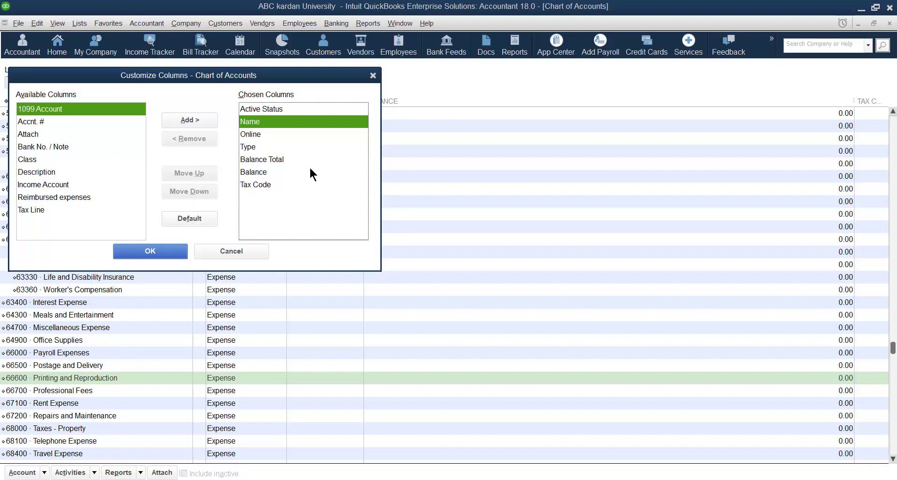
left_click(259, 135)
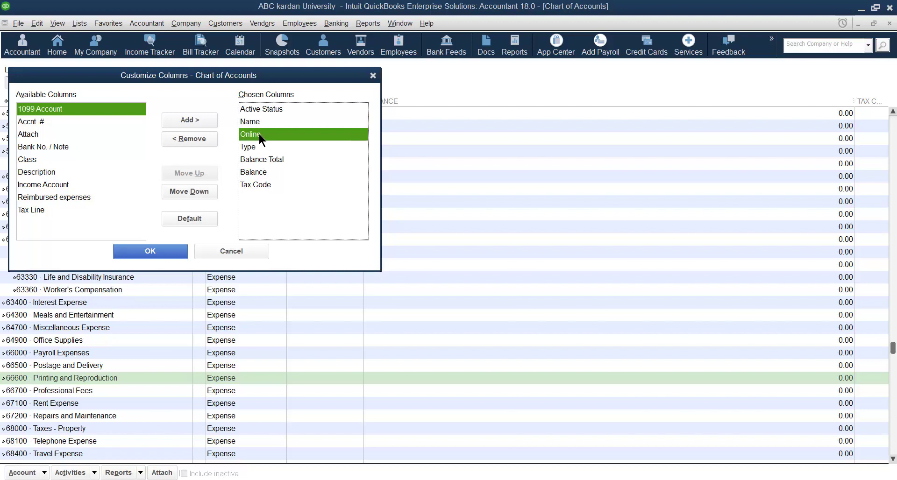
left_click(265, 122)
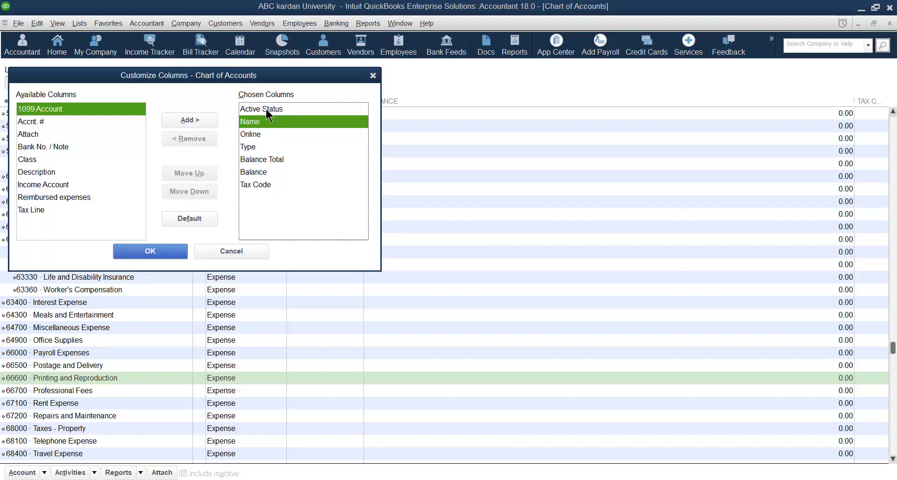
left_click(257, 135)
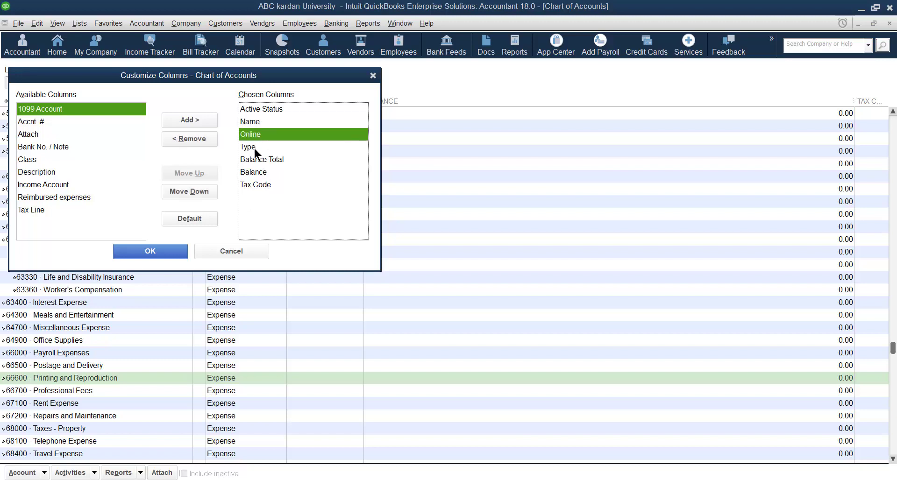
left_click(254, 148)
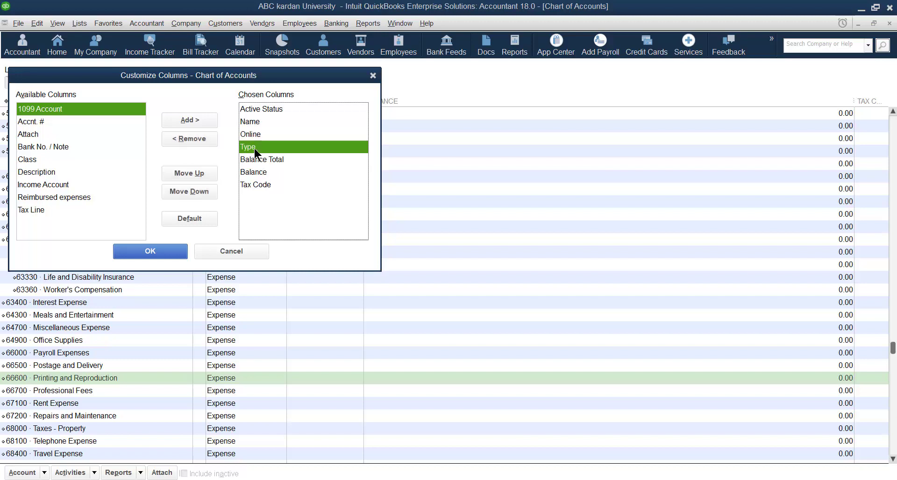
left_click(191, 172)
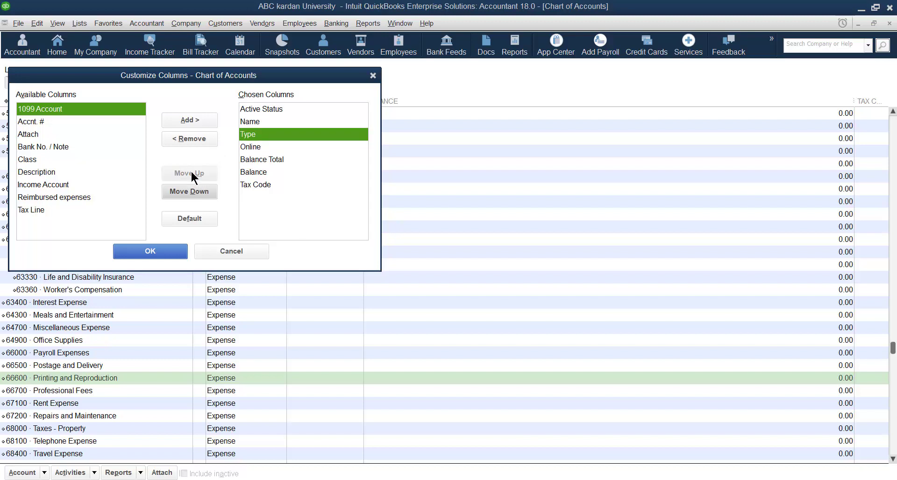
Step: Move Balance Total ahead of Online and Balance ahead of Balance Total, and apply the column order to the list
left_click(255, 160)
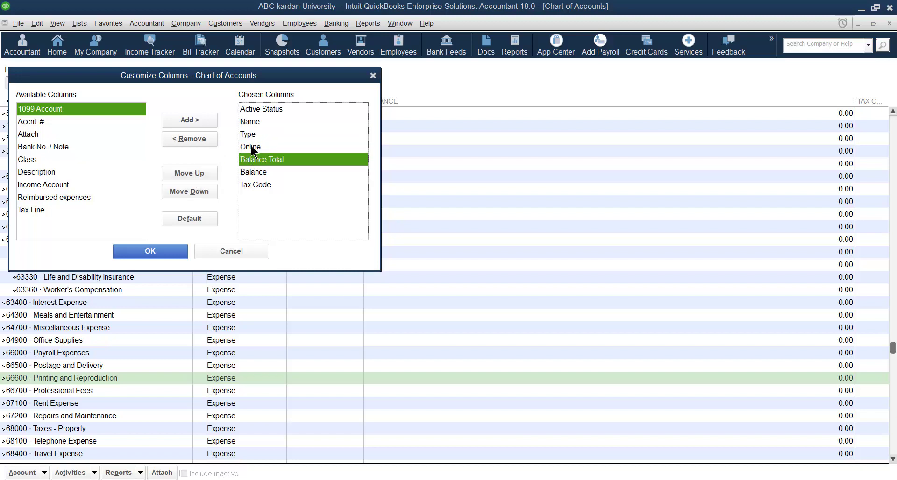
left_click(201, 174)
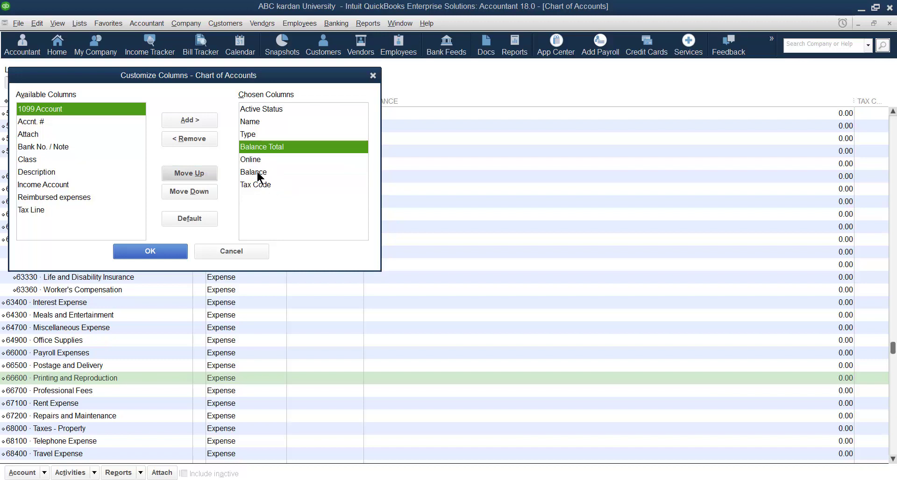
left_click(257, 173)
left_click(198, 174)
left_click(198, 173)
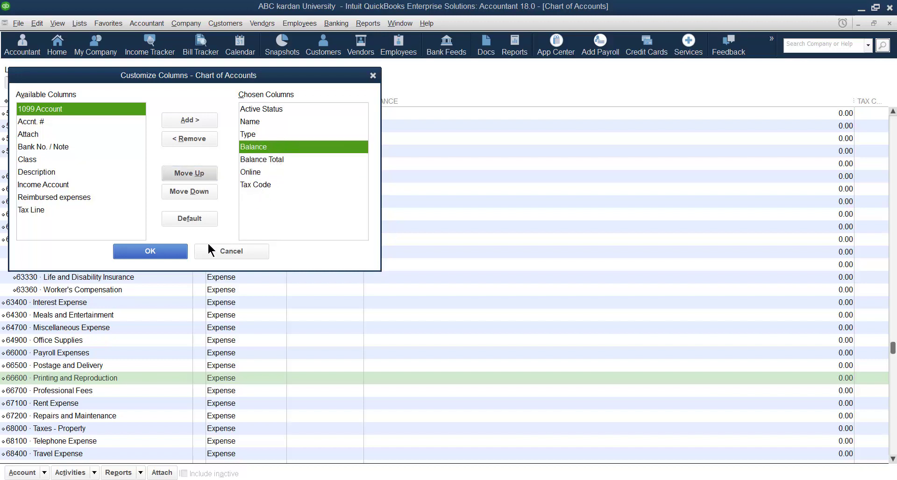
left_click(167, 252)
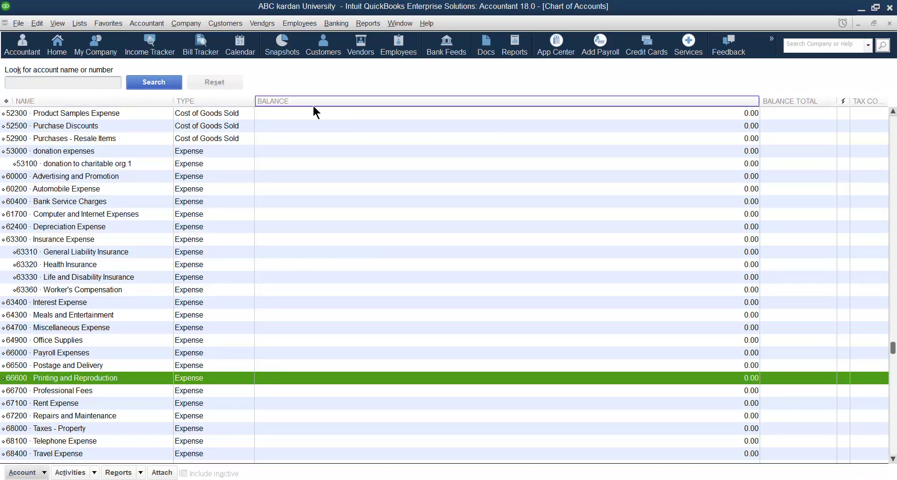
left_click(43, 473)
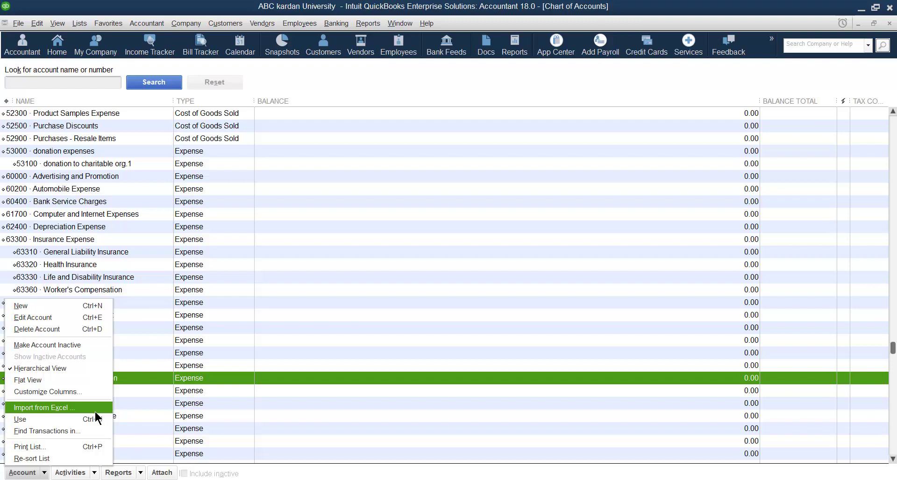
left_click(382, 92)
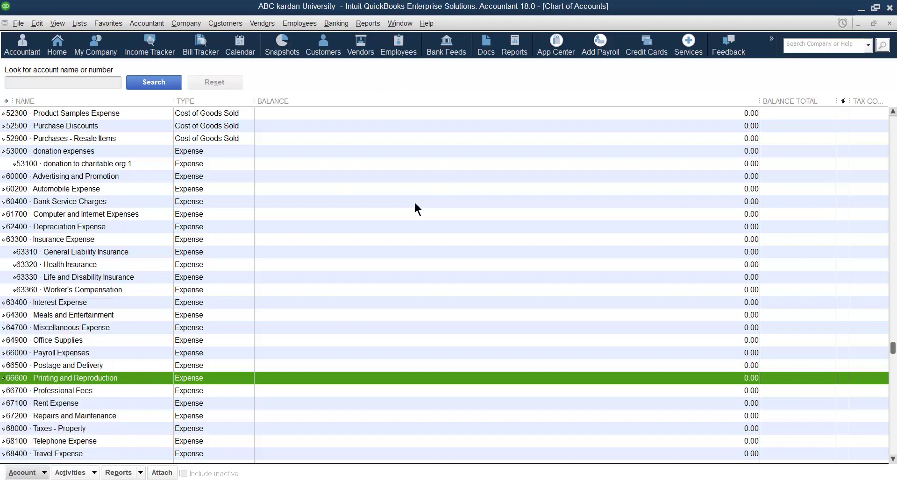
Step: Open the transaction search for the Printing and Reproduction account, look at its advanced and simple forms, and close it
left_click(43, 473)
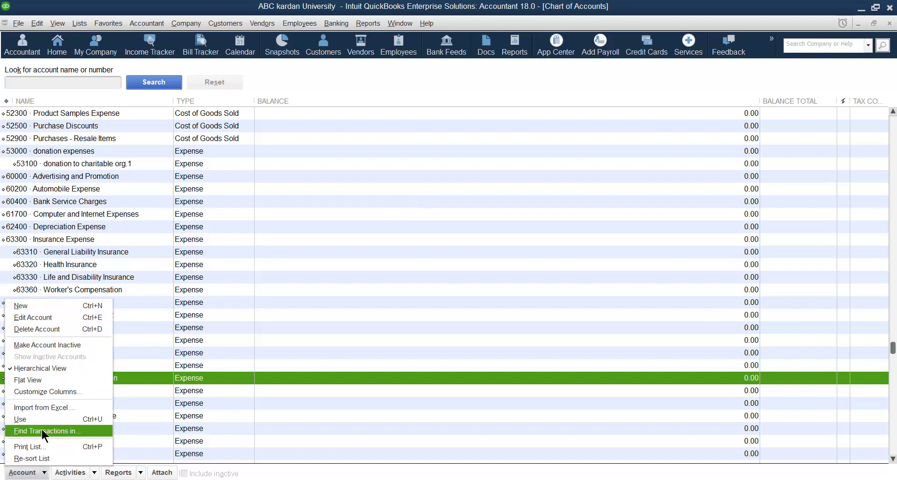
left_click(69, 430)
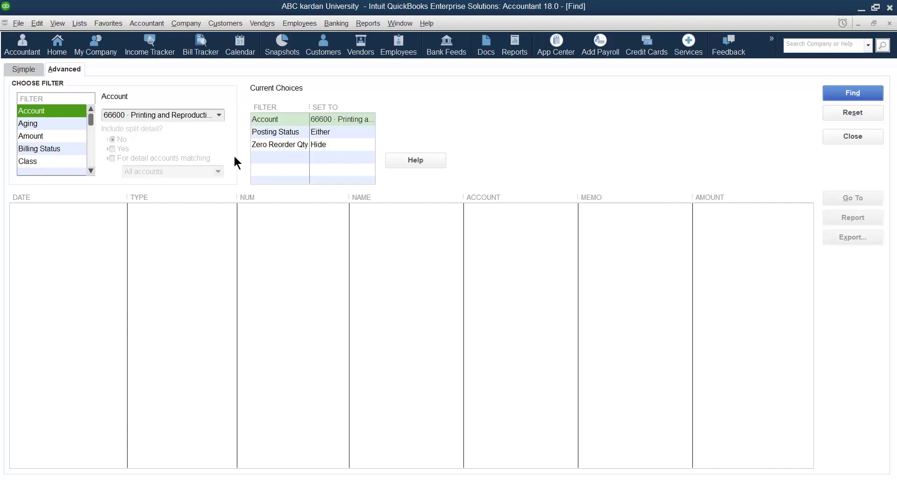
key("ctrl+Tab")
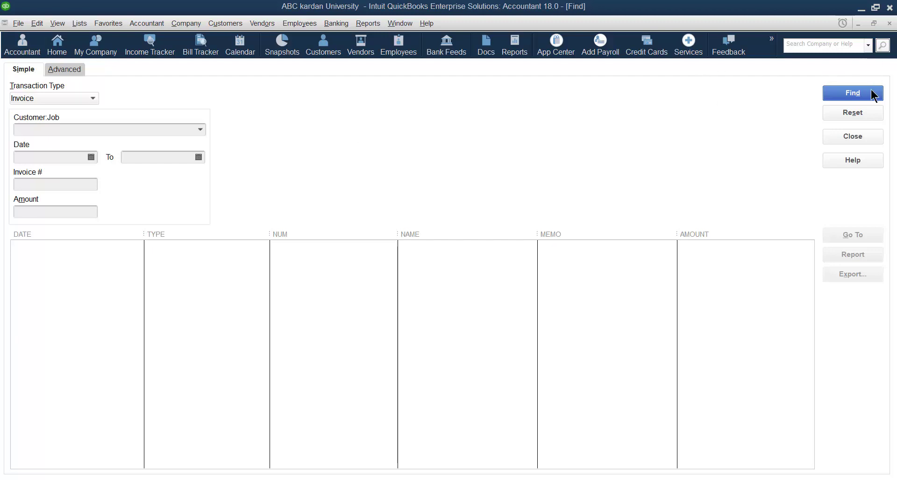
left_click(857, 138)
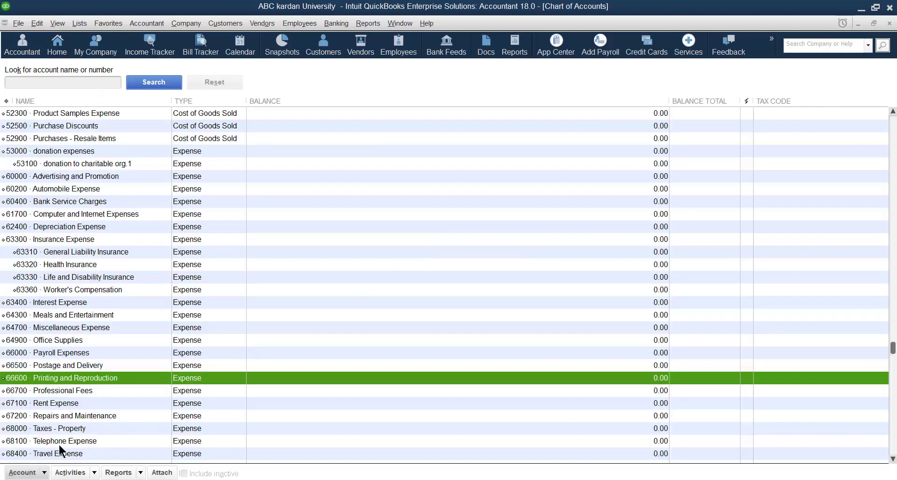
Step: Reopen the transaction search for the Printing and Reproduction account and display its simple search criteria
left_click(28, 472)
left_click(43, 430)
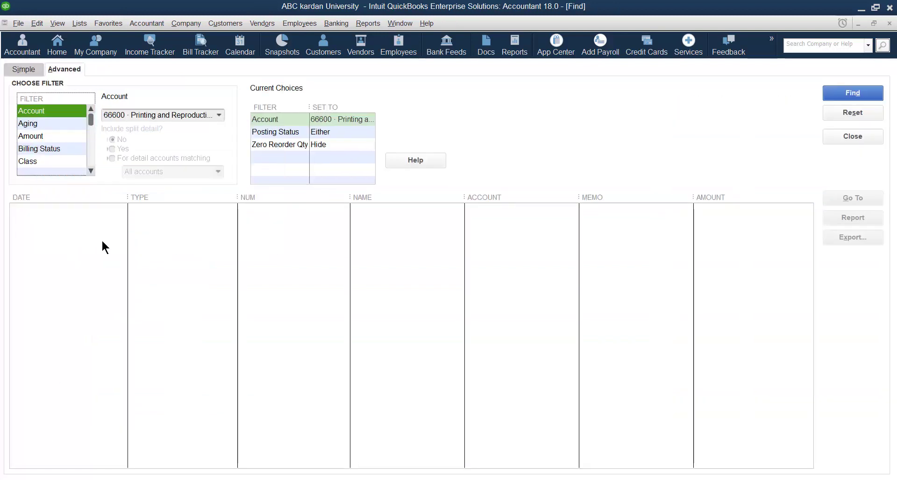
left_click(22, 69)
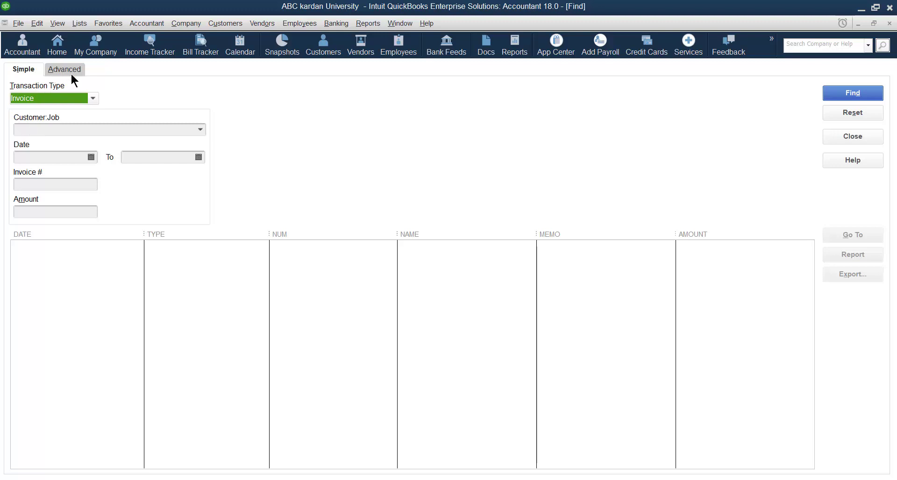
Step: Display the advanced search criteria for the Printing and Reproduction account, and close the transaction search
left_click(60, 66)
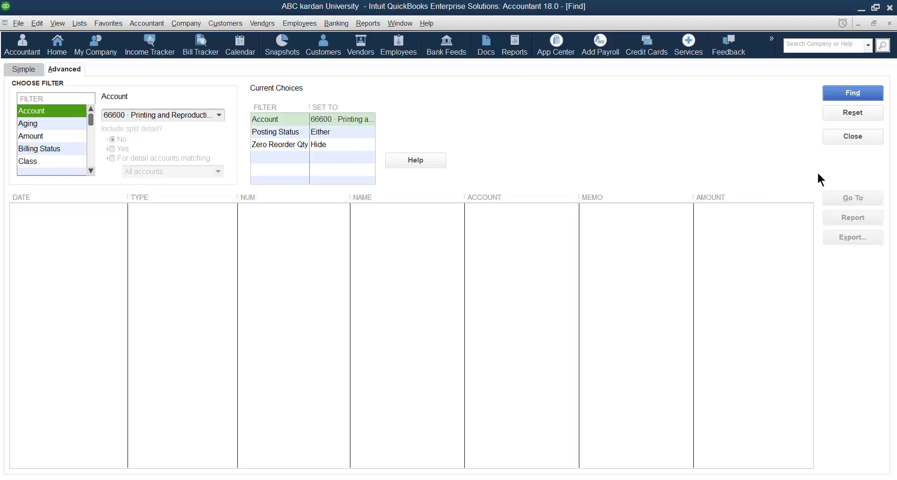
left_click(850, 137)
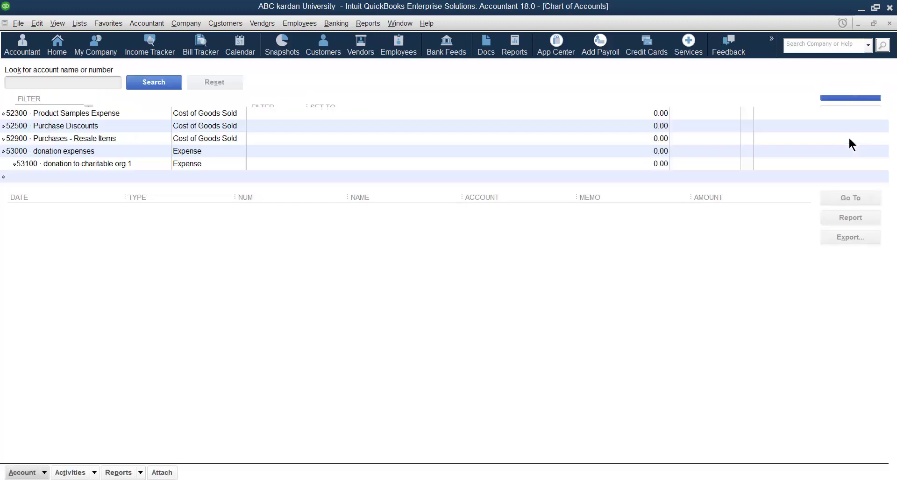
Step: Re-sort the chart of accounts to return the list to its original order
left_click(35, 473)
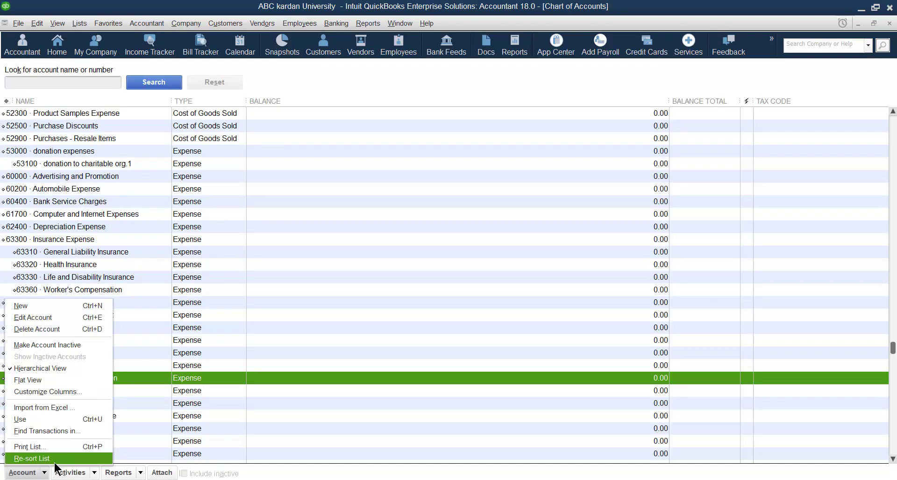
left_click(53, 461)
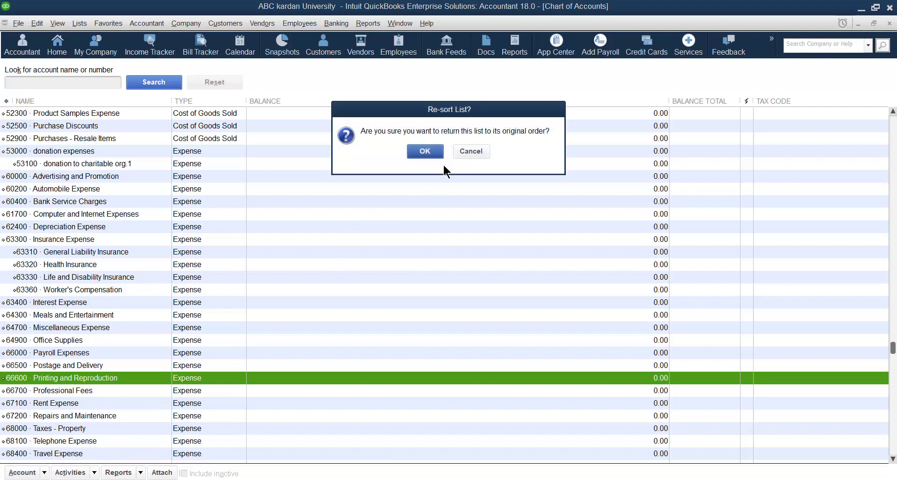
left_click(418, 152)
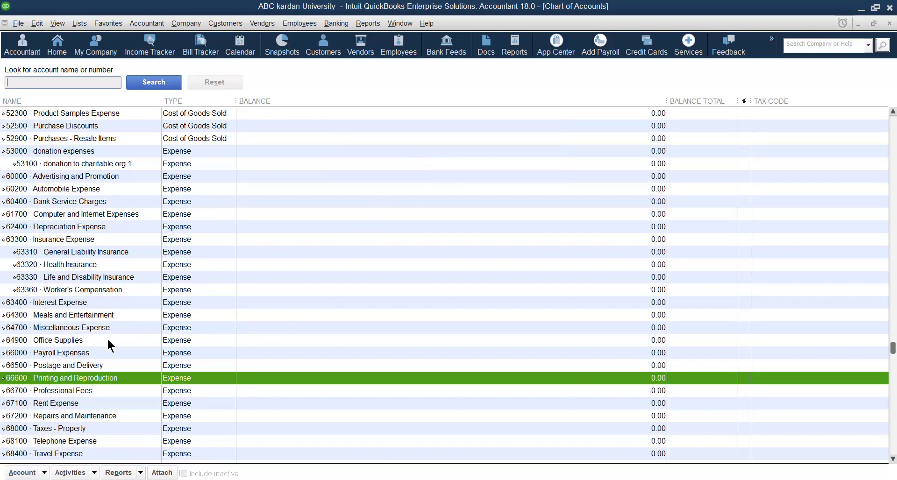
Step: Show the activities available from the chart of accounts
left_click(81, 472)
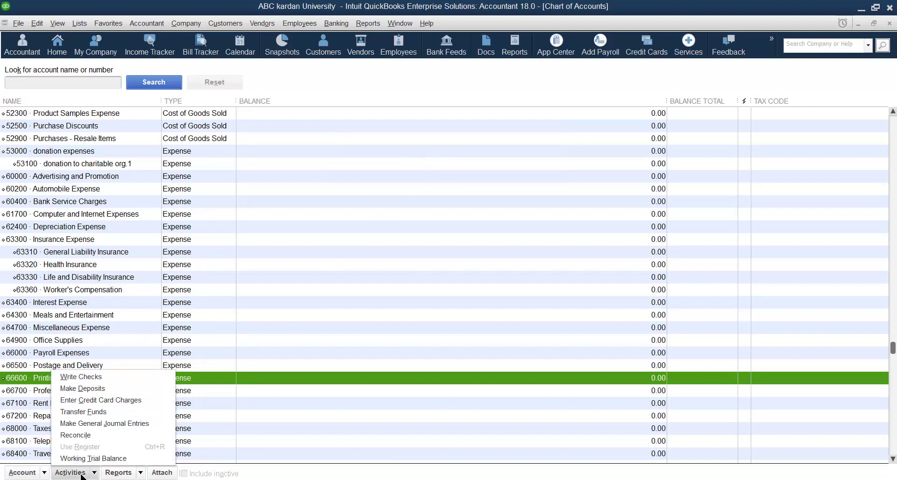